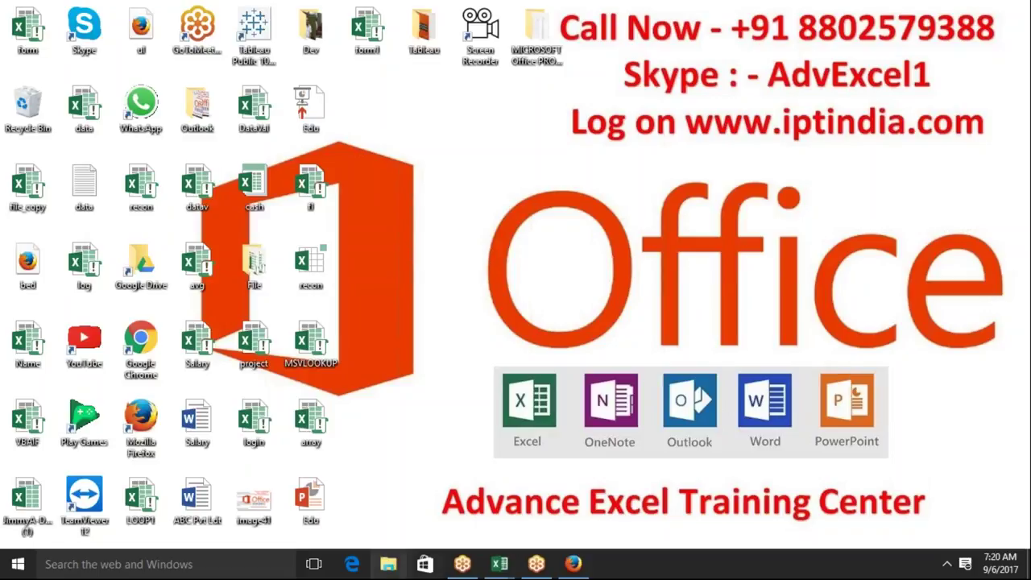
Launch Excel 2016, create a blank workbook (Book3), and maximize its window
click(17, 564)
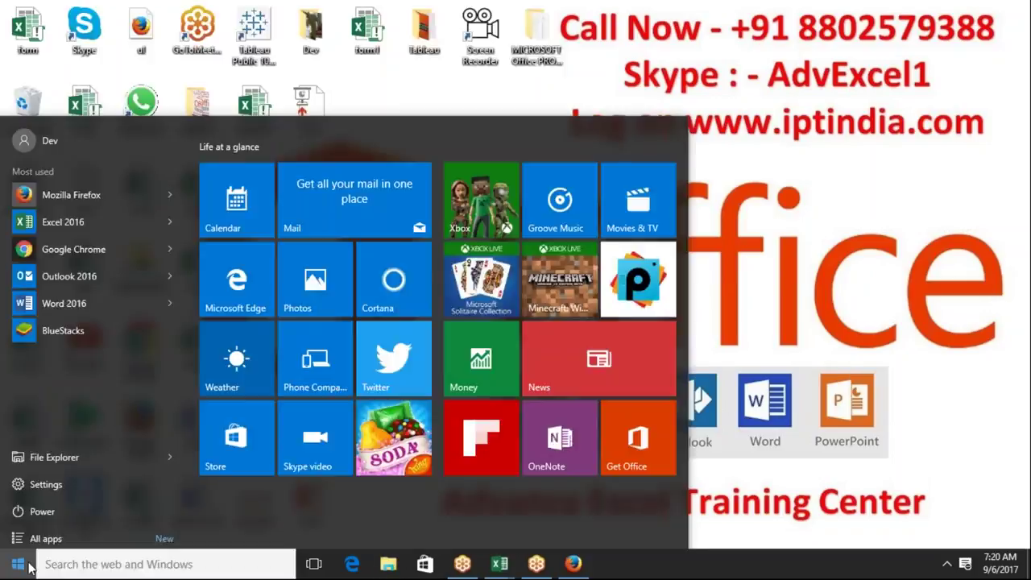
click(64, 223)
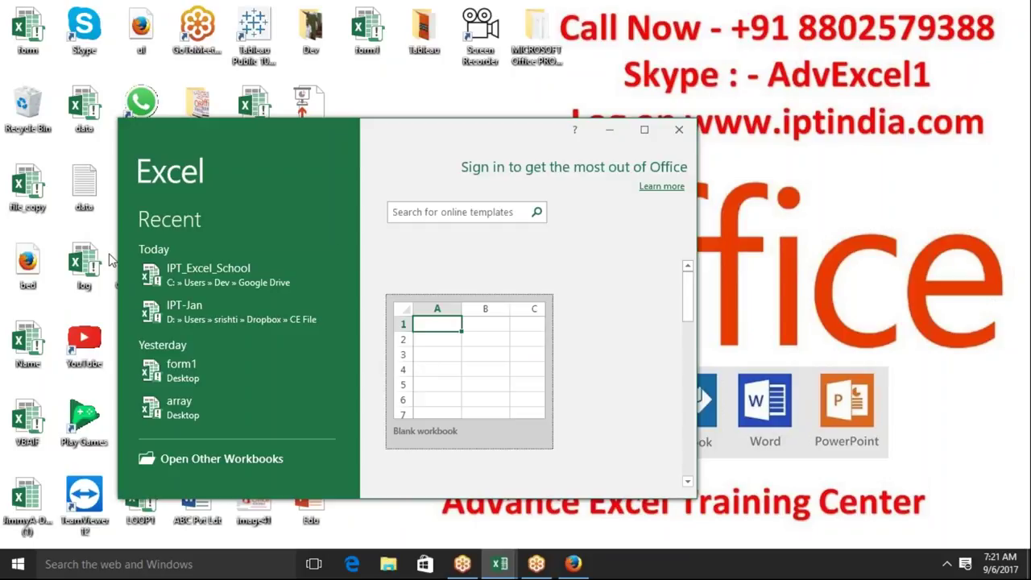
click(425, 332)
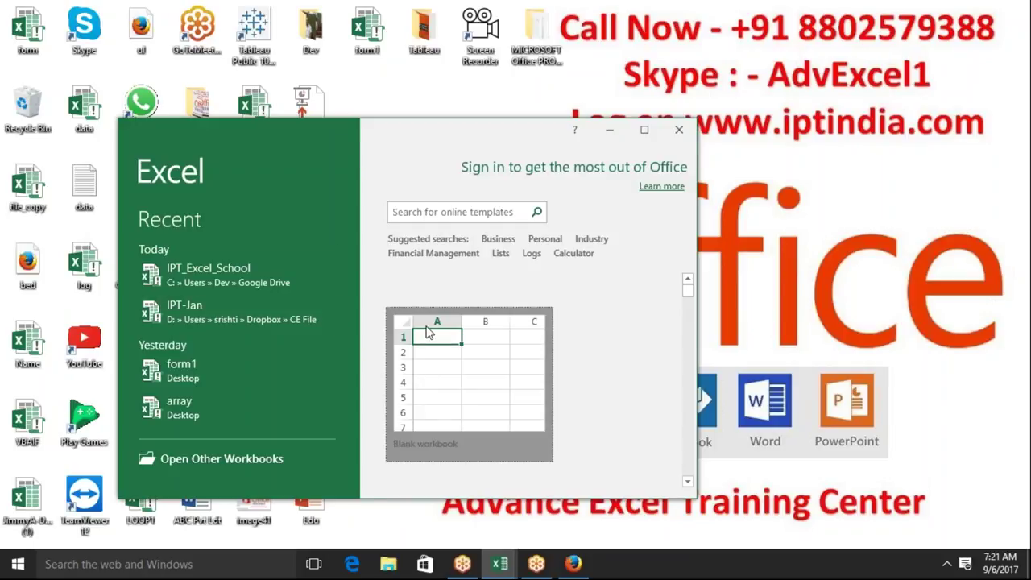
click(642, 131)
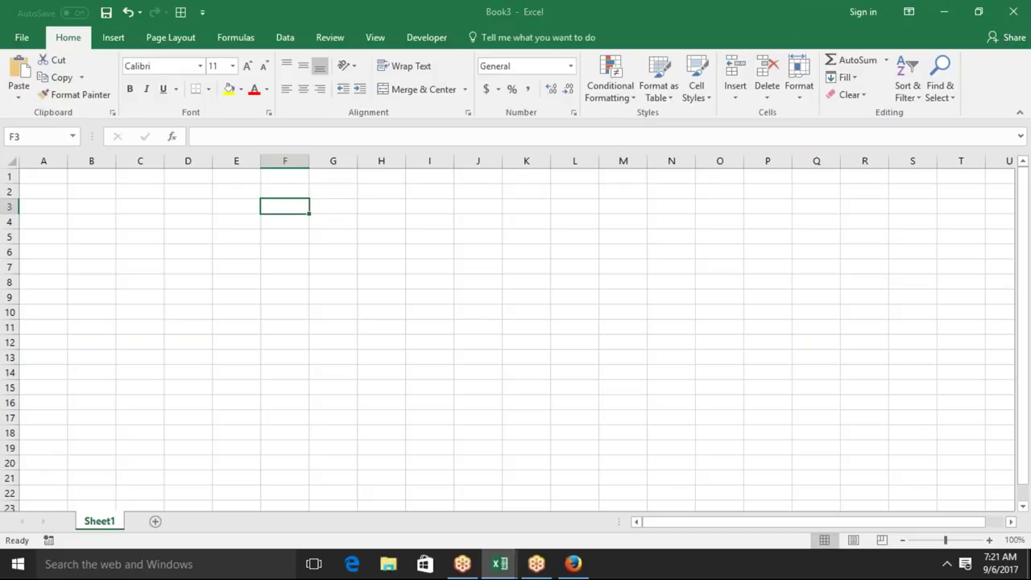
Enter the numbers 1, 2, 3, 4, 5 across cells J2:N2
click(467, 190)
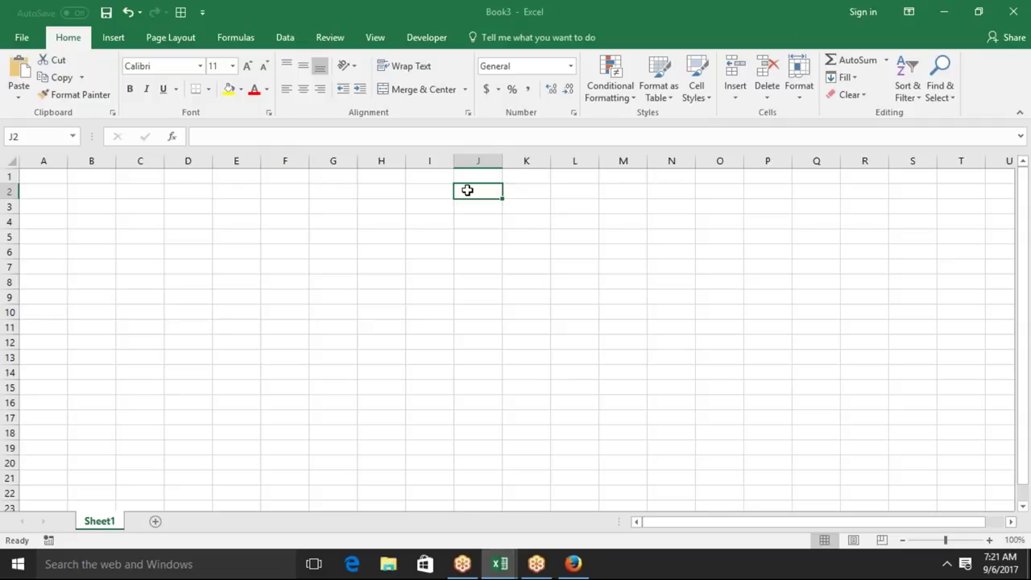
text(1)
key(Tab)
text(2)
key(Tab)
text(3)
key(ctrl+Return)
key(Tab)
text(4)
key(Tab)
text(5)
key(Return)
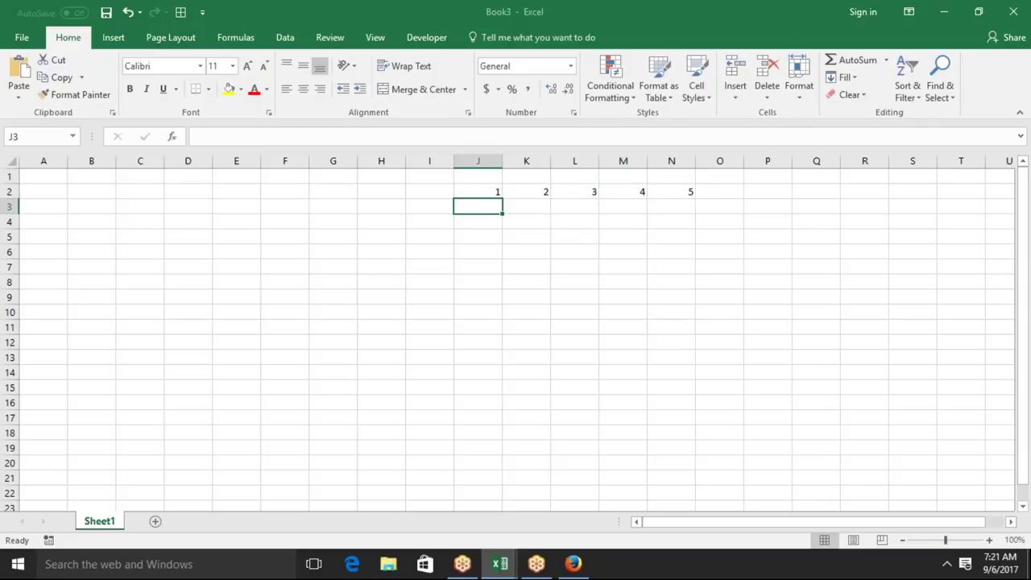
Enter the array constant ={1,2,3,4,5} in cell J3
key(Up)
key(Right)
key(Right)
key(Right)
key(Right)
key(Left)
key(Left)
key(Left)
key(Down)
key(Left)
text(={1,2,3,4,5)
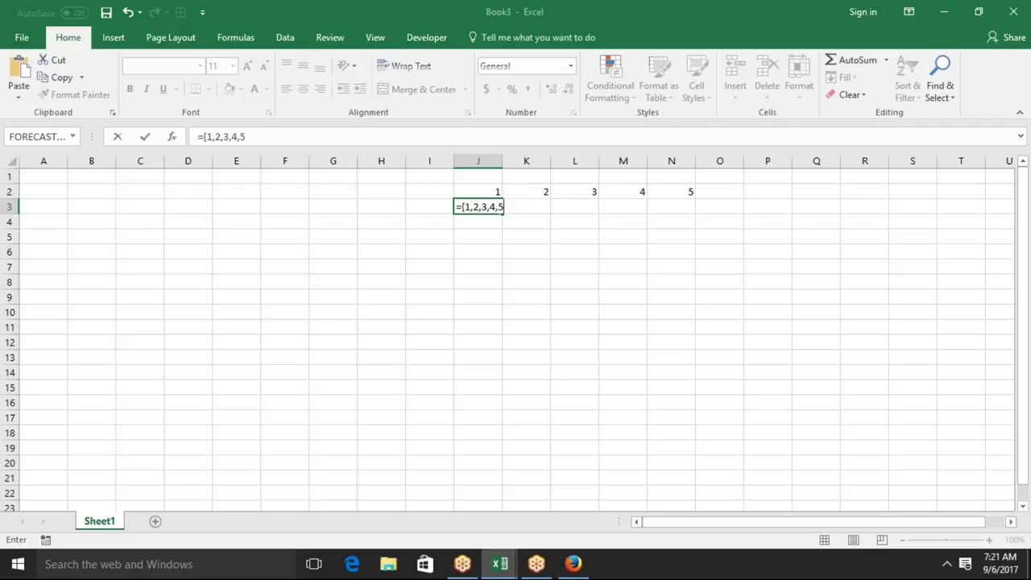
text(})
key(Return)
text(1)
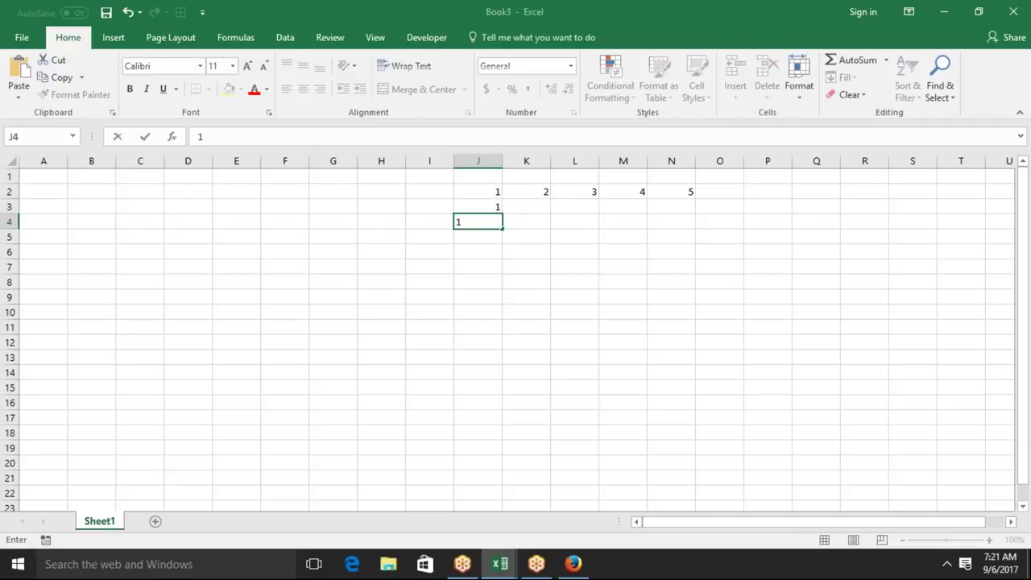
key(Escape)
Re-enter J3's constant as an array formula spanning J3:N3
key(Up)
key(shift+Right)
key(shift+Right)
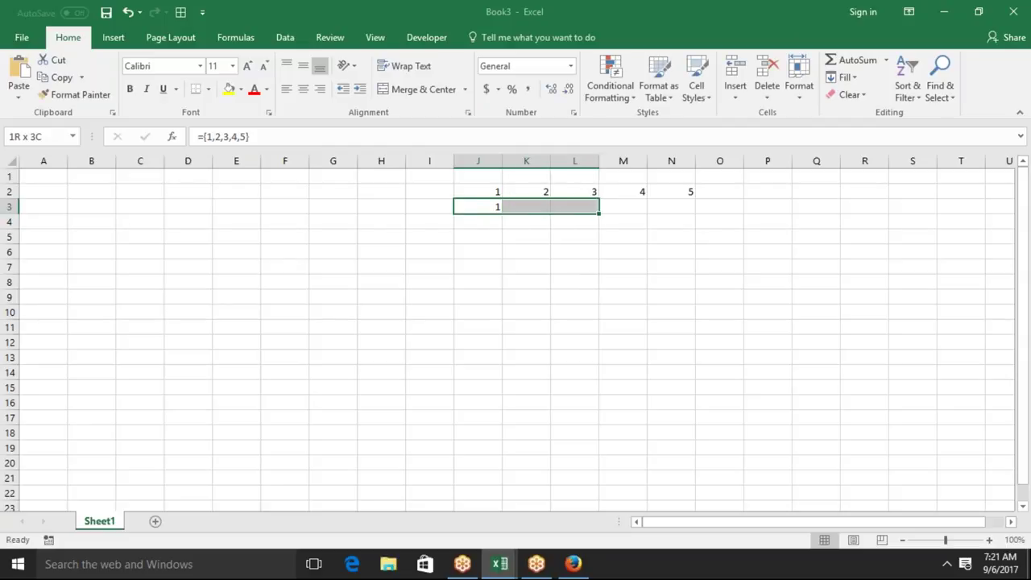
key(shift+Right)
key(shift+Right)
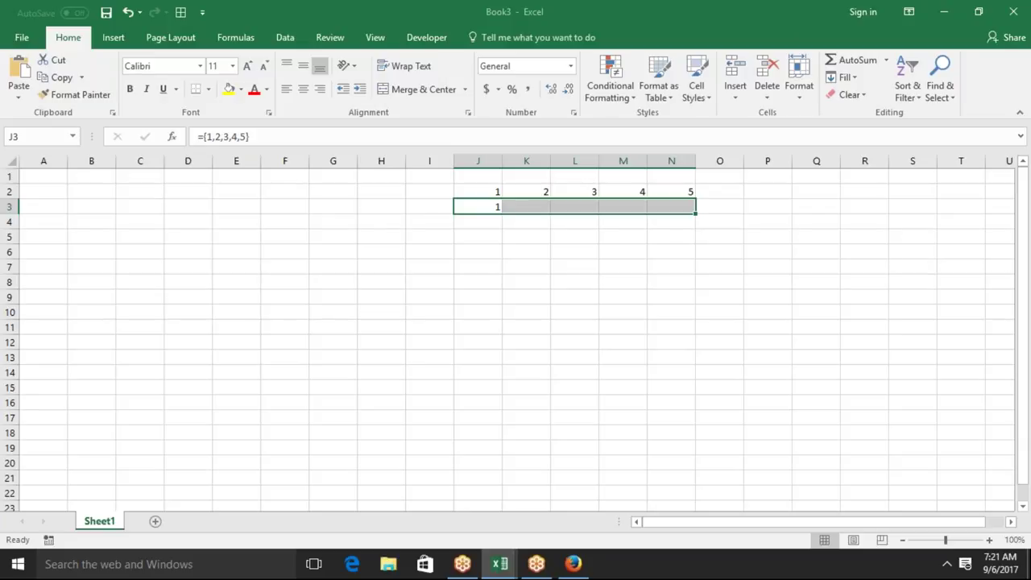
key(F2)
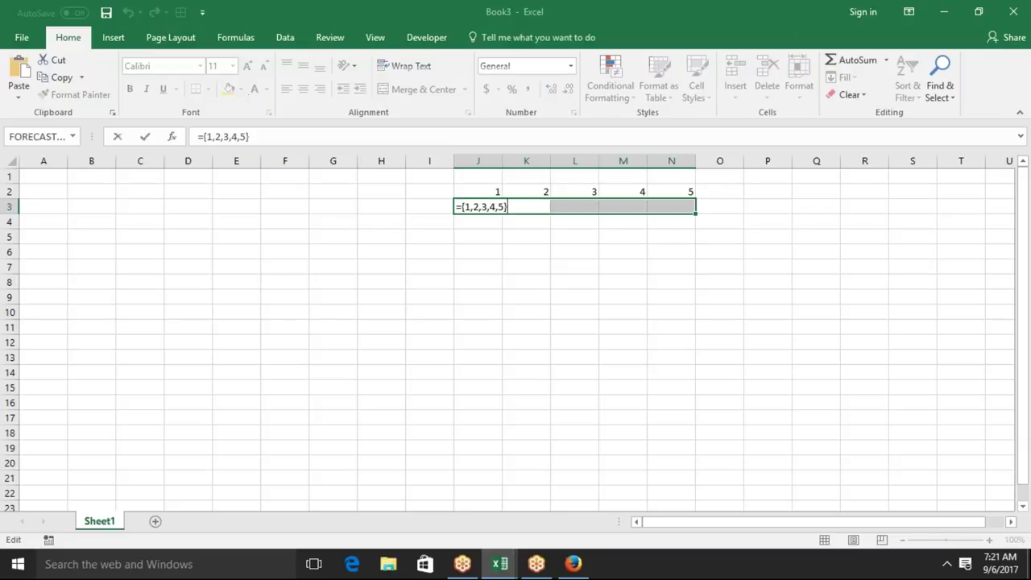
key(ctrl+shift+Return)
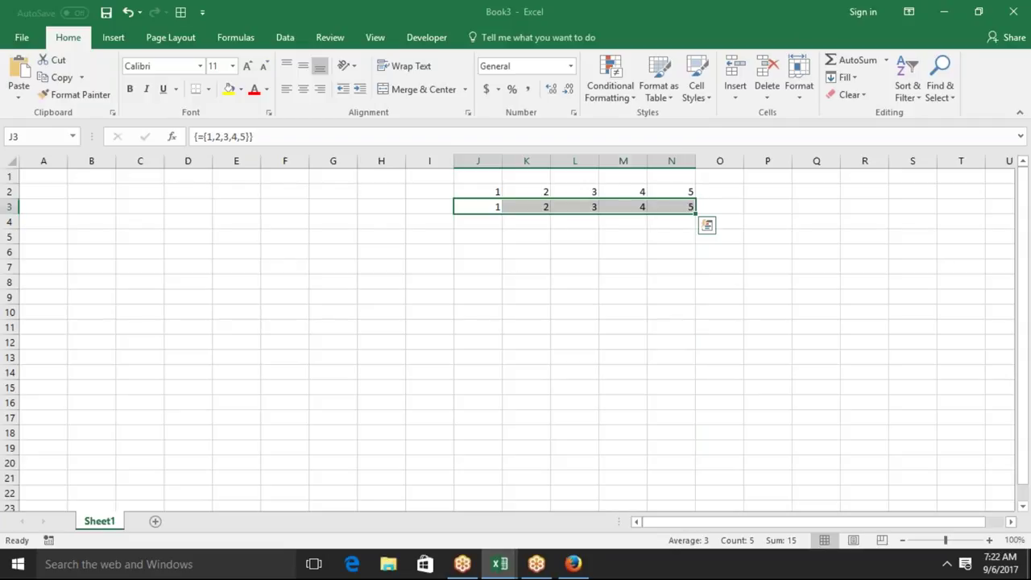
Type a first name into cell C2
click(187, 191)
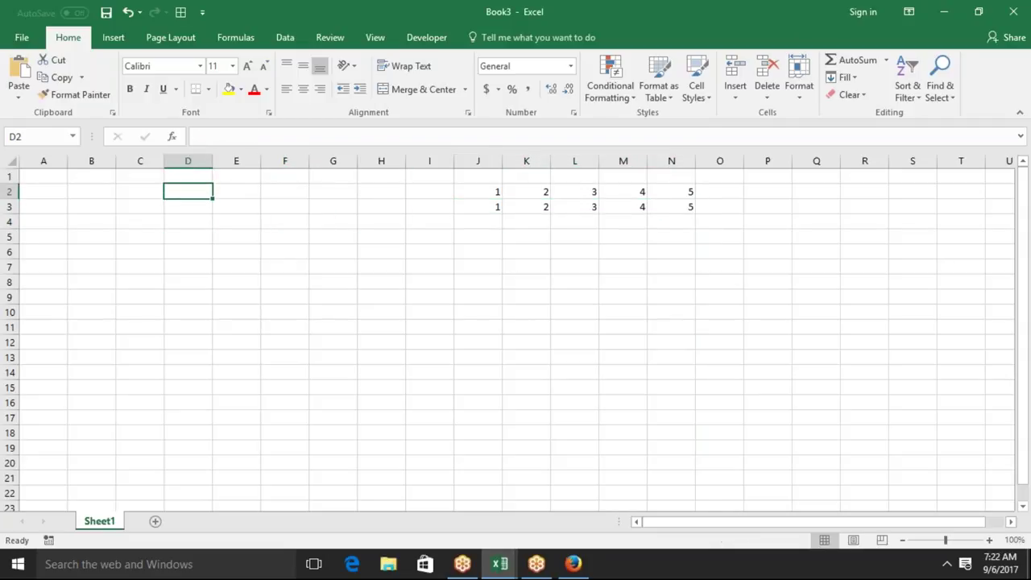
click(140, 191)
text(Sujeet)
key(Return)
text(0)
key(Escape)
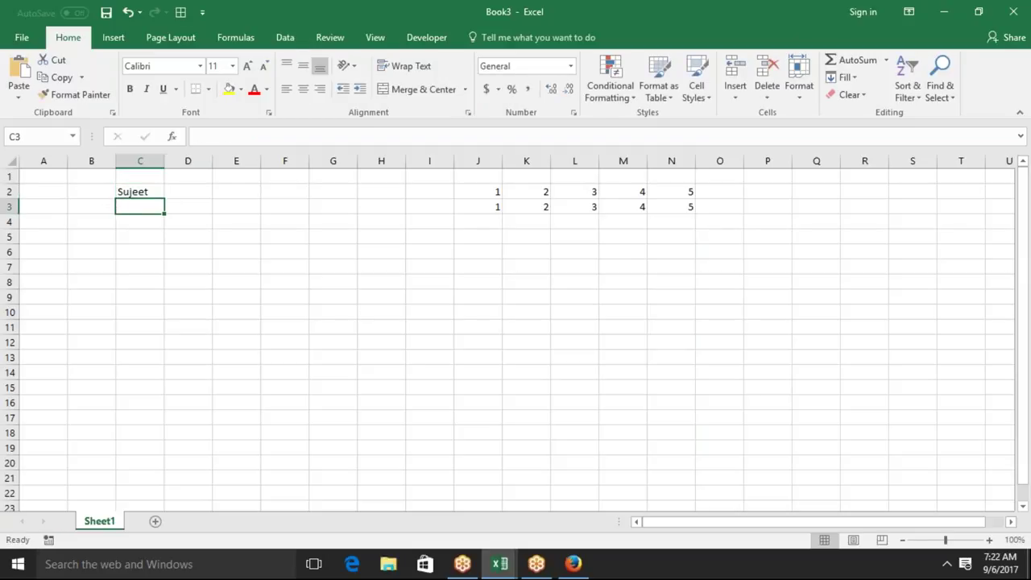
Enter =MID(C2,{1,2,3,4,5,6},1) as an array formula across D3:I3
click(188, 206)
text(=mid)
key(Tab)
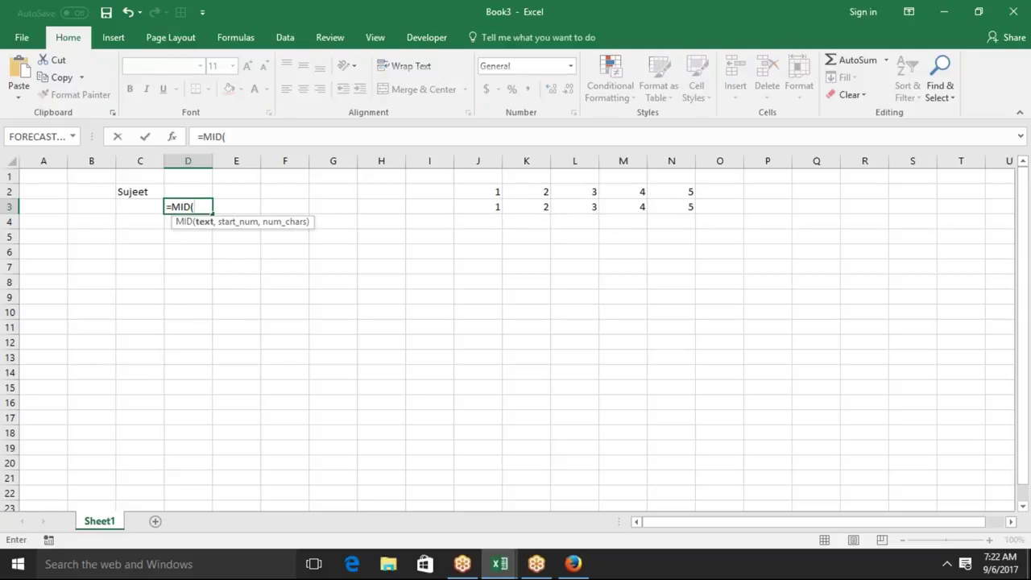
click(133, 192)
text(,)
text({)
text(1,2,3,4,5,6)
text(_)
key(BackSpace)
text(})
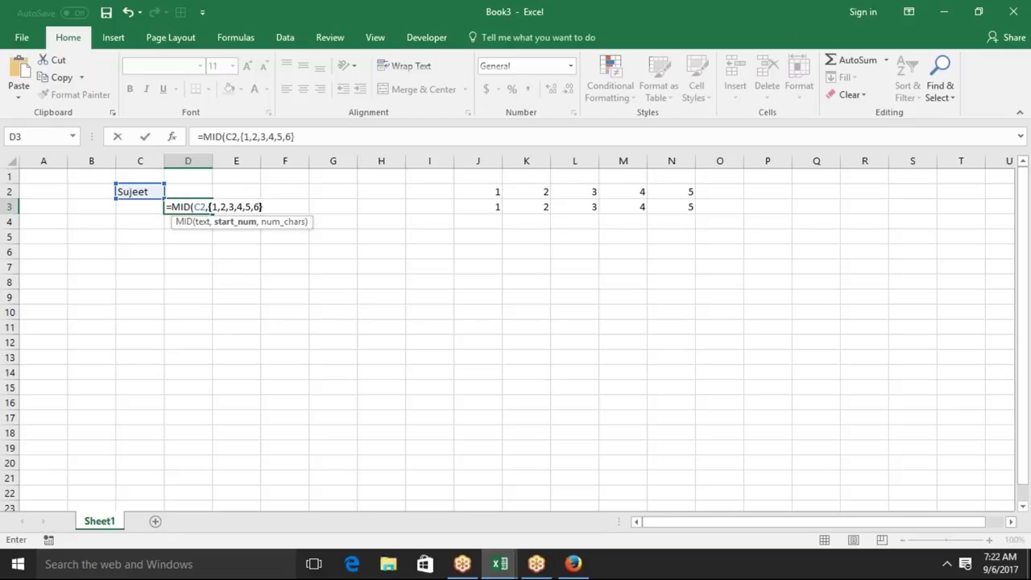
text(,1)
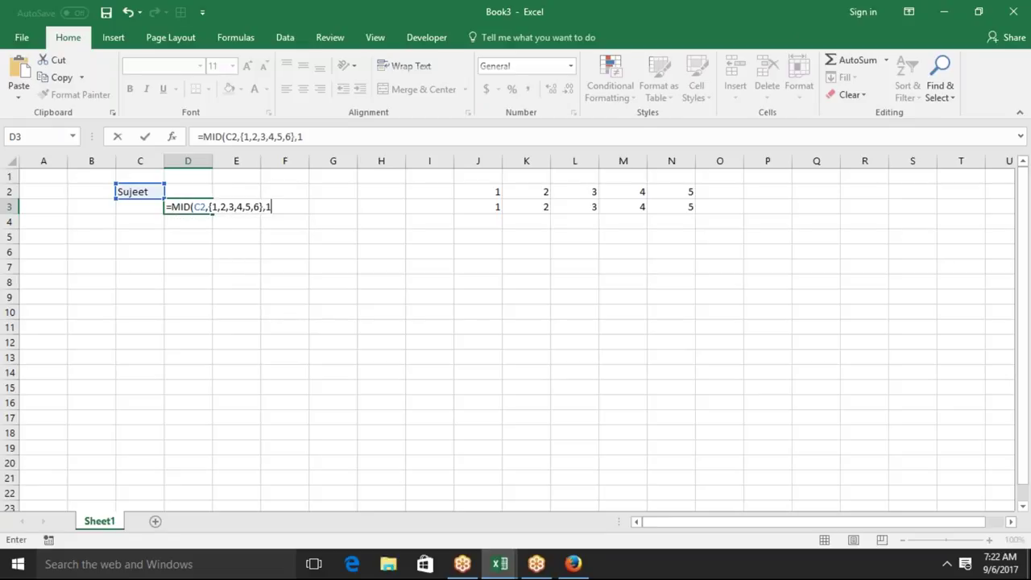
key(Return)
drag(188, 206, 429, 206)
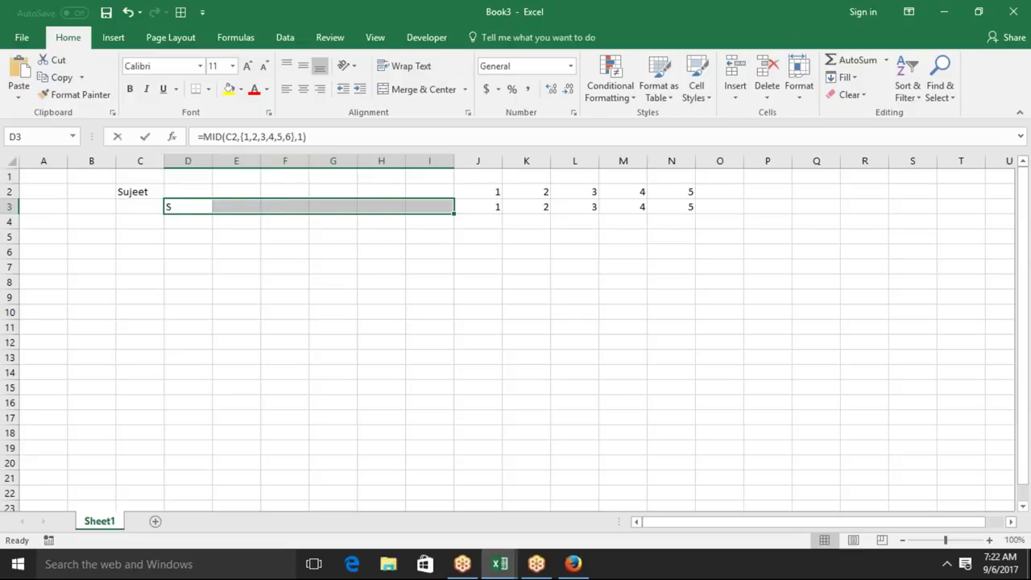
key(F2)
key(ctrl+shift+Return)
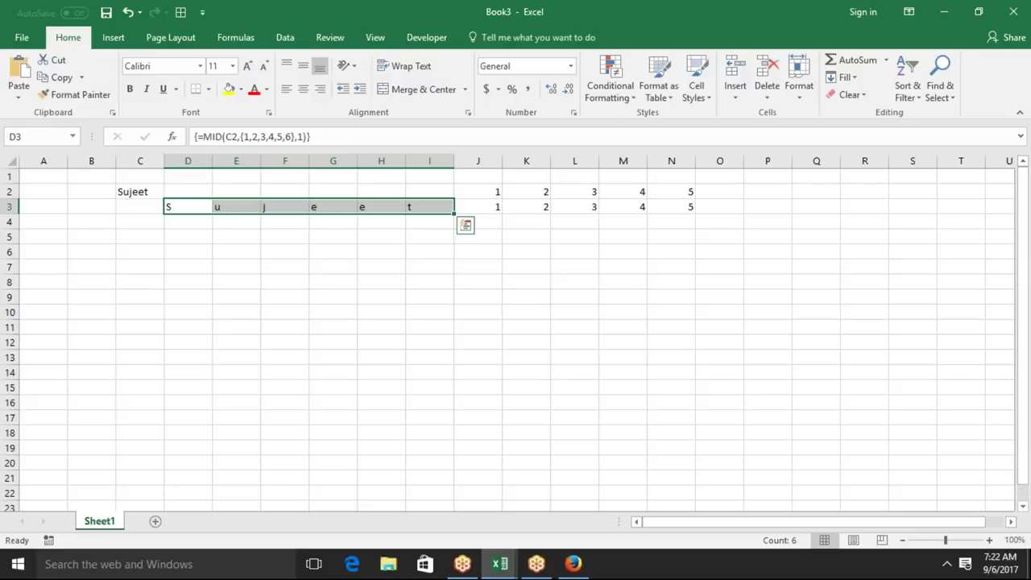
Enter 52, 35, 96 and 36 across cells D6:G6
click(189, 250)
text(52)
key(Tab)
text(35)
key(Tab)
text(96)
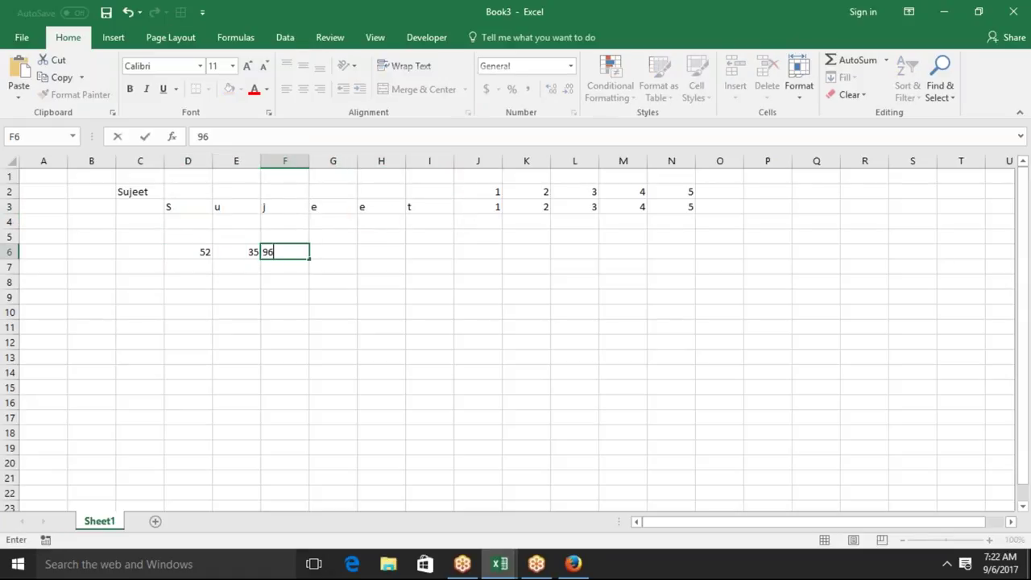
key(Tab)
text(36)
key(Tab)
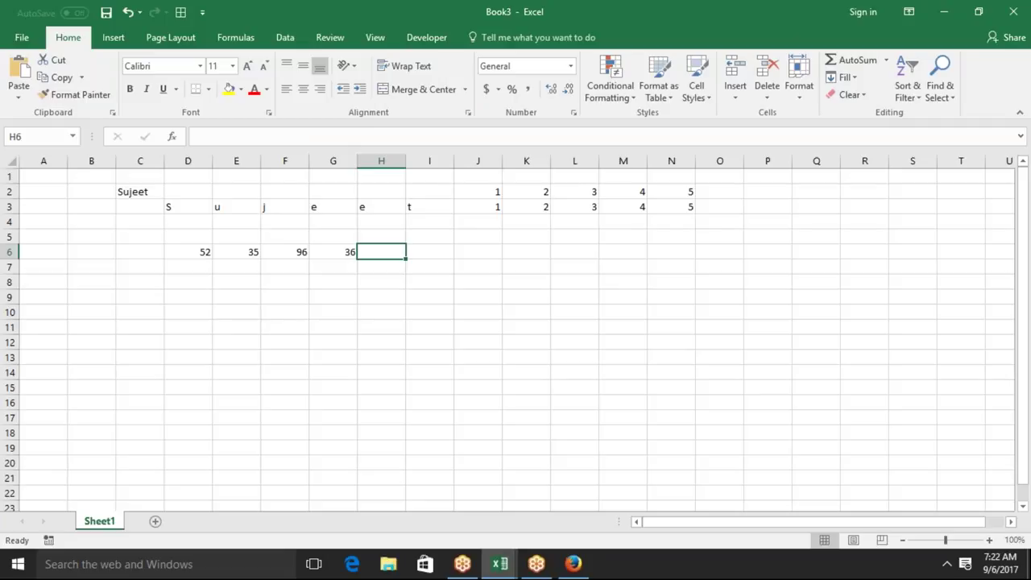
List *60, +90, /2 and 100 down cells H7:H10
key(Tab)
key(Down)
key(Down)
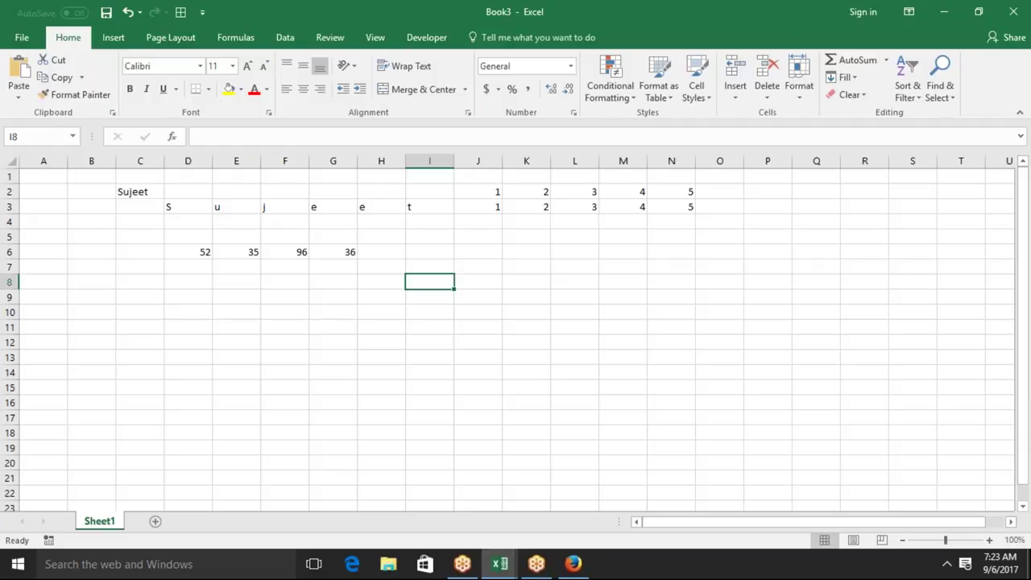
key(Up)
key(Up)
key(Left)
key(Down)
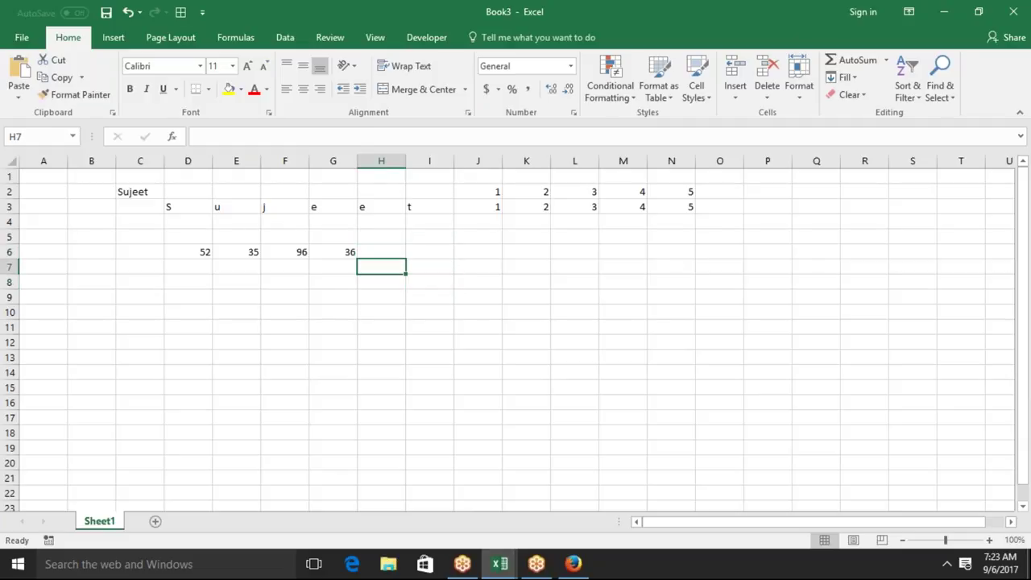
text(*60)
key(Return)
text(+)
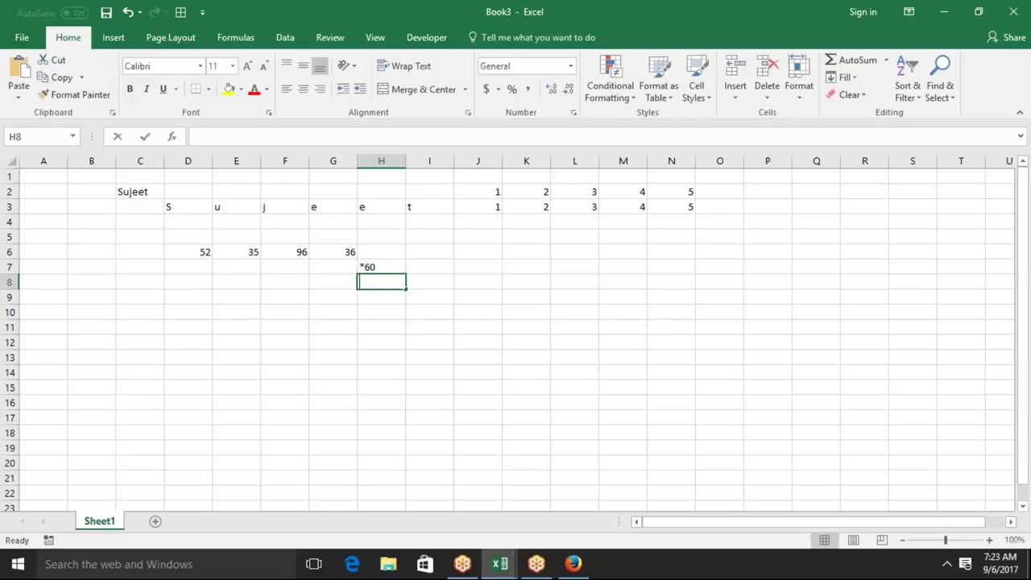
text(90)
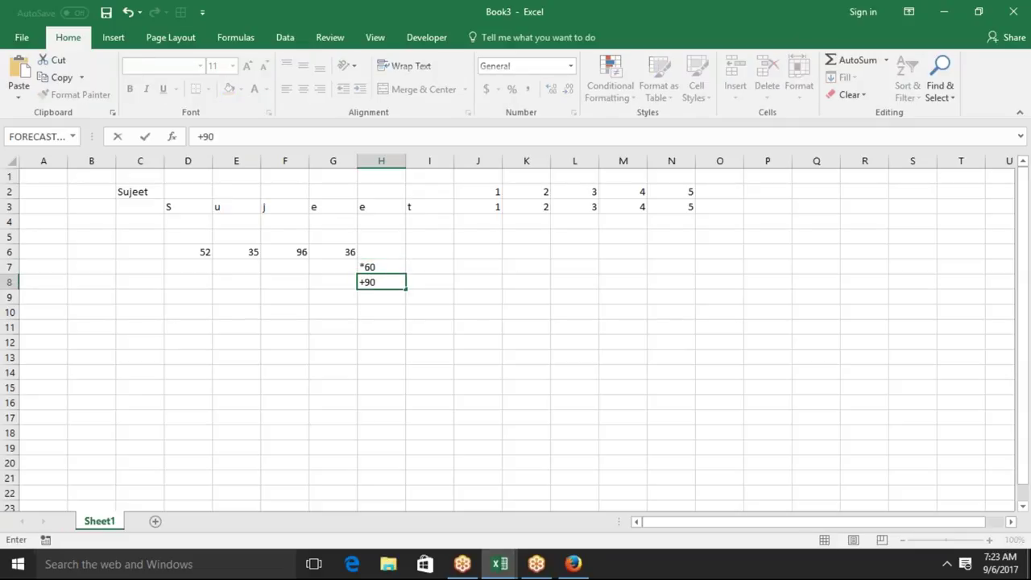
key(Return)
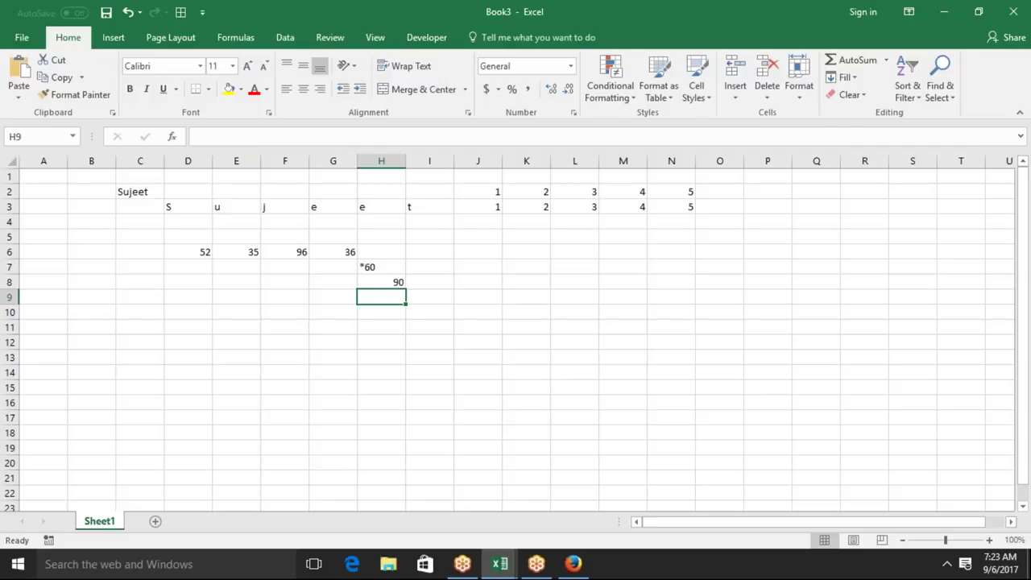
key(ctrl+s)
key(Escape)
key(BackSpace)
text(/2)
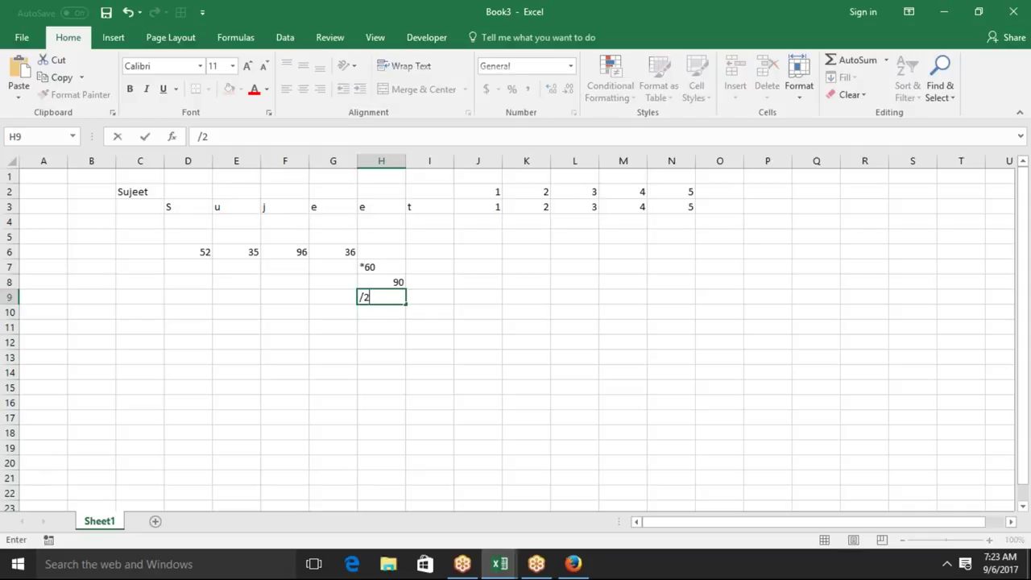
key(Return)
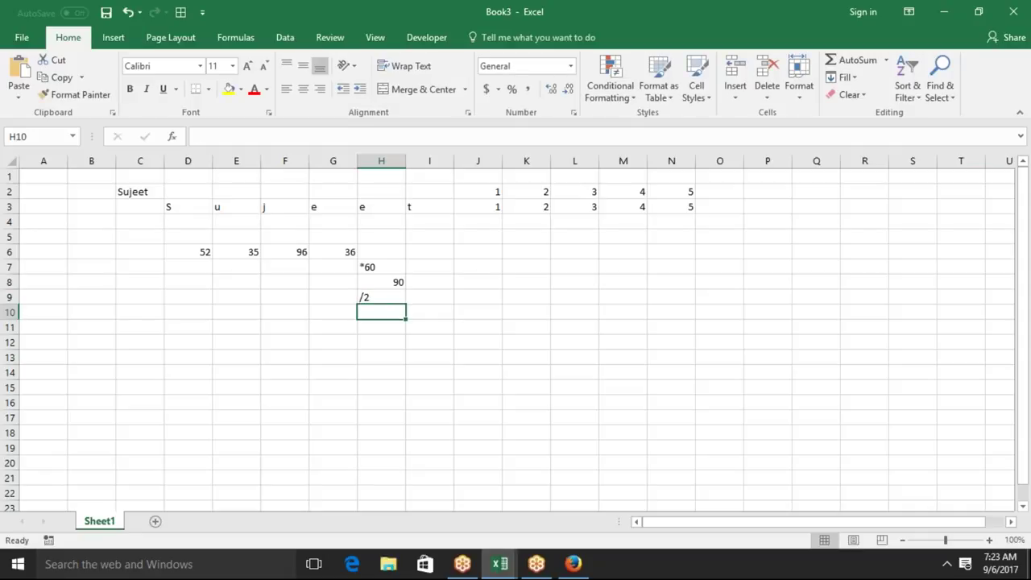
text(100)
key(Return)
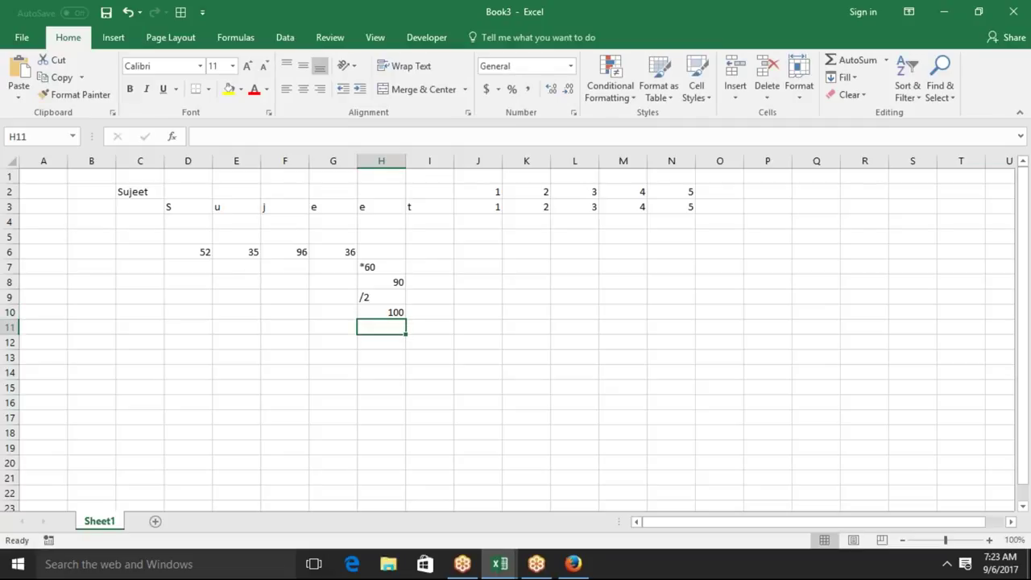
Begin a =SUM( formula in cell H6
click(381, 249)
key(F2)
text(=su)
key(Tab)
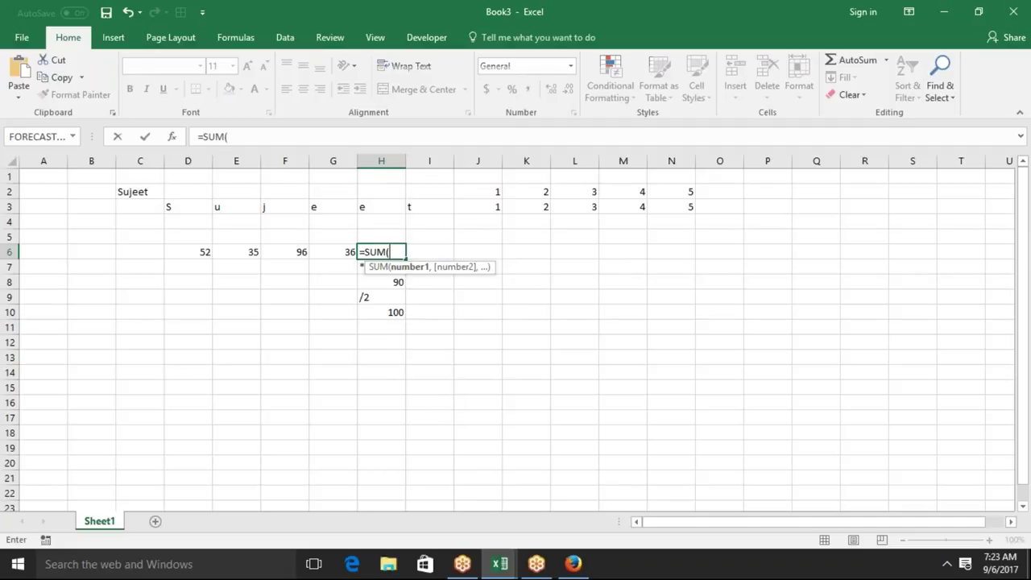
Complete H6 as =SUM(D6:G6*60+90/2+100), which returns #VALUE!
click(206, 254)
drag(206, 254, 319, 254)
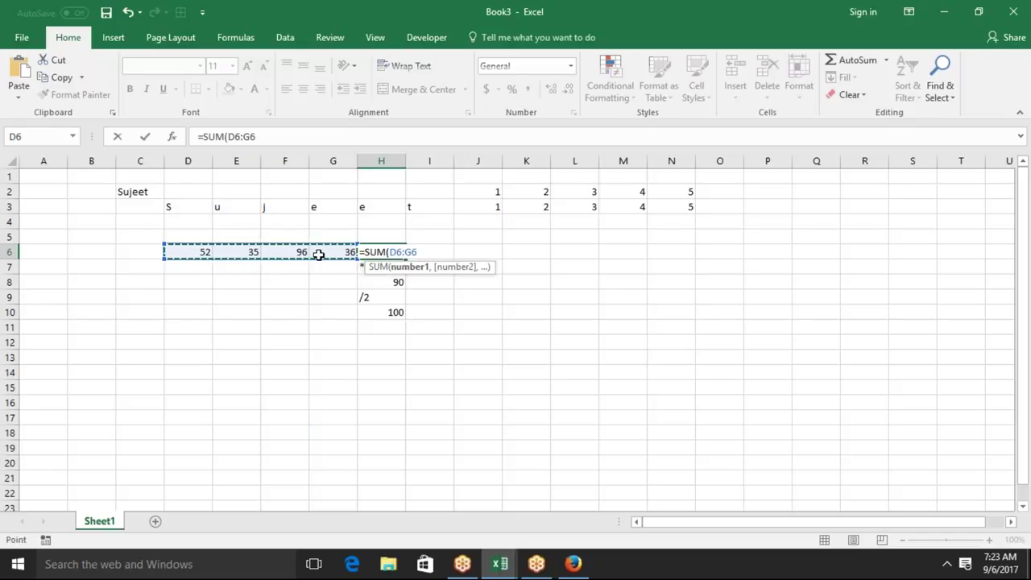
text(*)
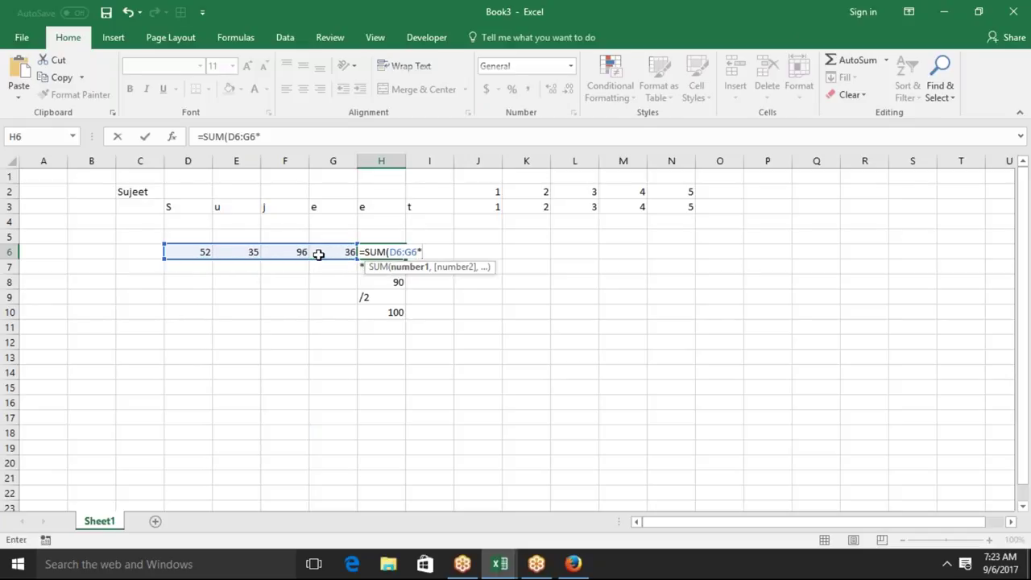
text(60)
text(+90)
text(/2)
text(+10)
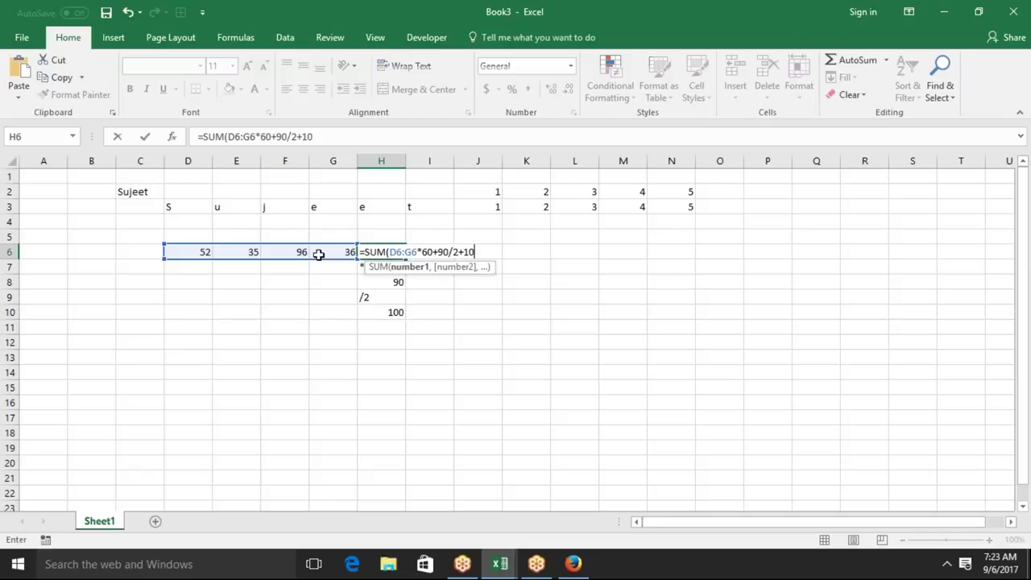
text(0))
key(Return)
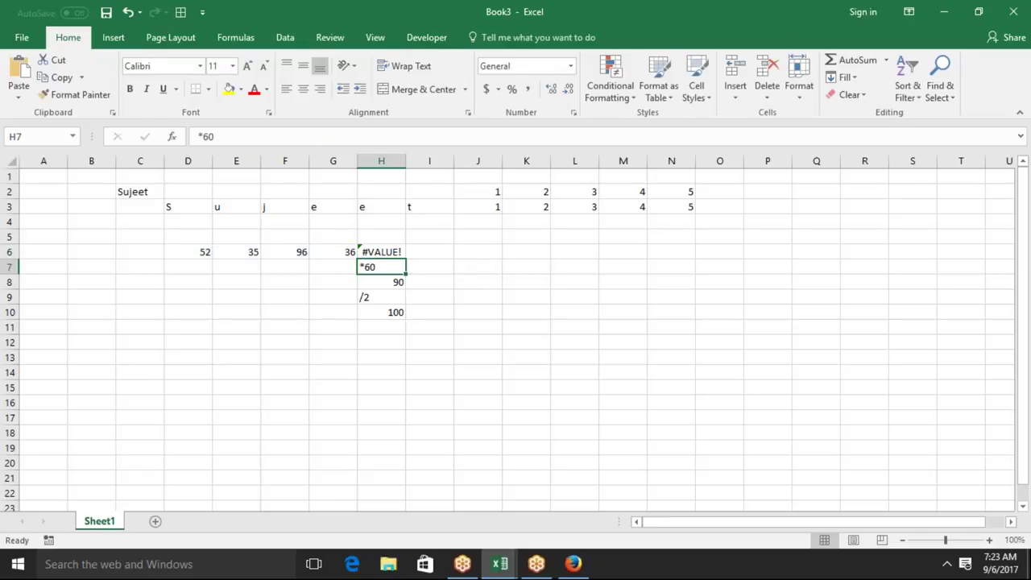
click(363, 252)
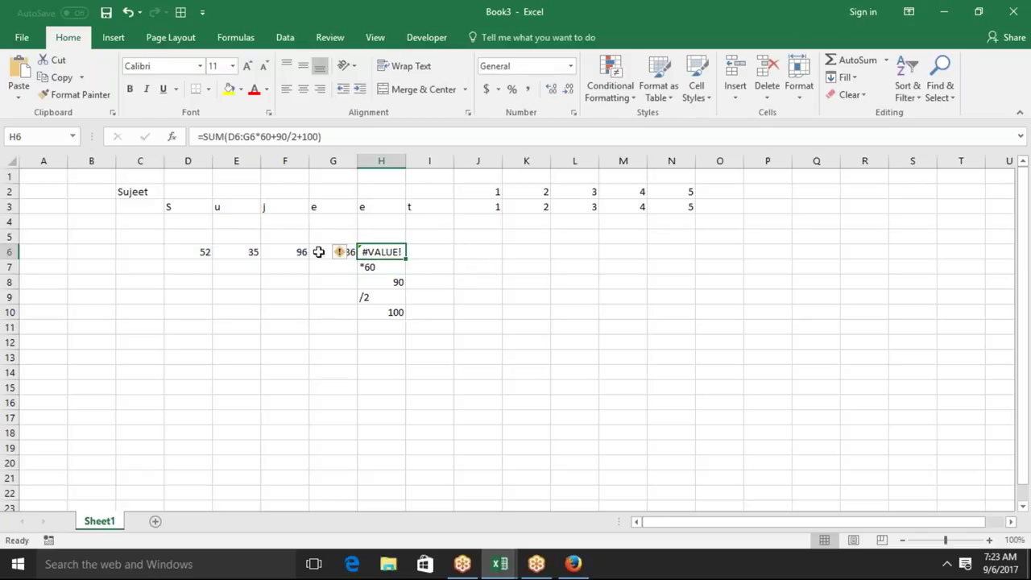
Add nested parentheses around the *60, +90 and /2 steps in H6's formula
click(230, 137)
text(()
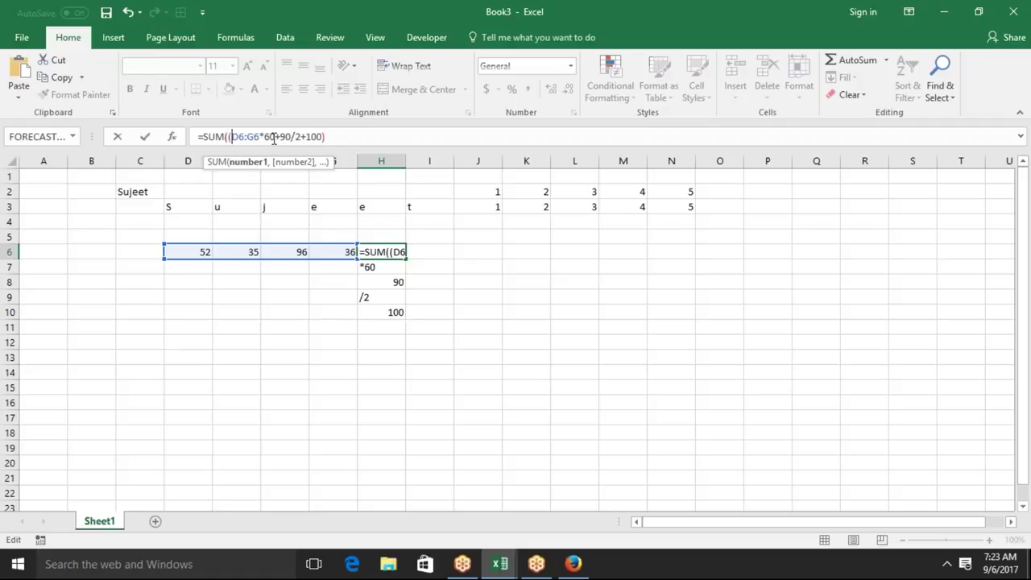
click(275, 137)
text())
click(233, 137)
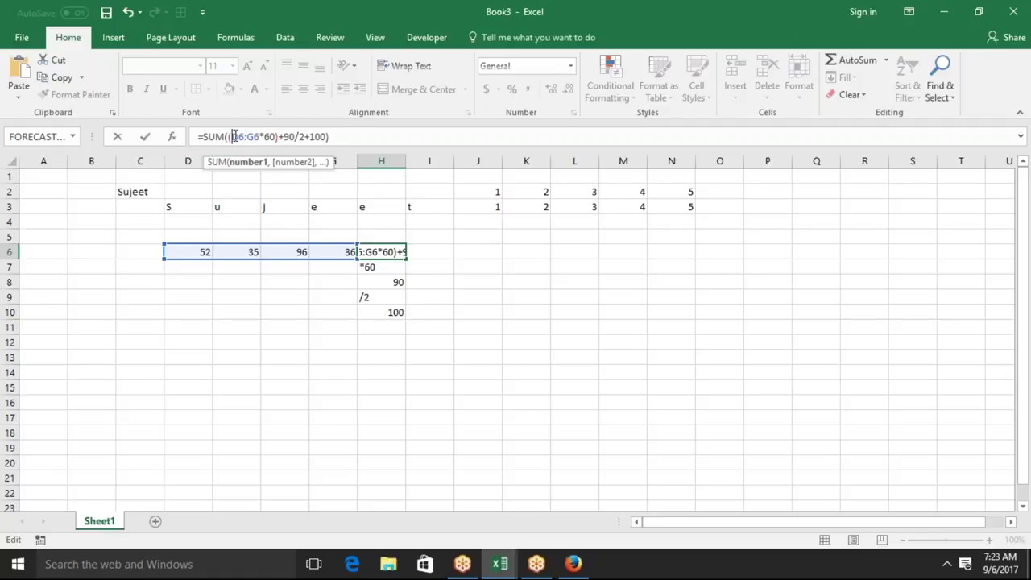
text(()
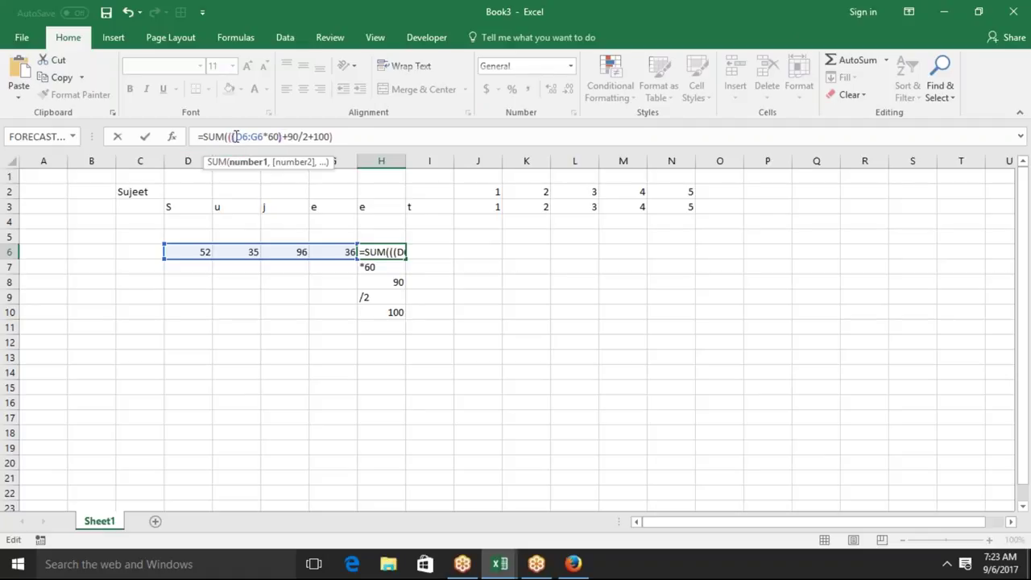
click(298, 136)
text())
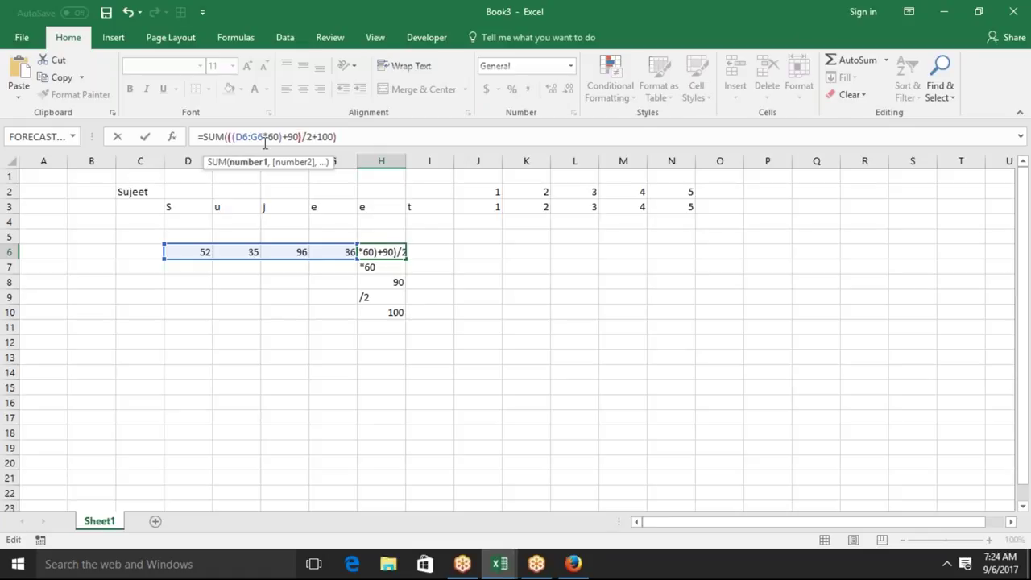
click(236, 137)
text(()
click(314, 137)
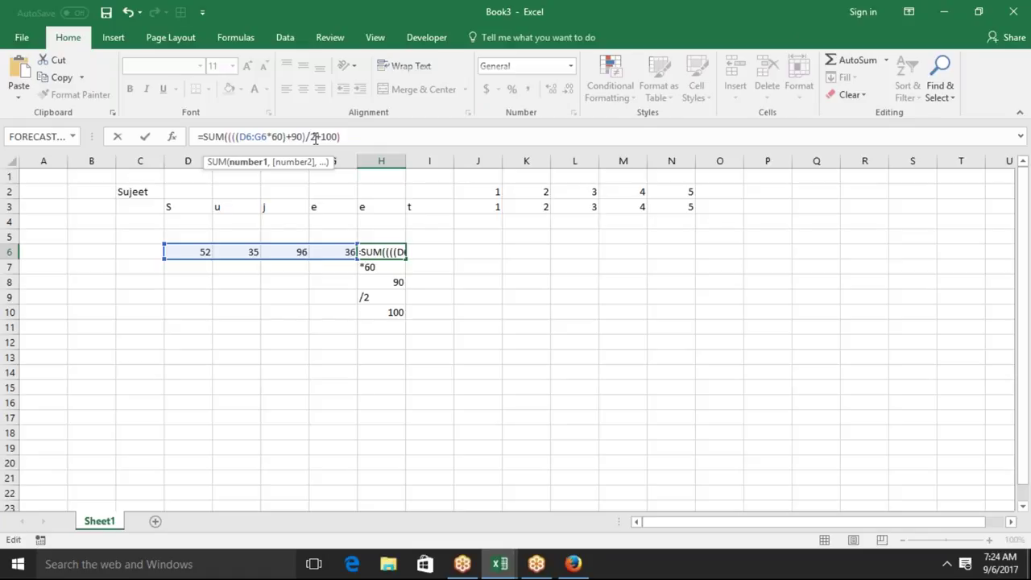
text())
Add the final +100 parentheses and enter H6 as an array formula, giving 7150
click(239, 137)
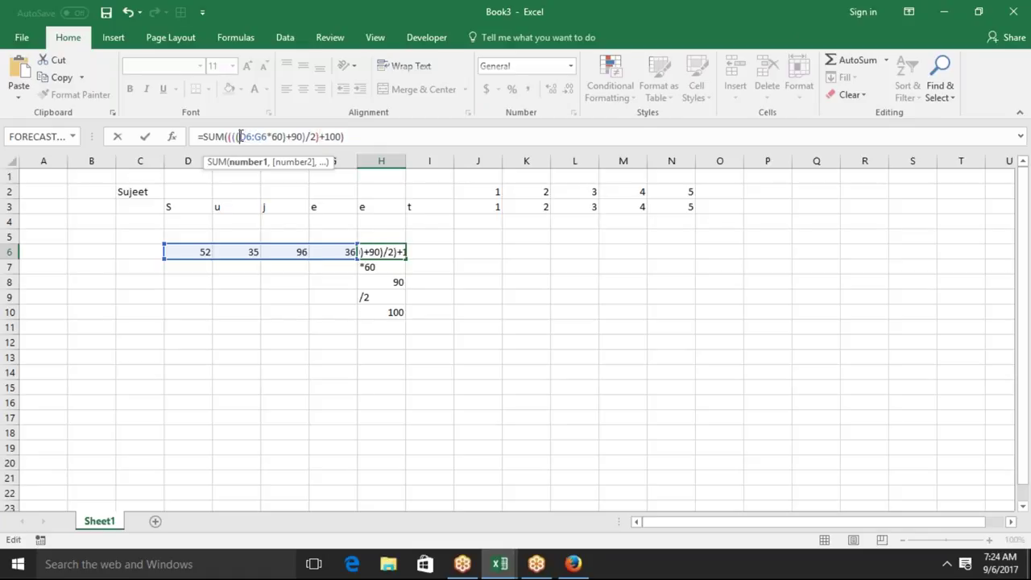
text(()
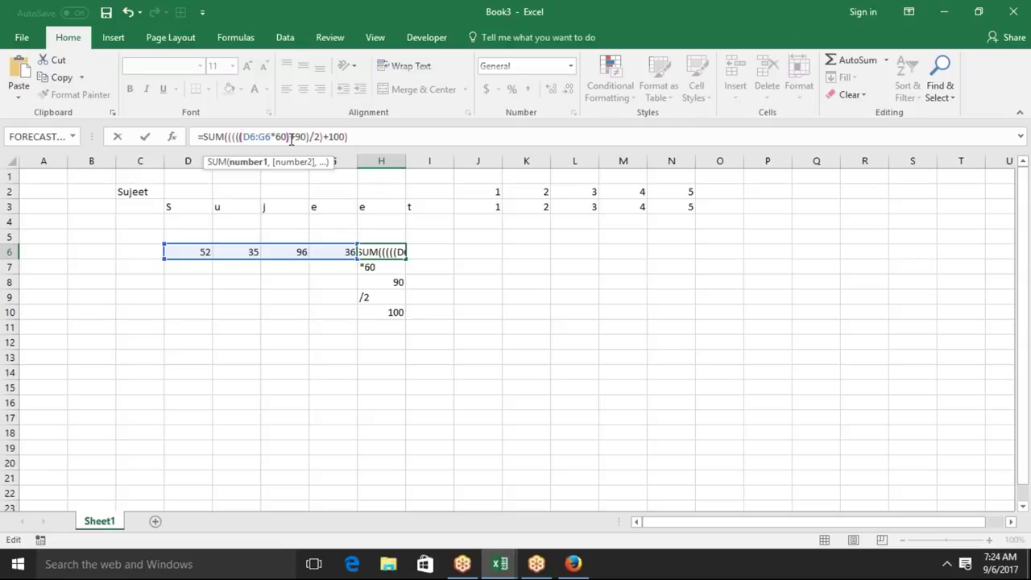
click(347, 137)
text())
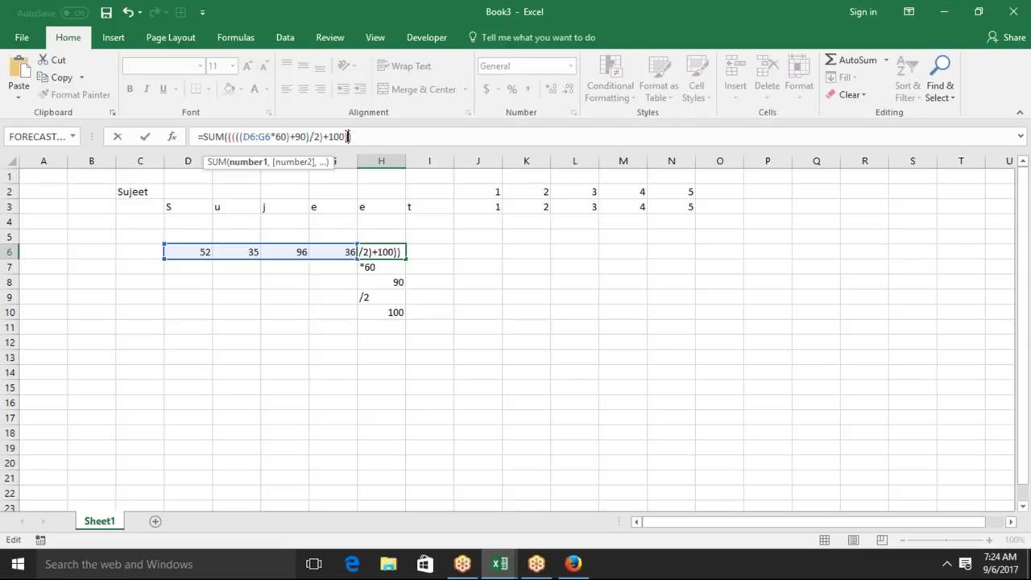
key(ctrl+shift+Return)
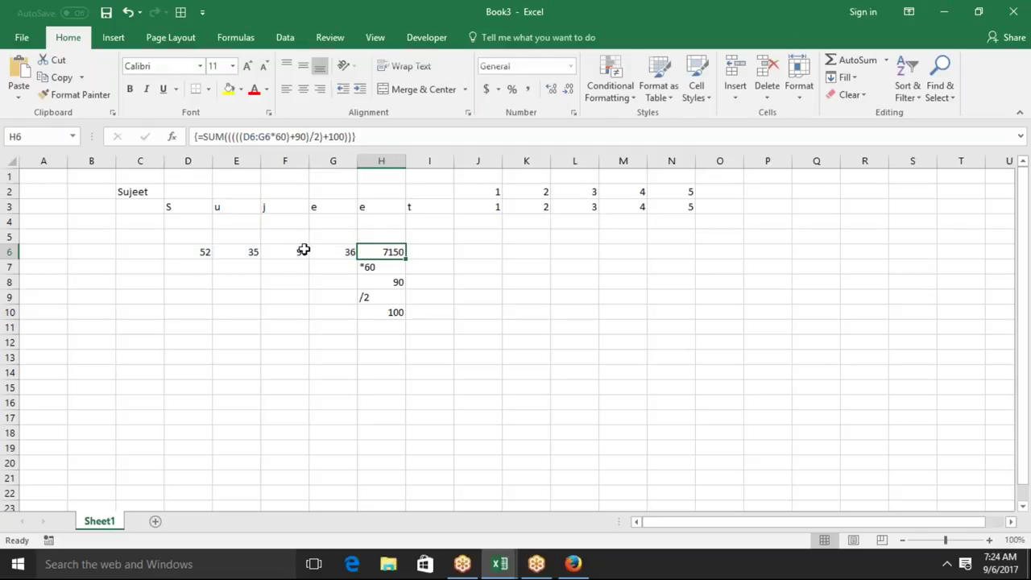
On a new Sheet2, try entering ={1,3,4,5 in J4 and dismiss Excel's formula error prompts
click(155, 521)
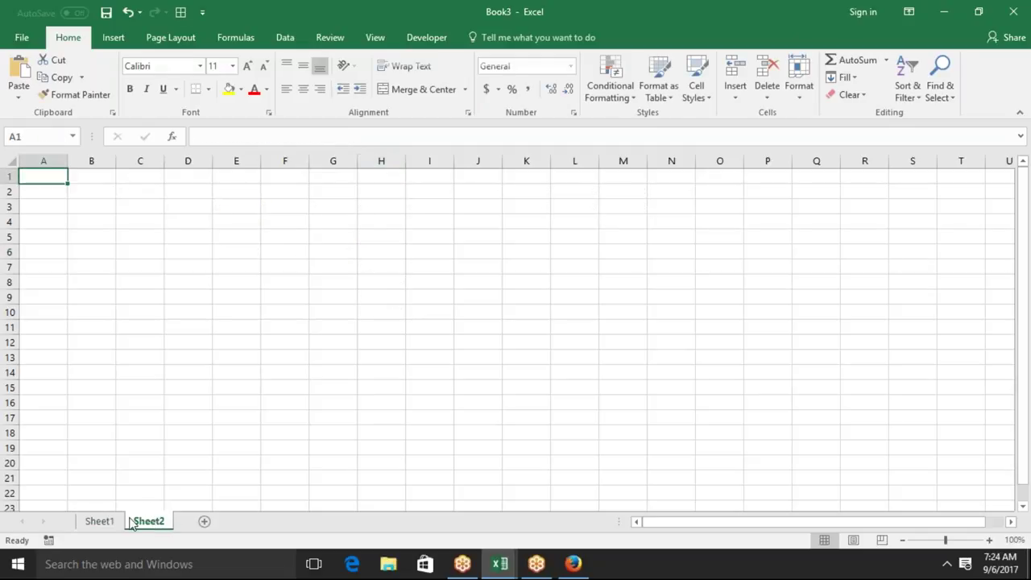
click(487, 222)
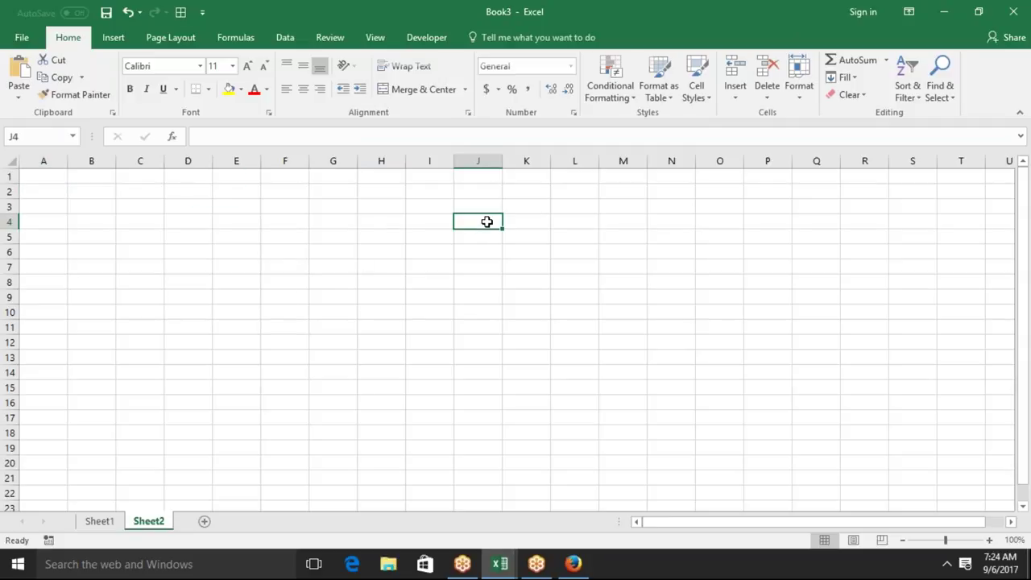
text(=()
text(1,2,)
text(4,5,)
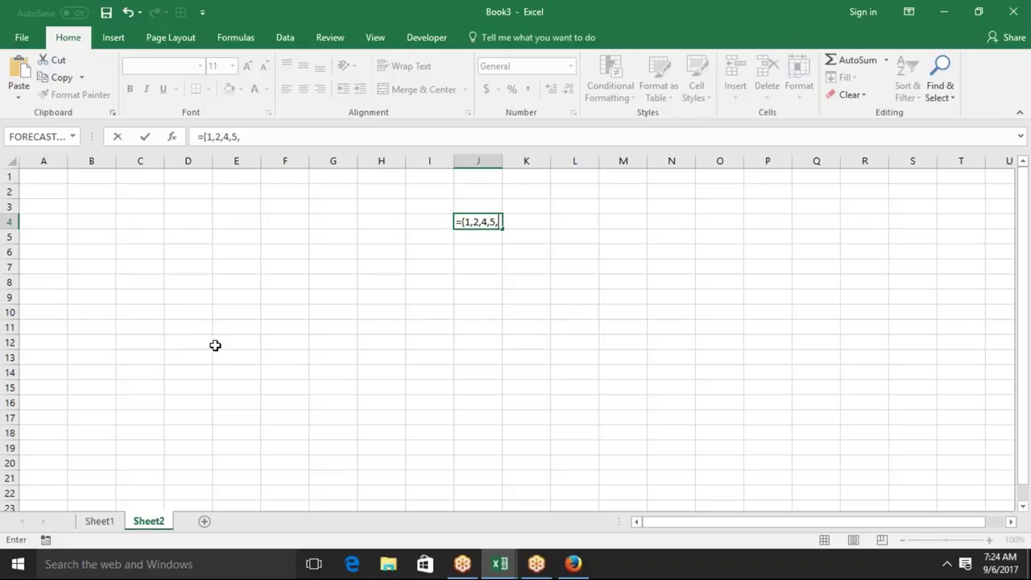
key(BackSpace)
key(BackSpace)
key(BackSpace)
key(BackSpace)
key(BackSpace)
key(BackSpace)
text(3,4,5)
key(Return)
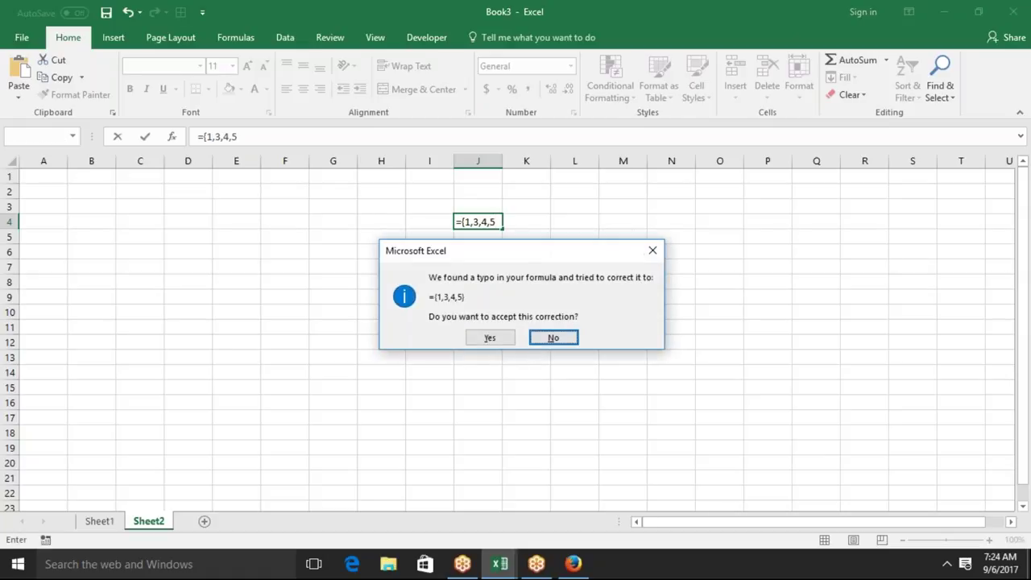
key(Return)
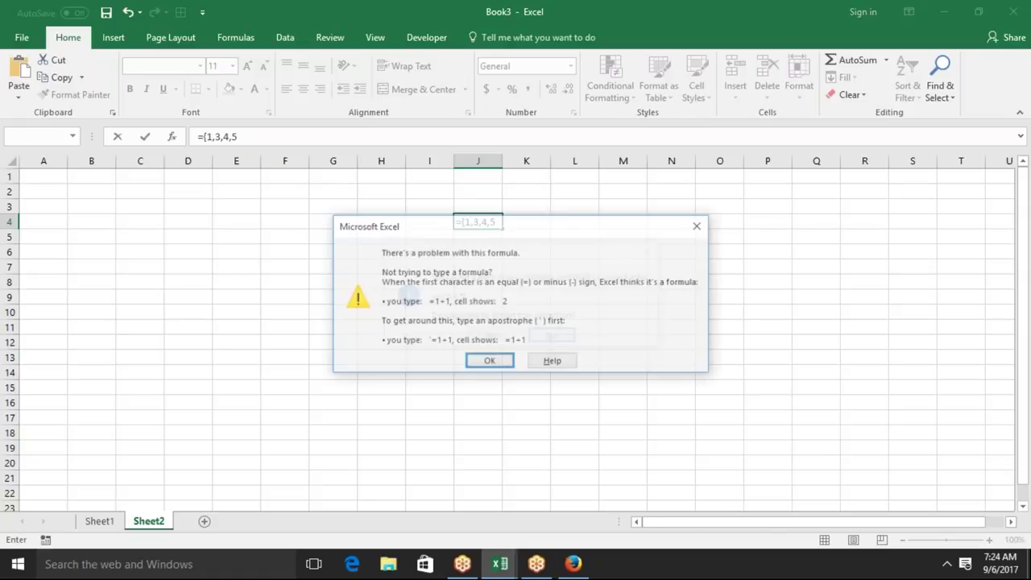
key(Return)
click(473, 222)
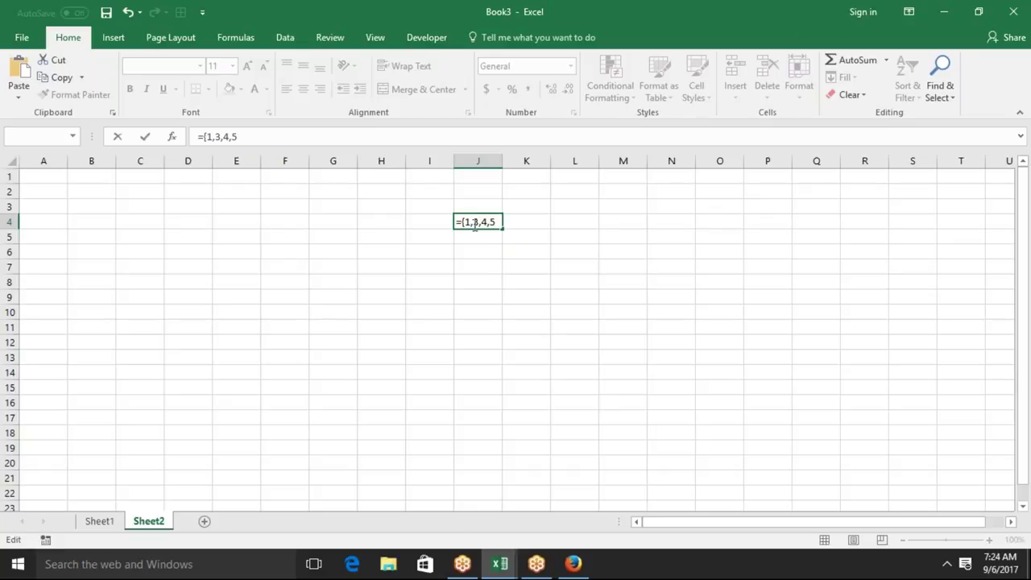
Complete J4 as the two-row array constant ={1,2,3,4,5;6,7,8,9,10}
text(2,)
click(508, 222)
text(})
key(BackSpace)
text(;)
text(6)
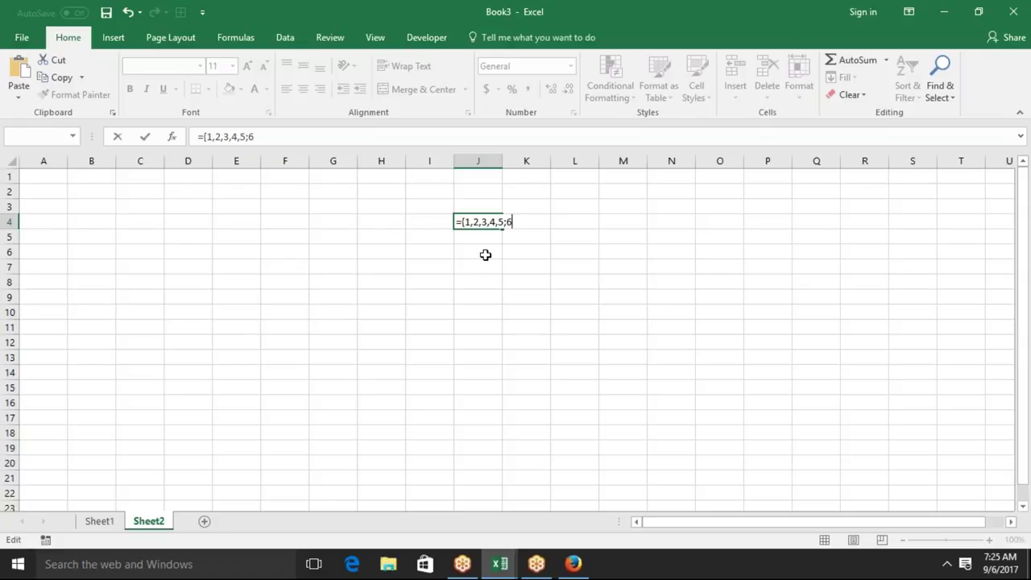
text(,7,8)
text(,9,10)
text(})
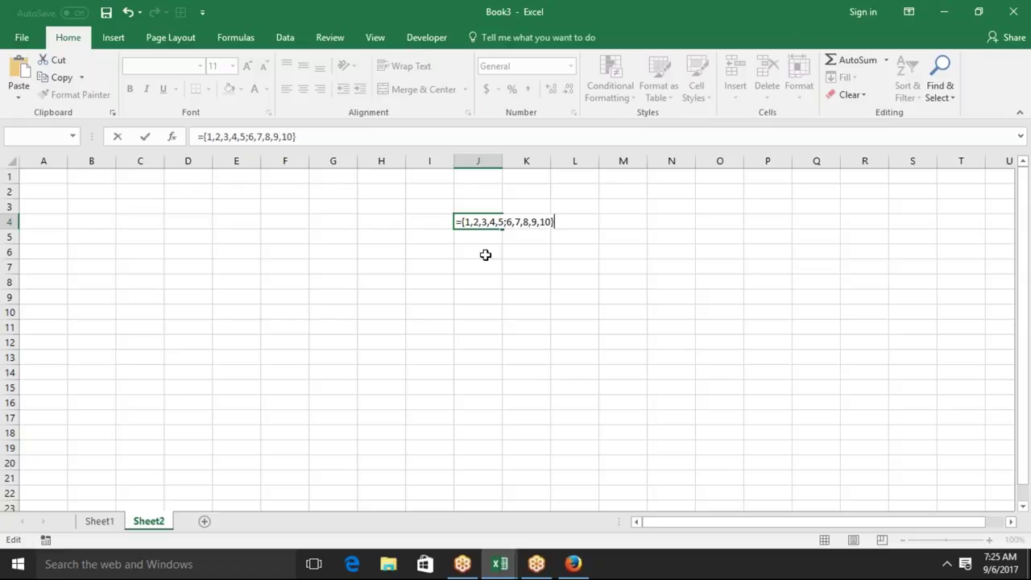
key(ctrl+shift+Return)
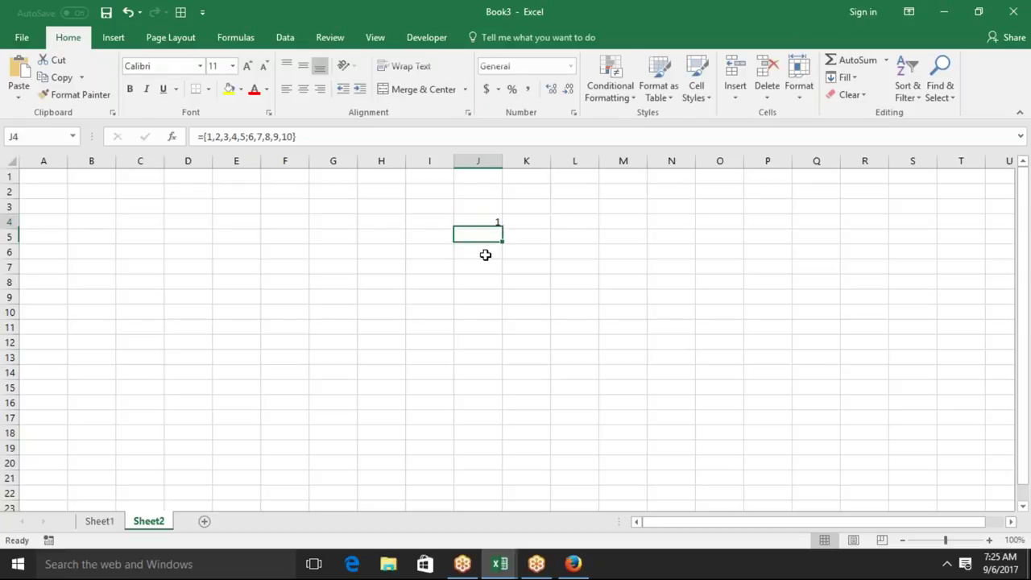
Select the range J4:N5 starting from J4
key(ctrl+Right)
key(ctrl+Left)
key(ctrl+Left)
key(Right)
key(Right)
key(Right)
key(Right)
key(Right)
key(Right)
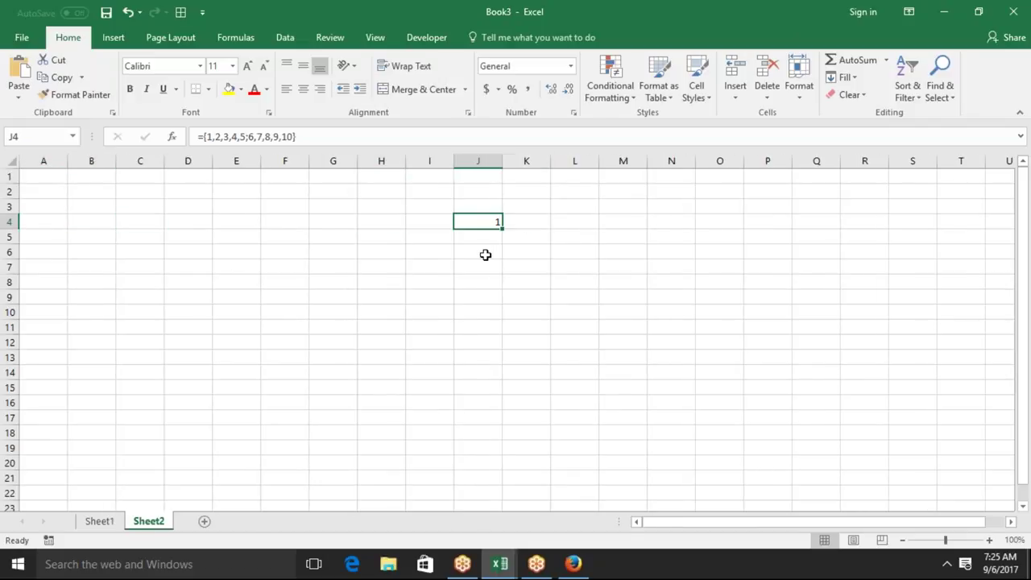
key(shift+Right)
key(shift+Right)
key(shift+Right)
key(shift+Right)
key(shift+Down)
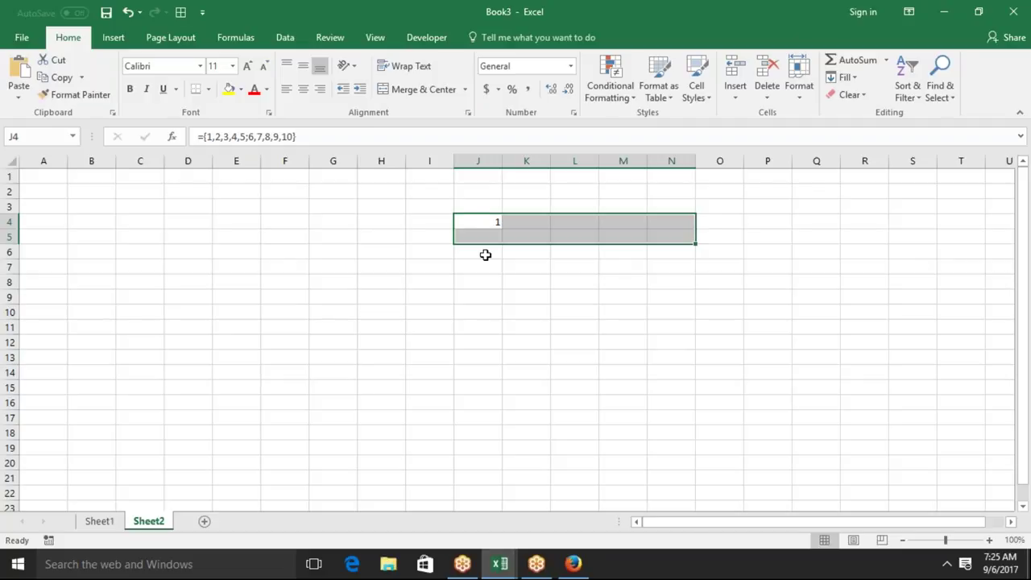
Fill J4:N5 with the array constant, showing 1–5 and 6–10, then go to F1
key(F2)
key(ctrl+shift+Return)
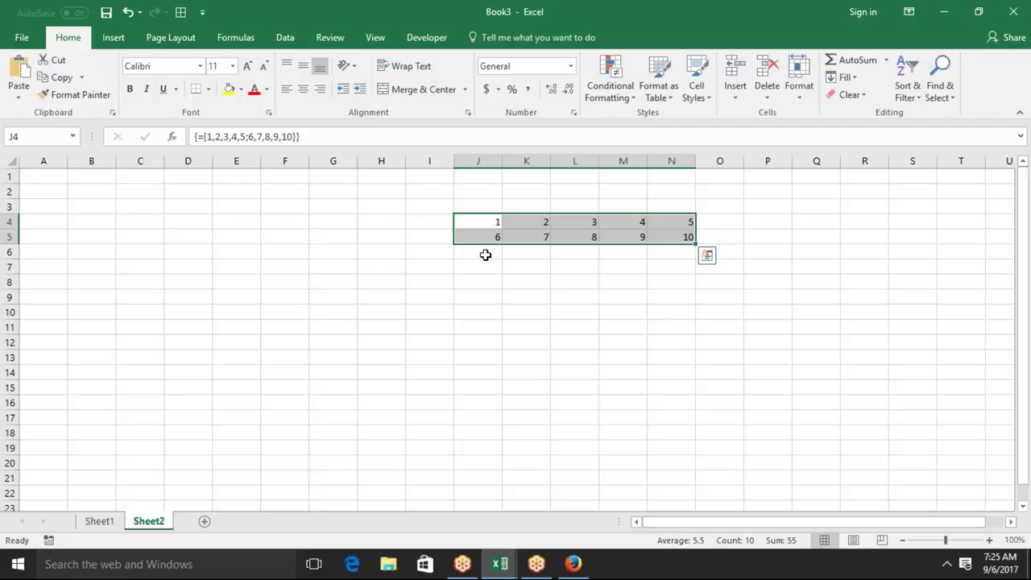
key(Up)
key(Left)
key(Left)
key(Left)
key(Left)
key(Up)
key(Up)
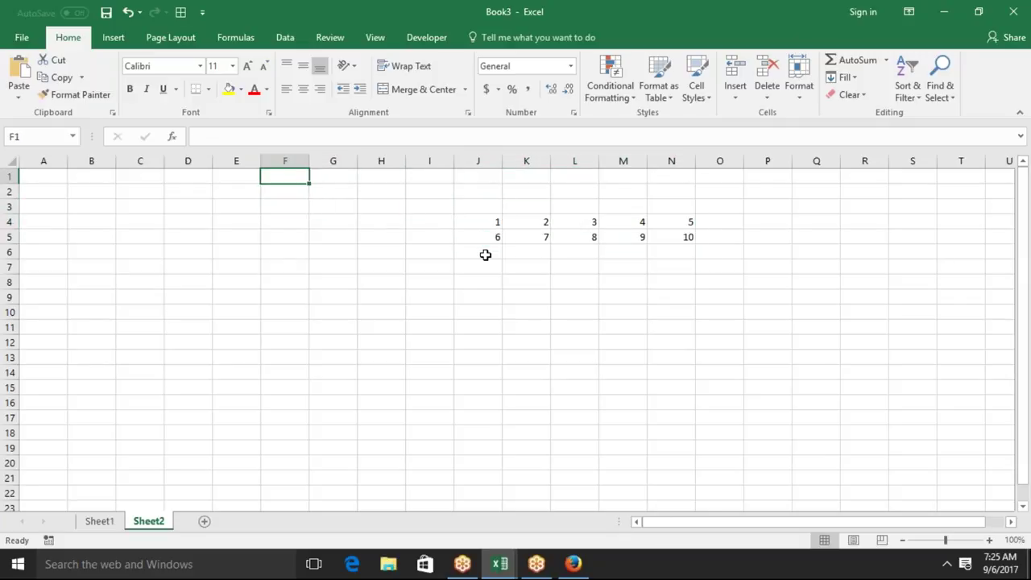
Enter the headers Code and Name in F1:G1
text(Code)
key(Tab)
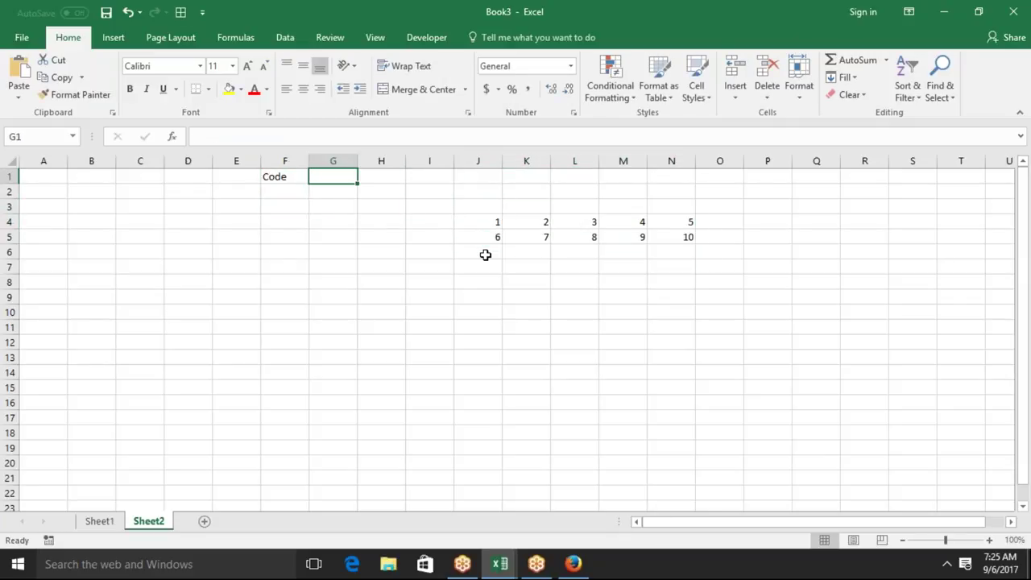
text(Name)
key(Return)
key(Left)
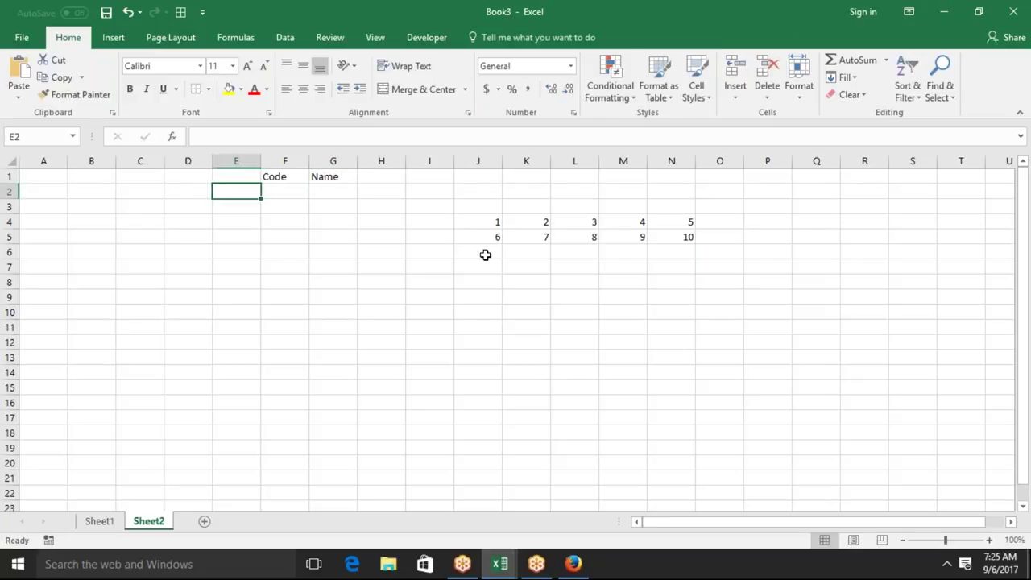
Enter codes 1 through 5 in F2:F6
key(Right)
text(1)
key(Return)
text(2)
key(Return)
text(3)
key(Return)
key(Return)
key(Up)
text(4)
key(Return)
text(5)
key(Return)
key(Up)
key(ctrl+Up)
Enter Puja in G2 and fill down so G2:G6 lists Puja, Ravi, Kavita, Mohan, Uday
key(Right)
key(Down)
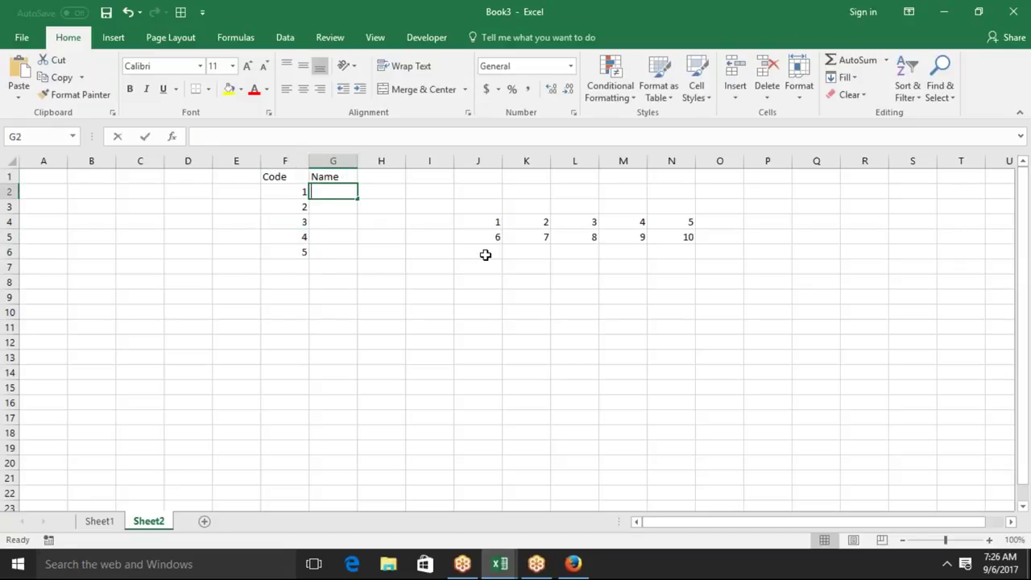
text(Pu)
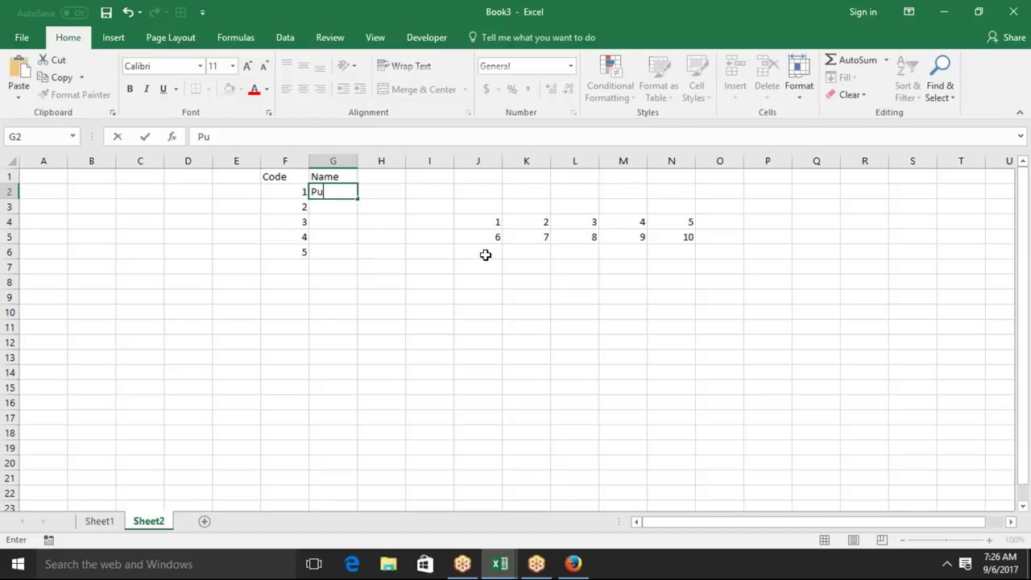
text(ja)
key(Return)
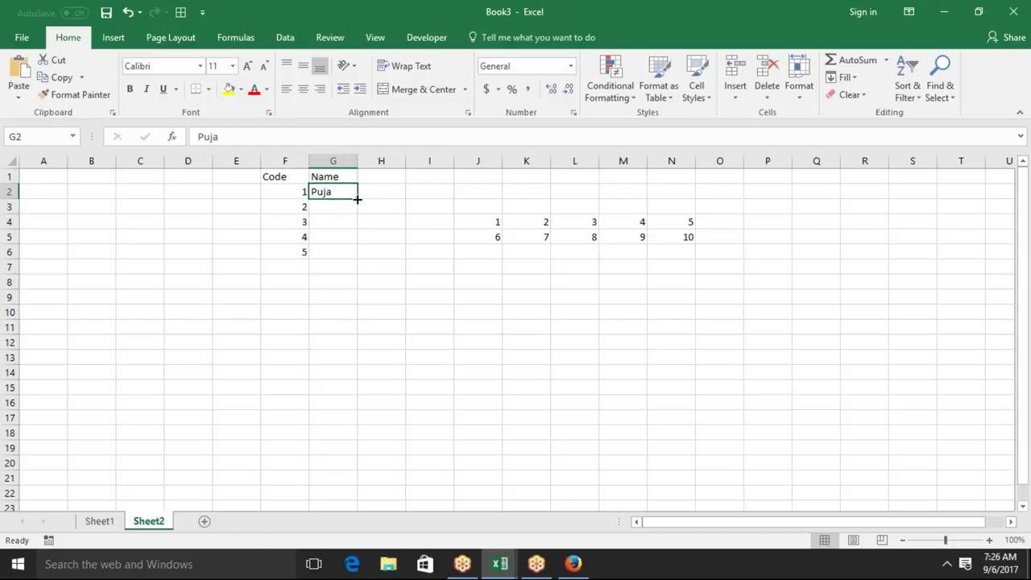
drag(357, 199, 351, 256)
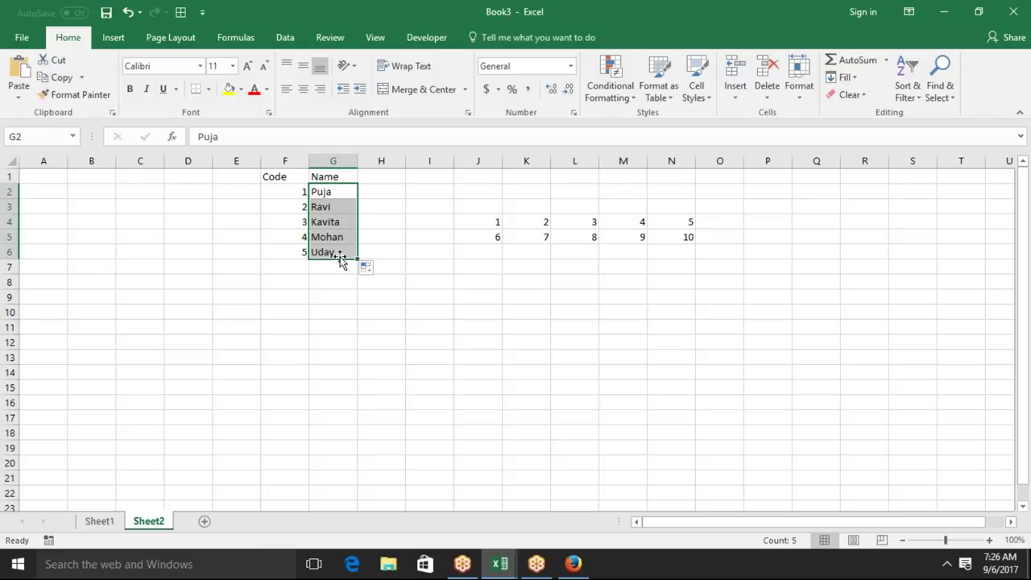
Start a new table with Code and Name headers in A1:B1 and code 1 in A2
click(49, 178)
text(Code)
key(Tab)
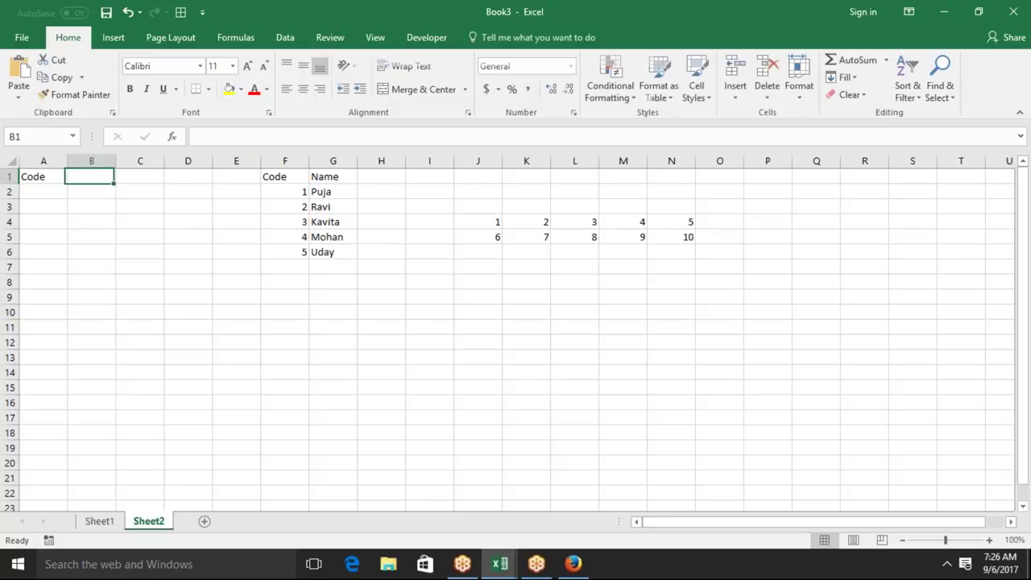
text(Name)
key(Return)
text(1)
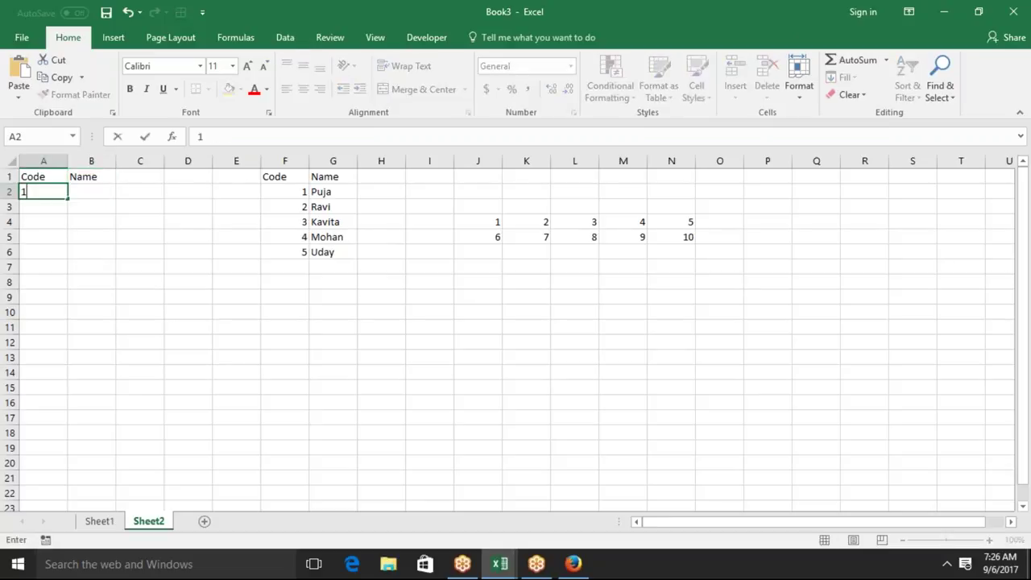
key(Escape)
text(1)
key(Tab)
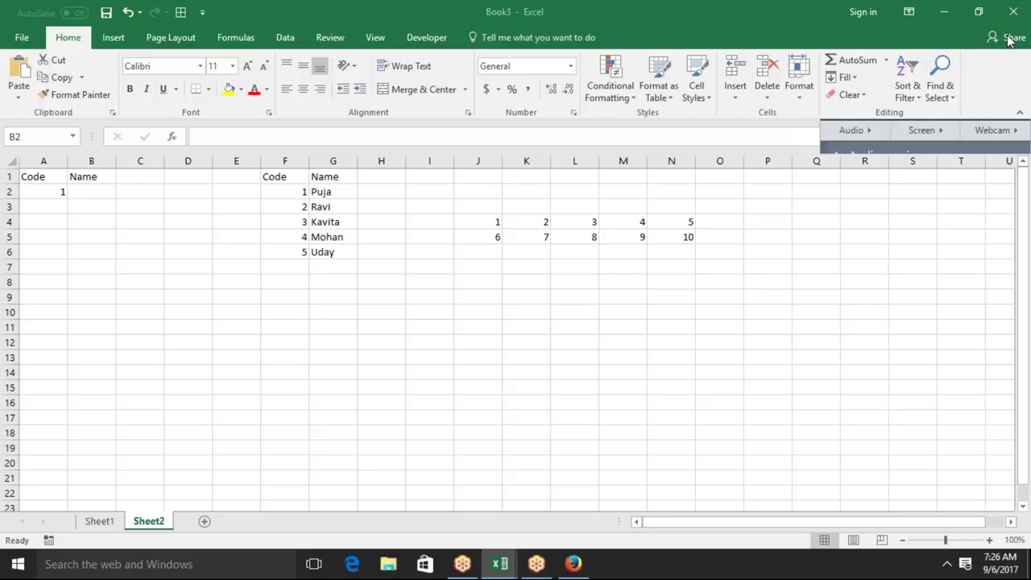
Enter =VLOOKUP(A2,F2:G6,2,0) in B2 so it returns Puja for code 1
text(=)
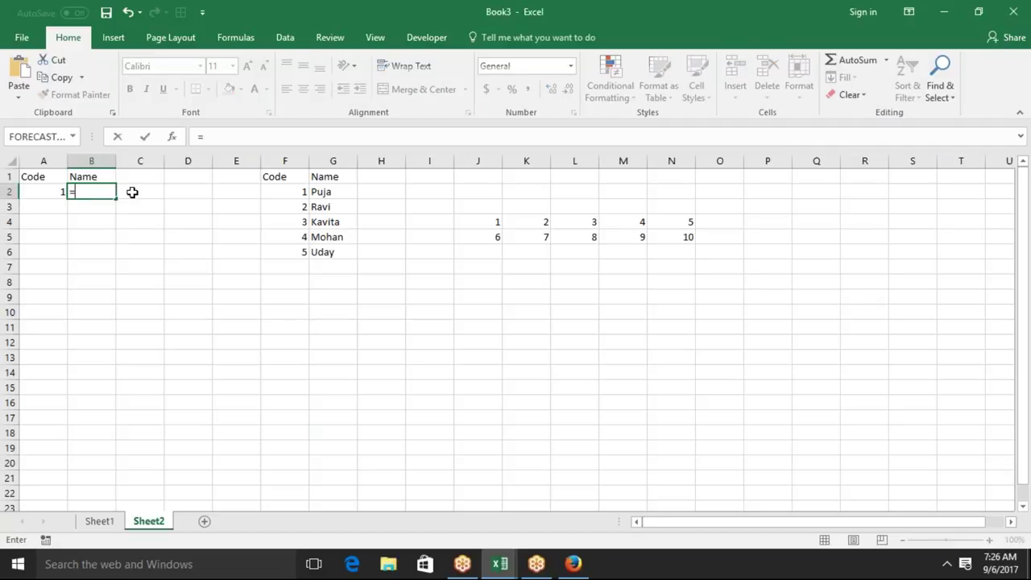
text(vl)
key(Tab)
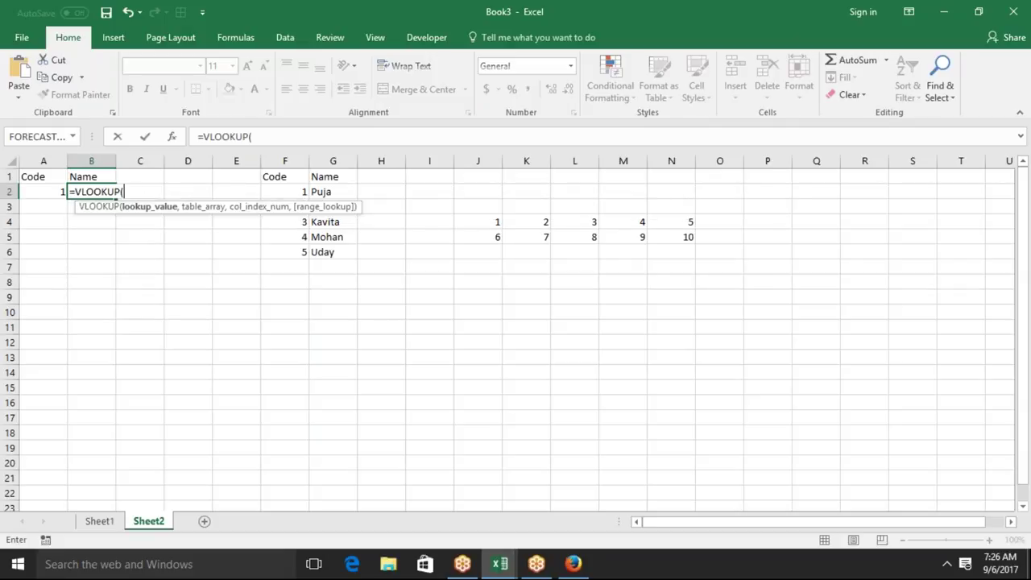
click(43, 191)
text(,)
click(286, 191)
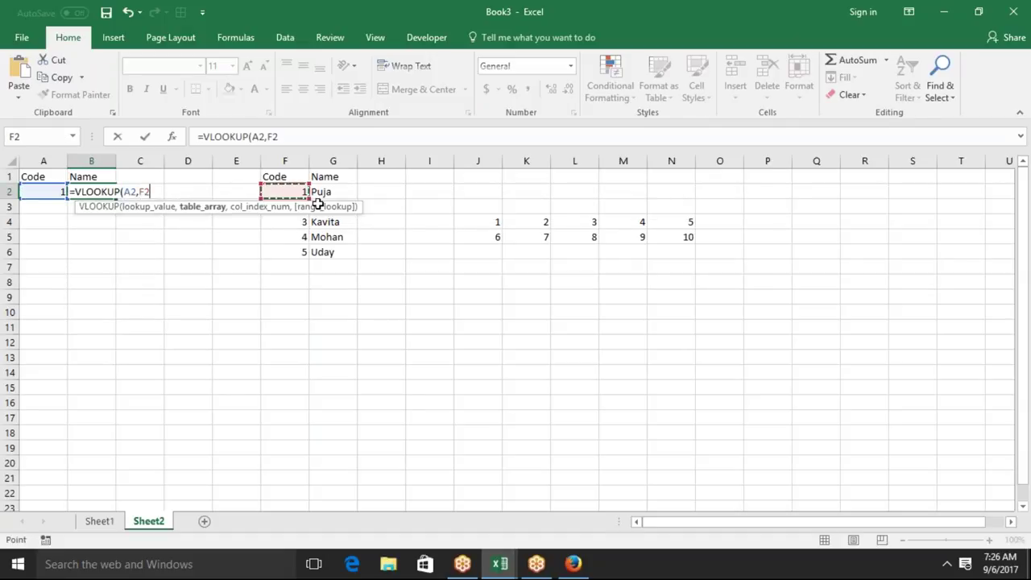
drag(318, 205, 330, 250)
text(,2)
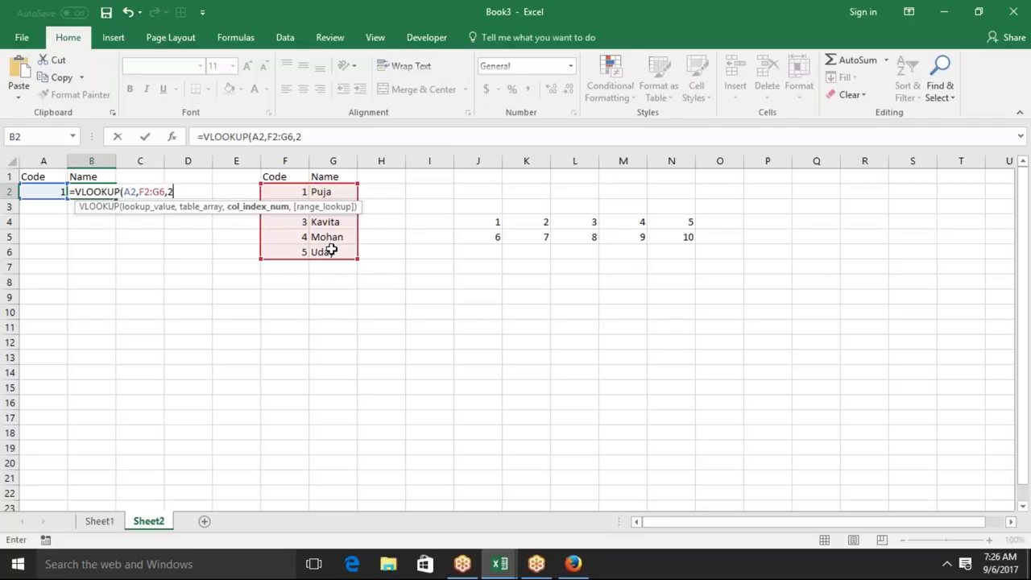
text(,0)
key(Return)
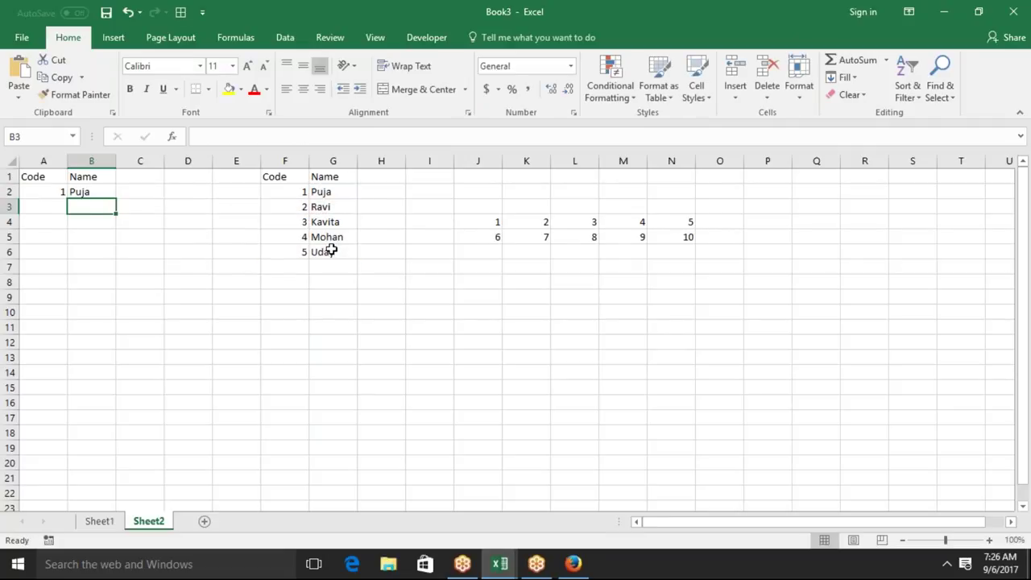
key(Up)
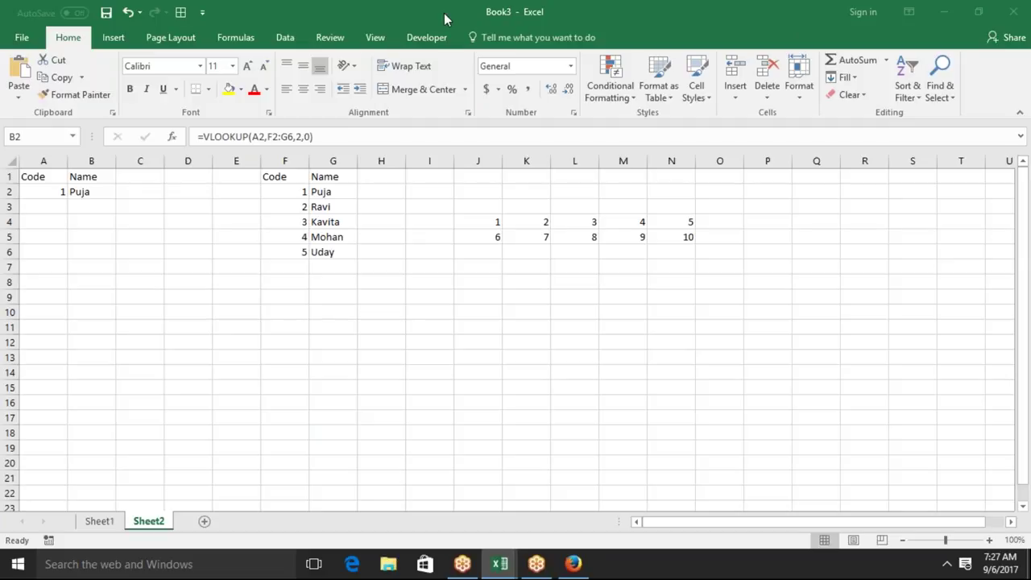
Check the array constant in K4, then enter code 2 in A3
click(443, 21)
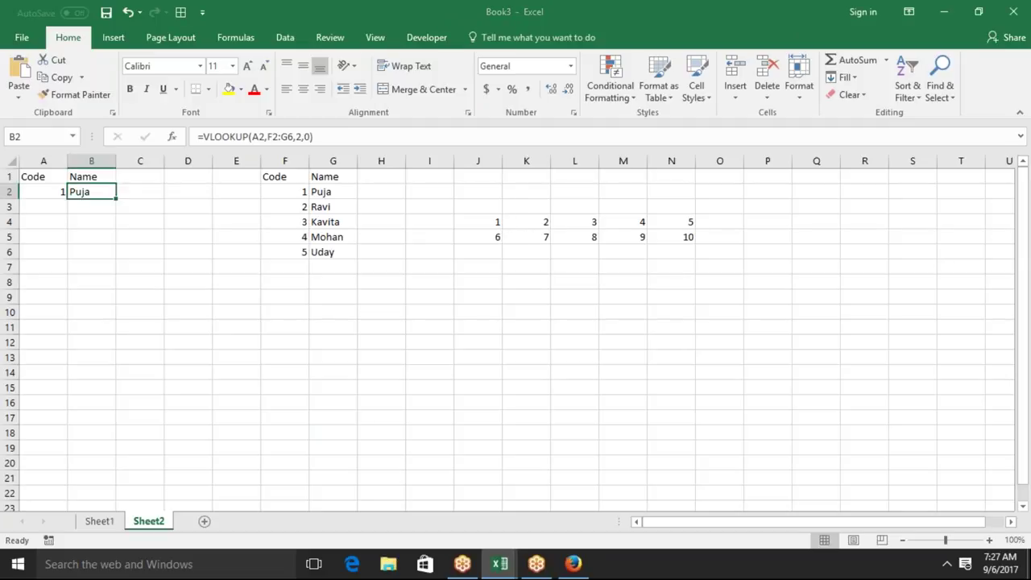
click(520, 222)
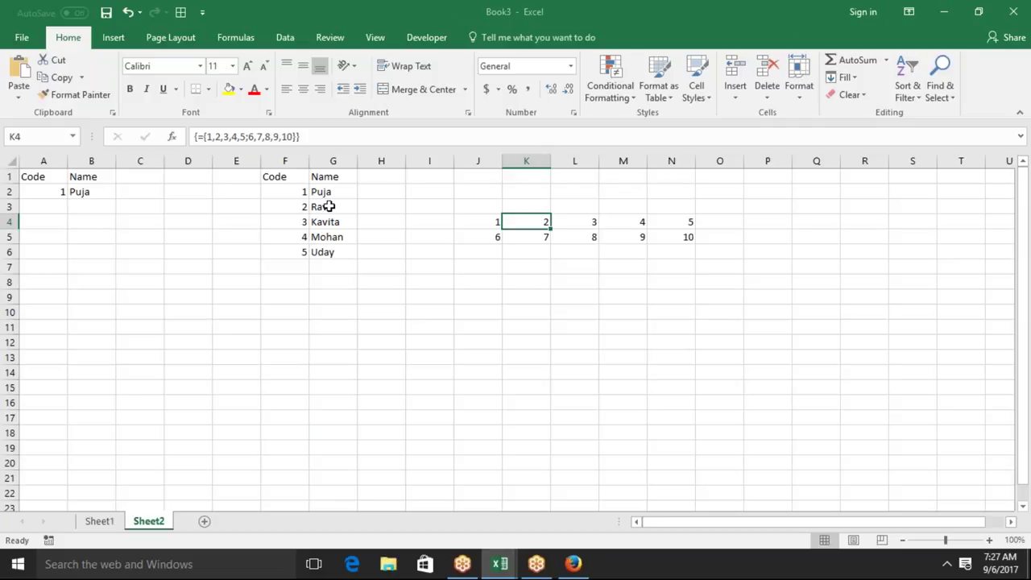
click(64, 207)
text(1)
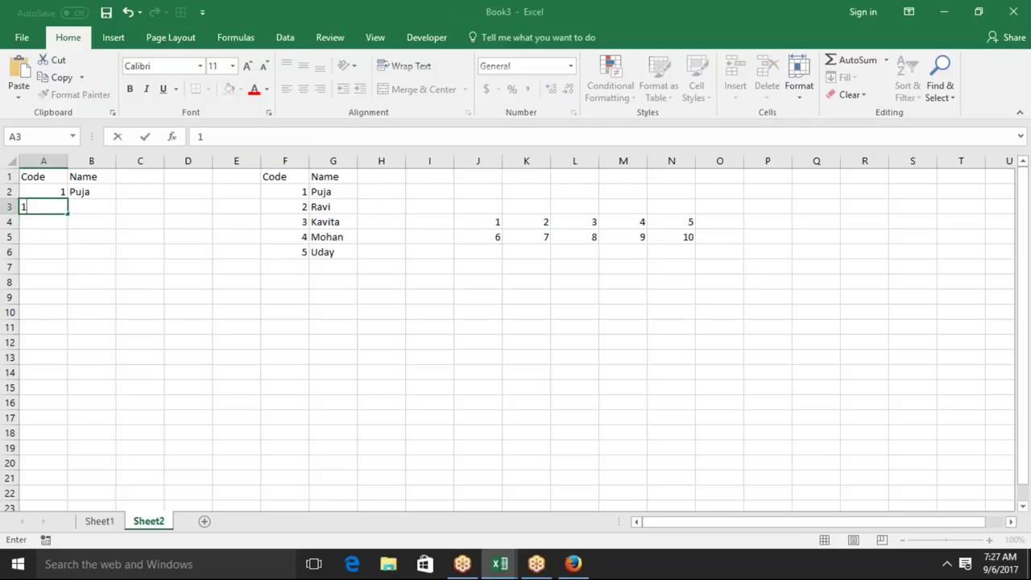
key(BackSpace)
text(2)
key(Tab)
Enter =VLOOKUP(A3,{1,"Puja";2,"Ravi"},2,0) in B3 so it returns Ravi
text(=)
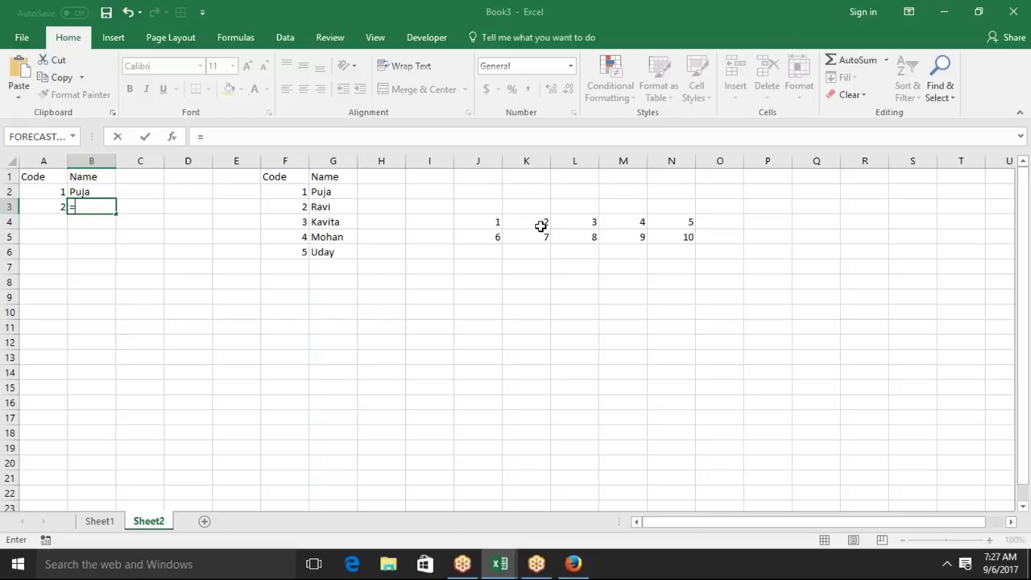
text(vl)
key(Tab)
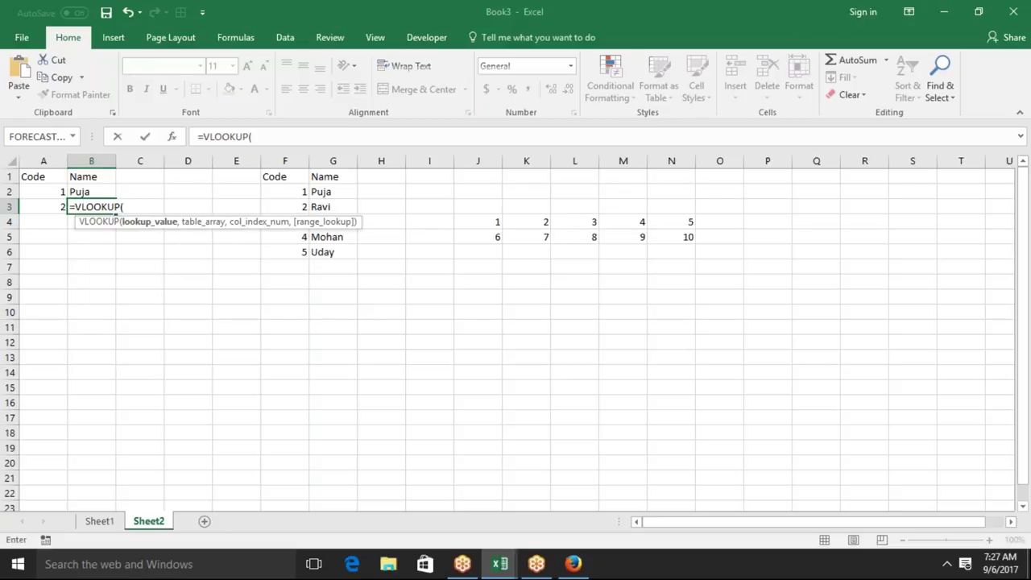
key(Left)
text(,)
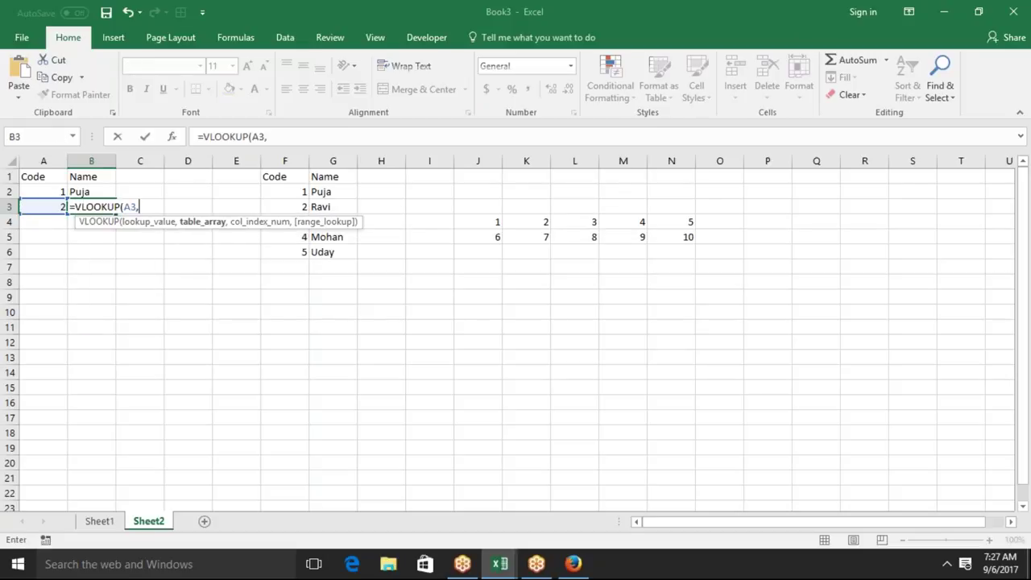
text({)
text(1)
text(,)
text("Puja)
text(",)
text(2,)
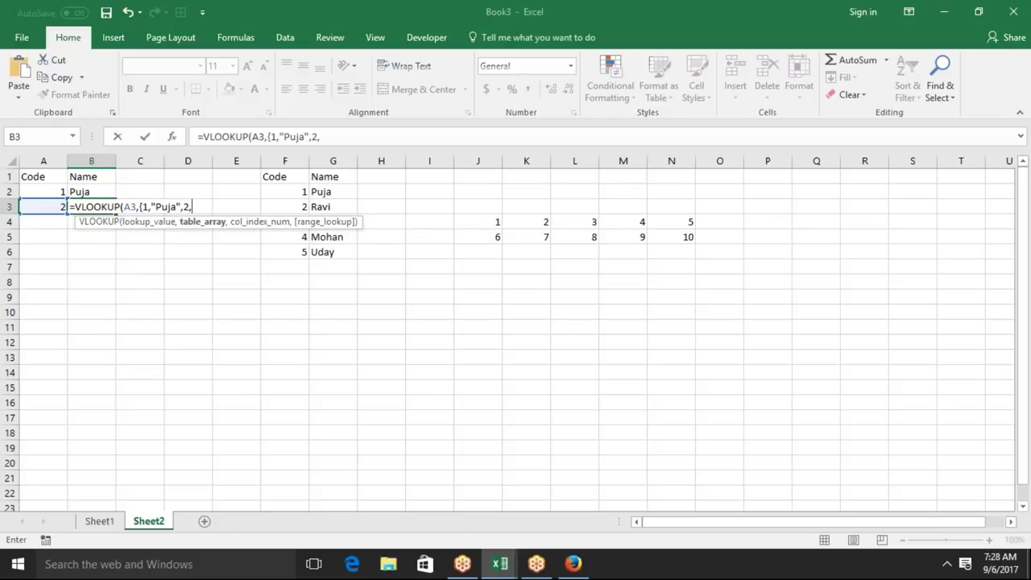
text(")
key(BackSpace)
key(BackSpace)
key(BackSpace)
key(BackSpace)
text(;)
text(2,"Puja)
text(")
text(;3,)
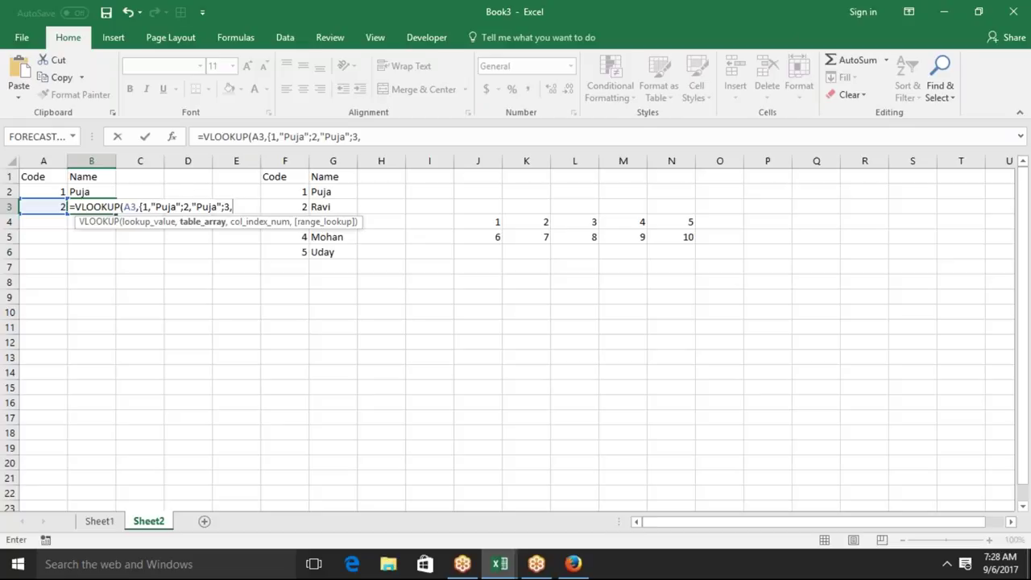
click(218, 207)
key(BackSpace)
key(BackSpace)
key(BackSpace)
key(BackSpace)
text(Ravi)
text(")
key(BackSpace)
key(BackSpace)
key(BackSpace)
key(BackSpace)
text(},2,0)
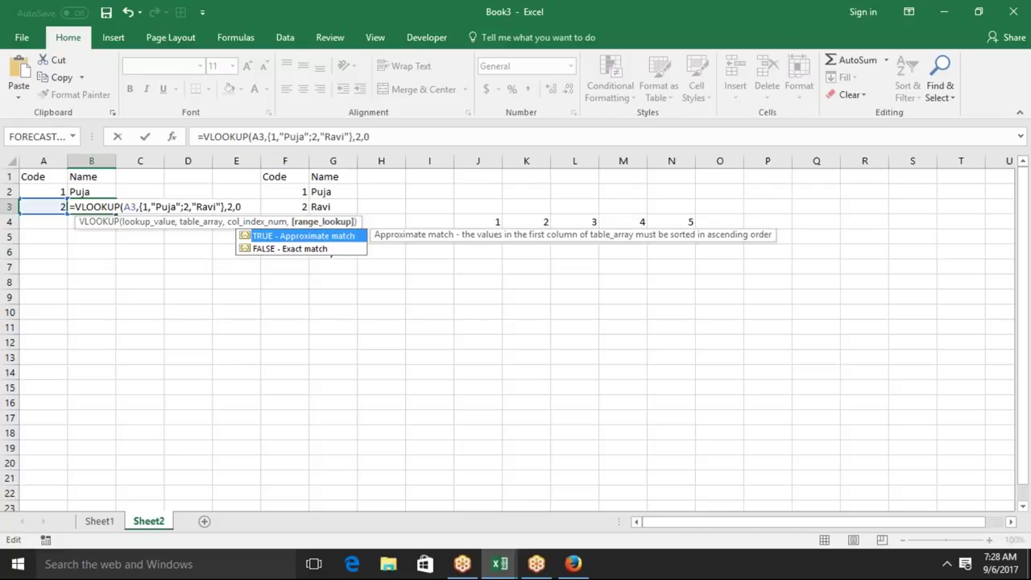
key(Return)
click(44, 206)
click(91, 206)
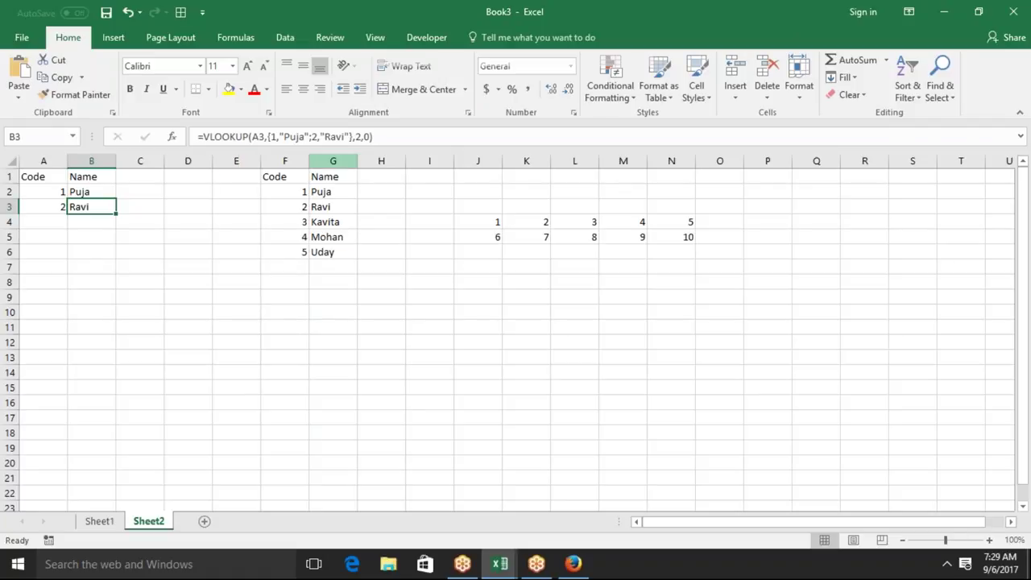
Append ;3,"Kavita";4,"Mohan" to the array constant in B3's VLOOKUP formula
click(350, 137)
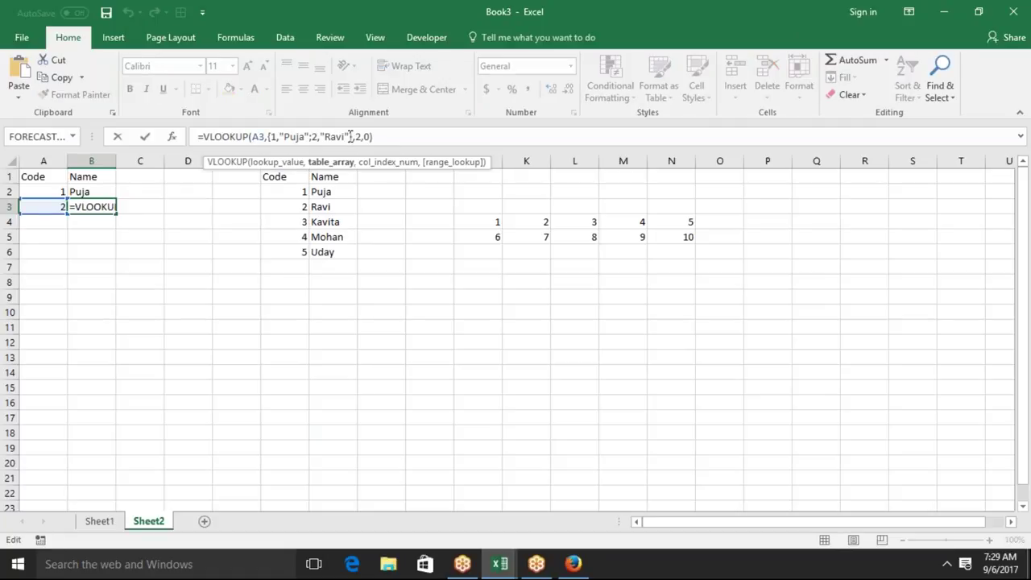
text(})
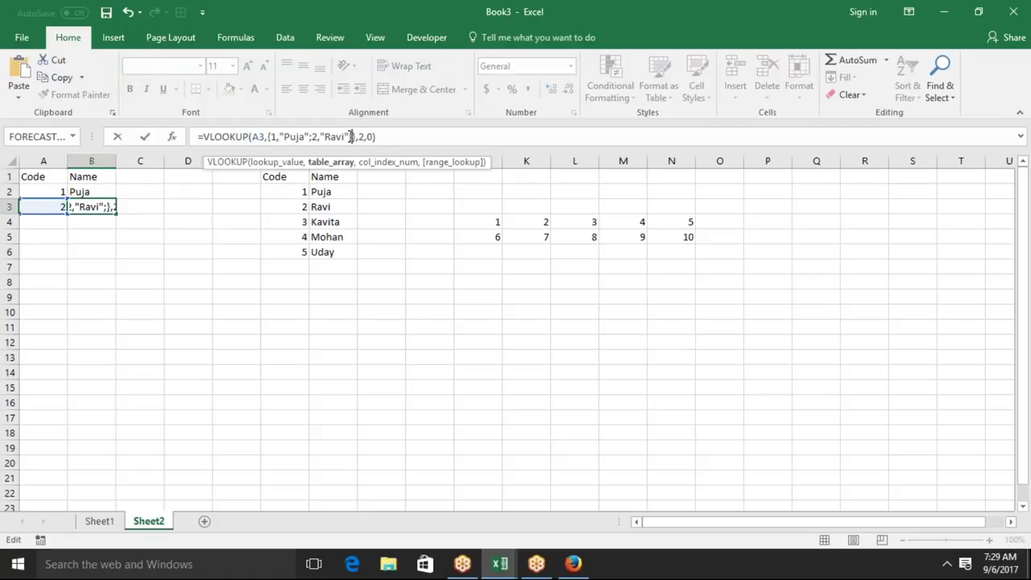
text(;3)
text(,"Kavita)
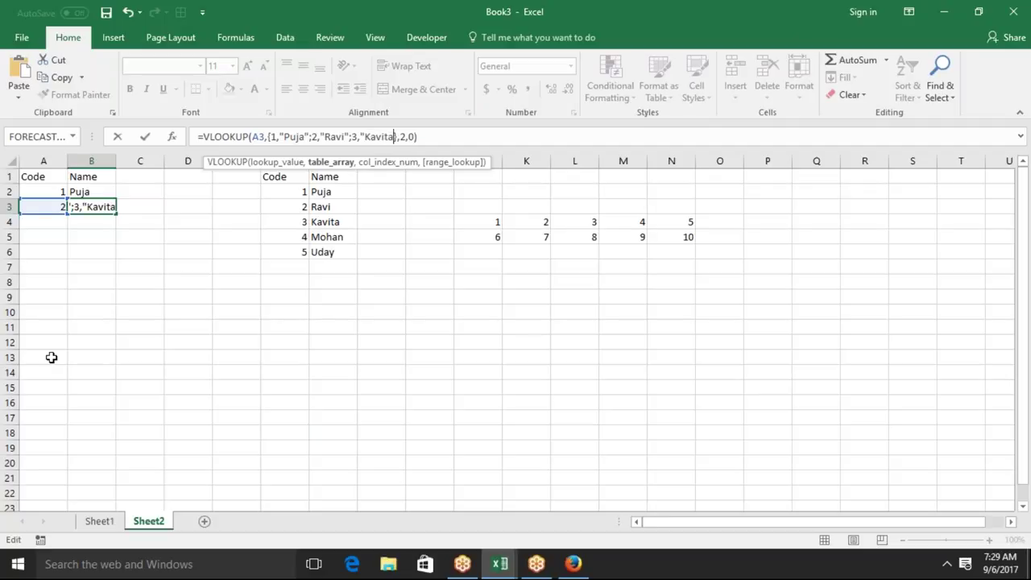
text(")
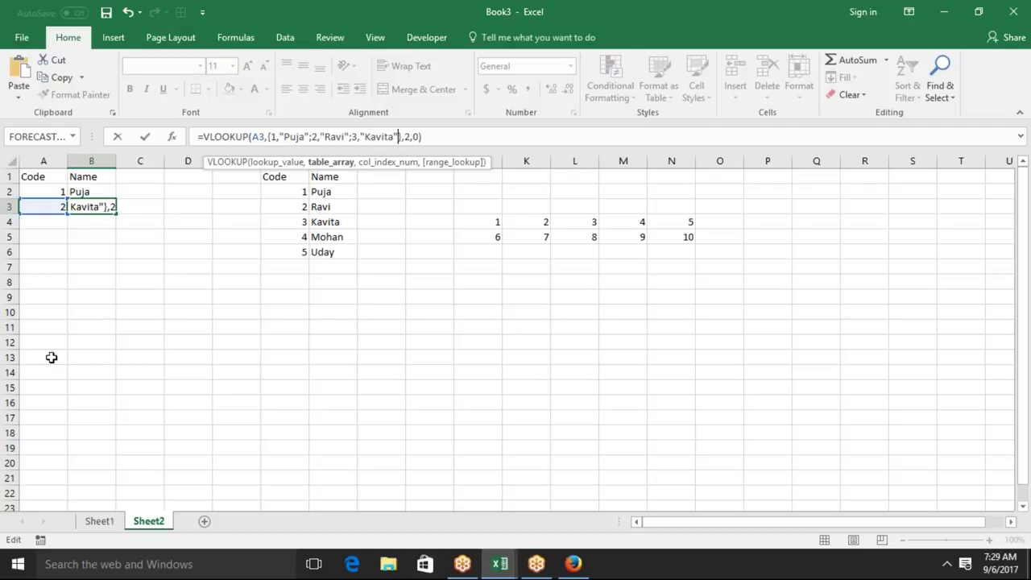
text(;)
text(Mo)
key(BackSpace)
key(BackSpace)
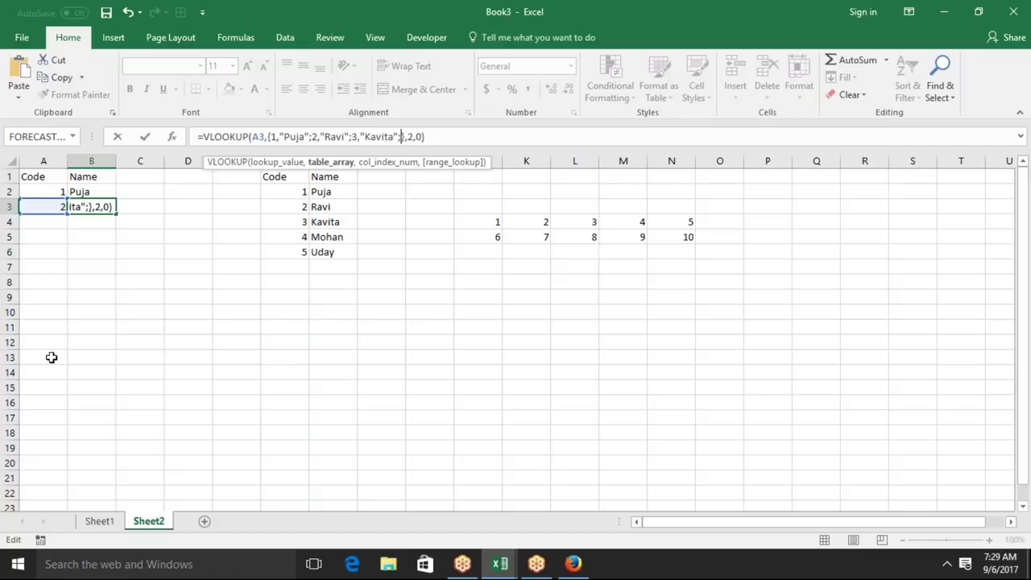
text(4,"Mohan")
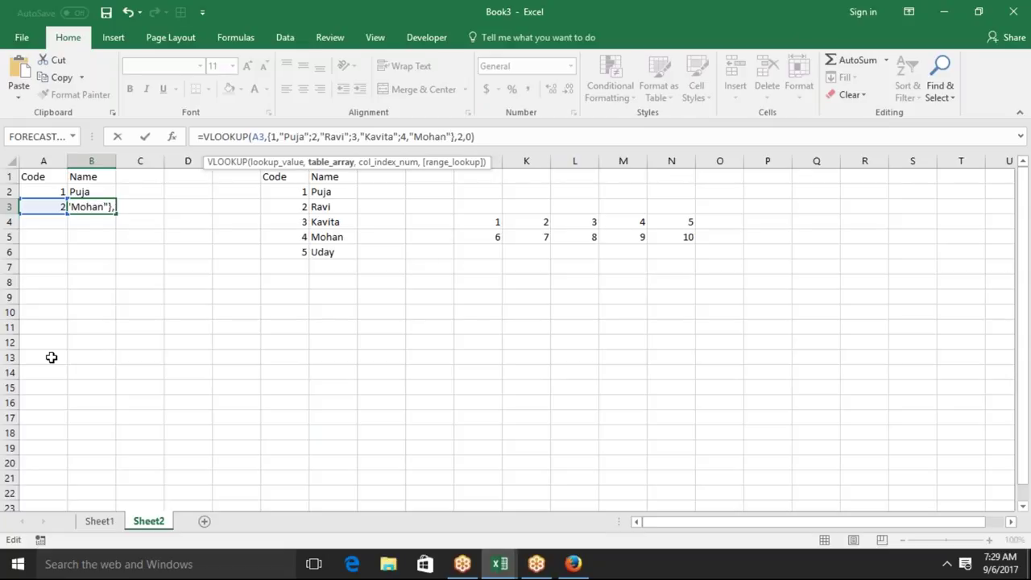
key(Return)
key(Up)
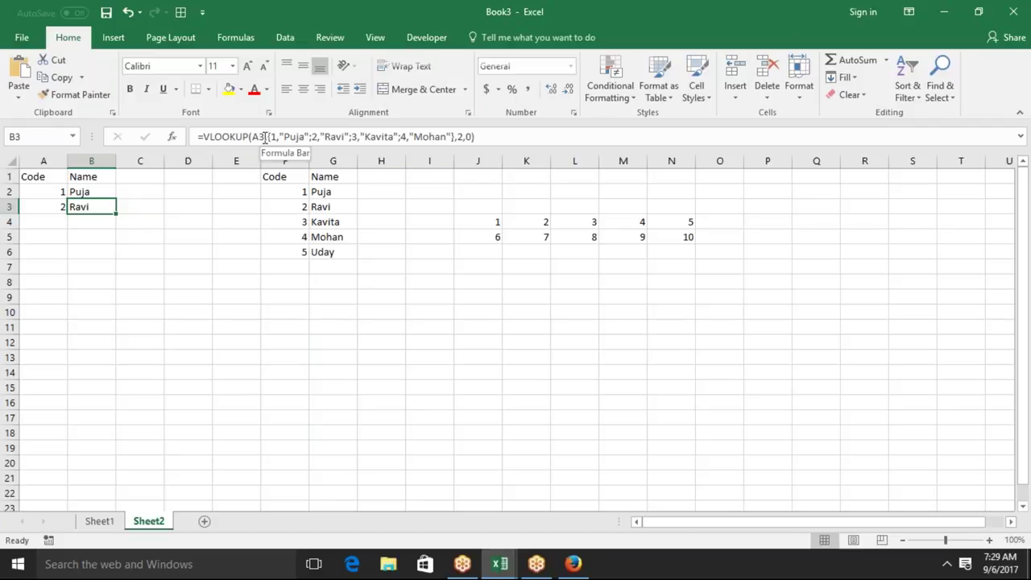
Select the array constant text in B3's formula to copy it
drag(269, 137, 452, 137)
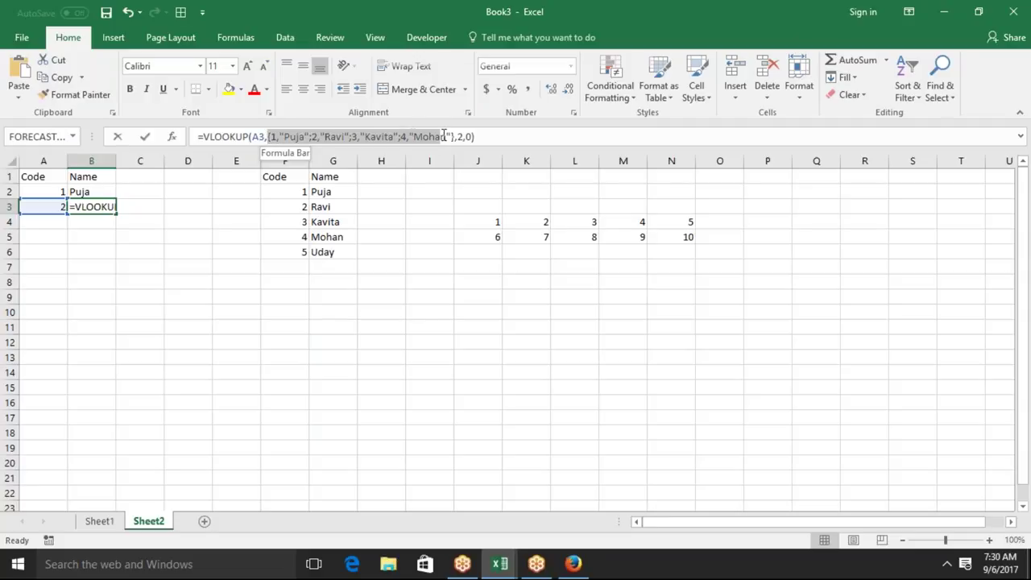
drag(453, 137, 455, 136)
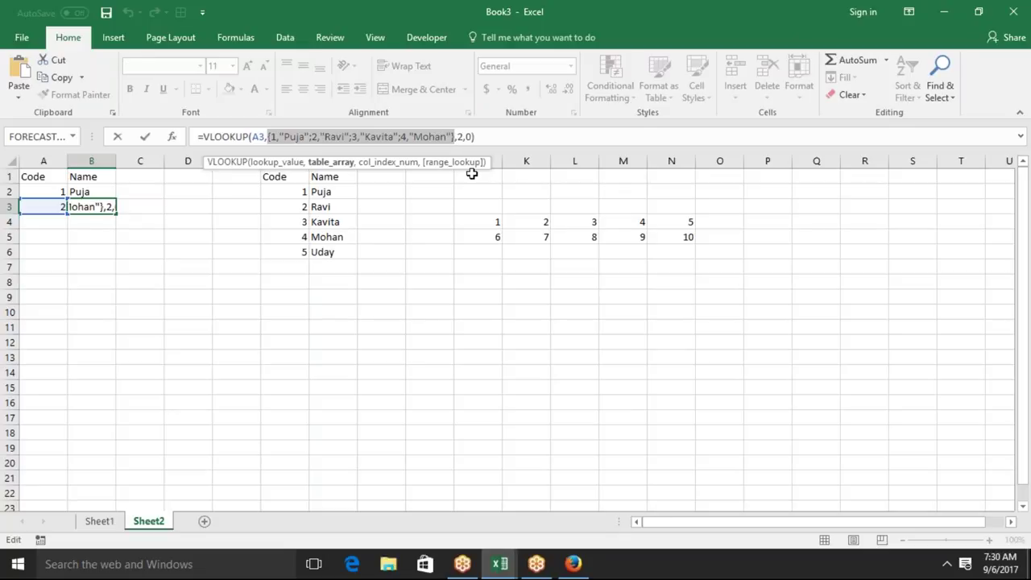
key(Escape)
click(97, 223)
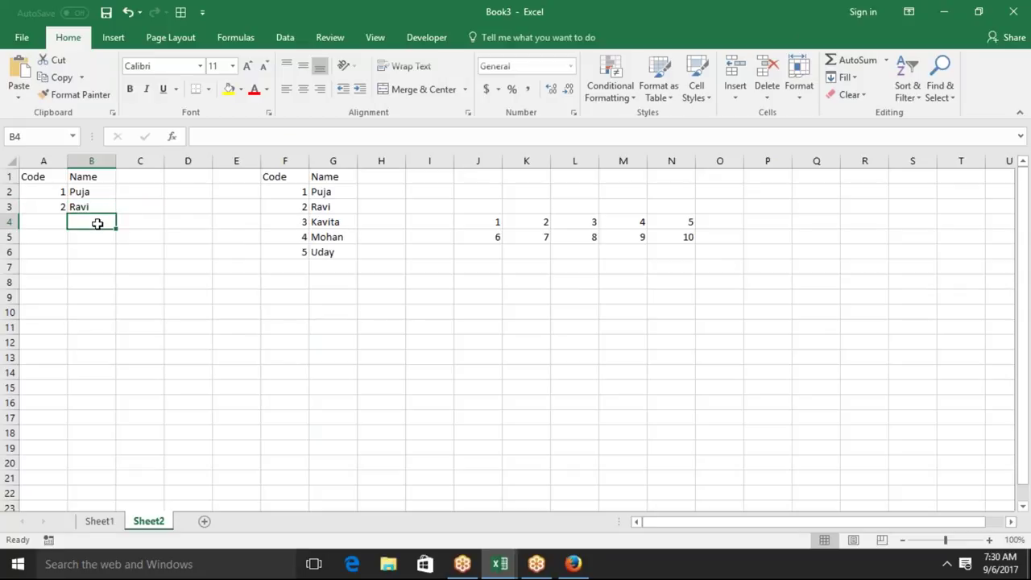
Define the name Data referring to the pasted code/name array constant
click(228, 40)
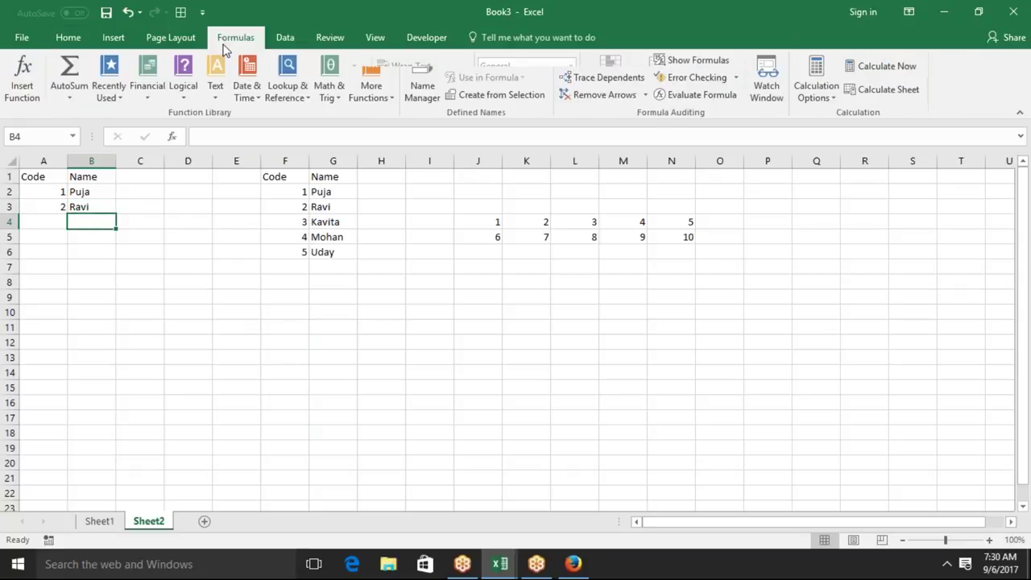
click(481, 59)
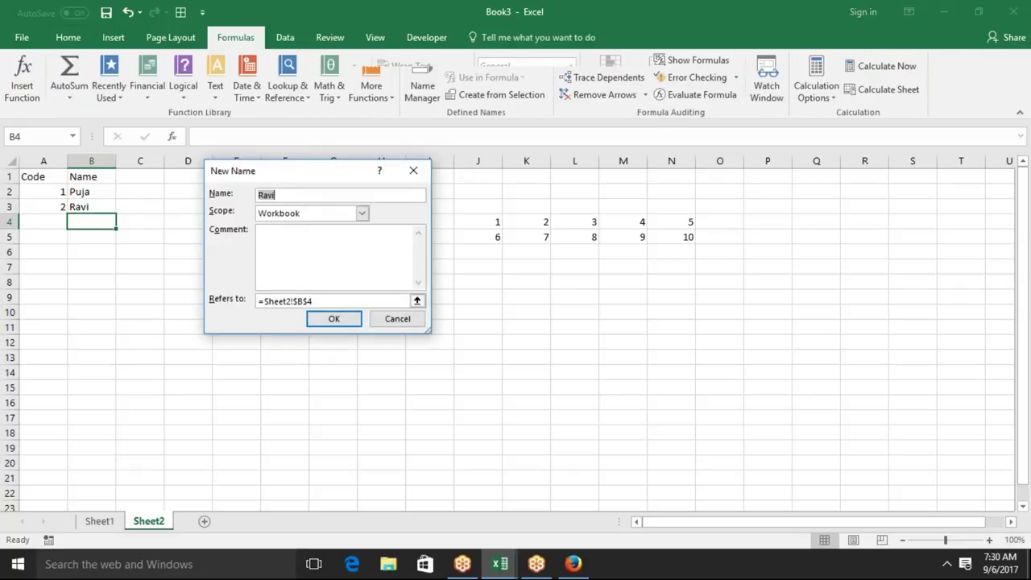
text(Data)
click(318, 300)
key(BackSpace)
key(BackSpace)
key(BackSpace)
key(BackSpace)
key(BackSpace)
key(BackSpace)
key(BackSpace)
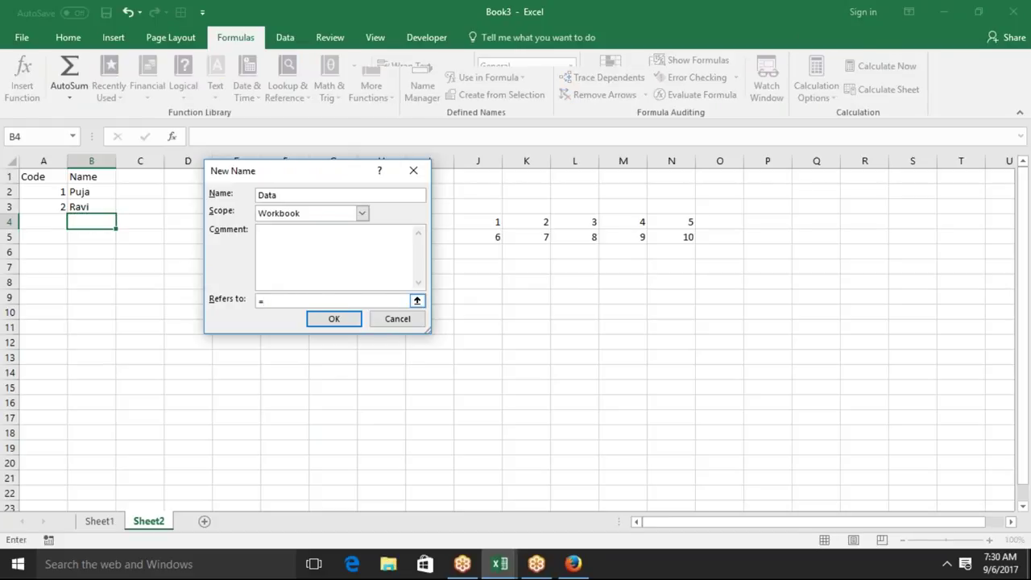
key(ctrl+v)
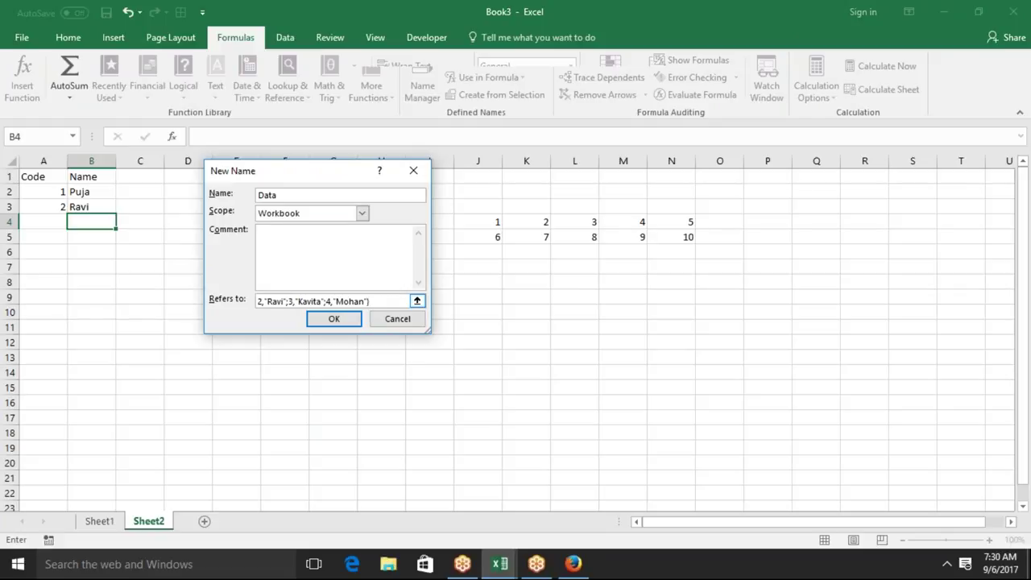
click(326, 318)
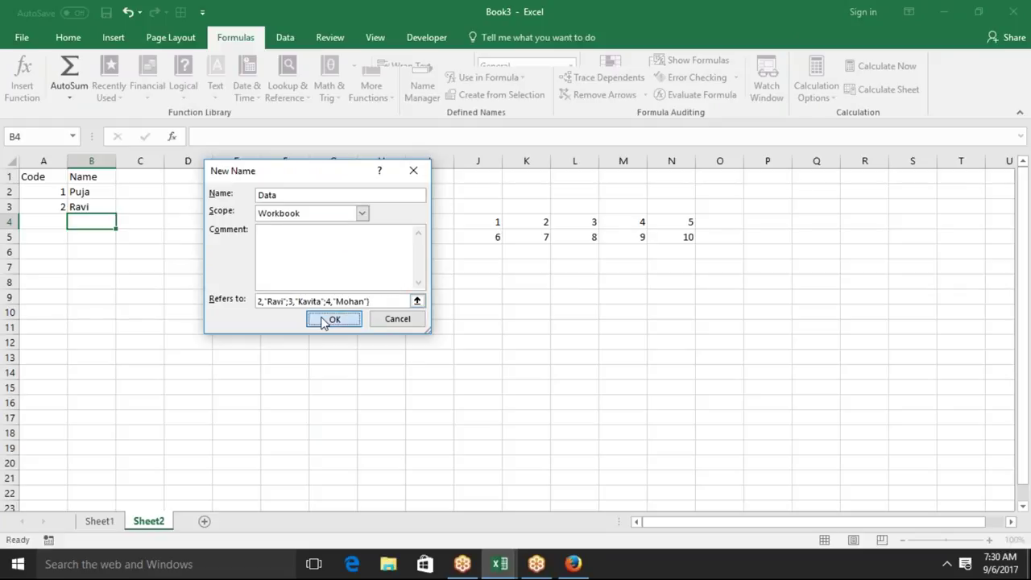
click(54, 228)
Enter code 3 in A4 and =VLOOKUP(A4,Data,2,0) in B4
text(3)
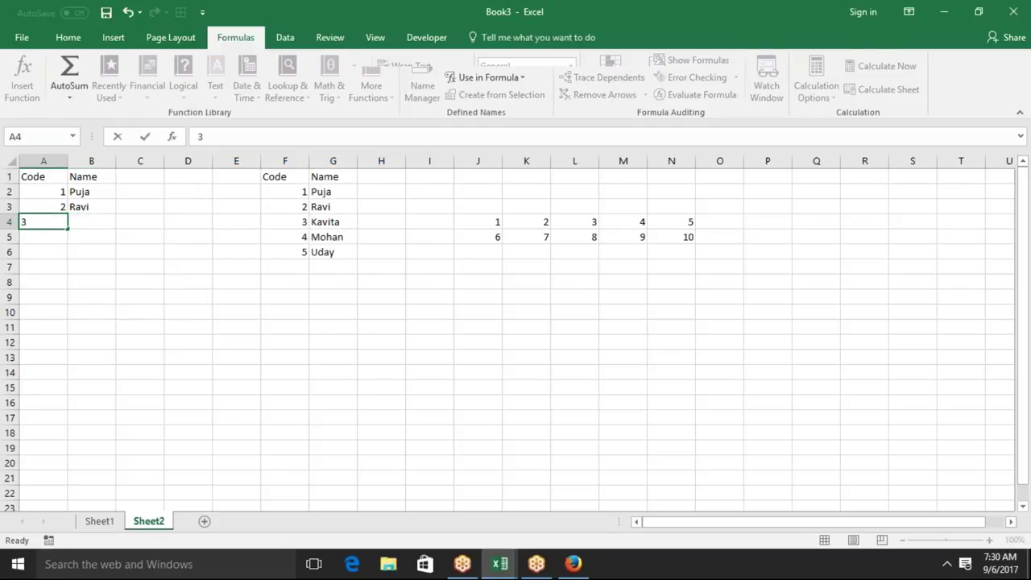
key(Tab)
text(=)
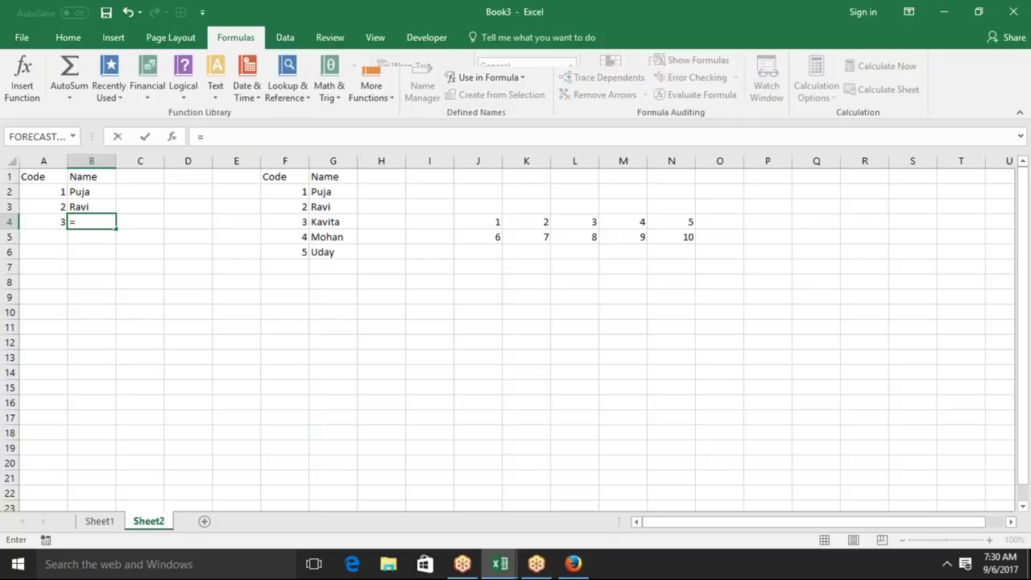
text(vl)
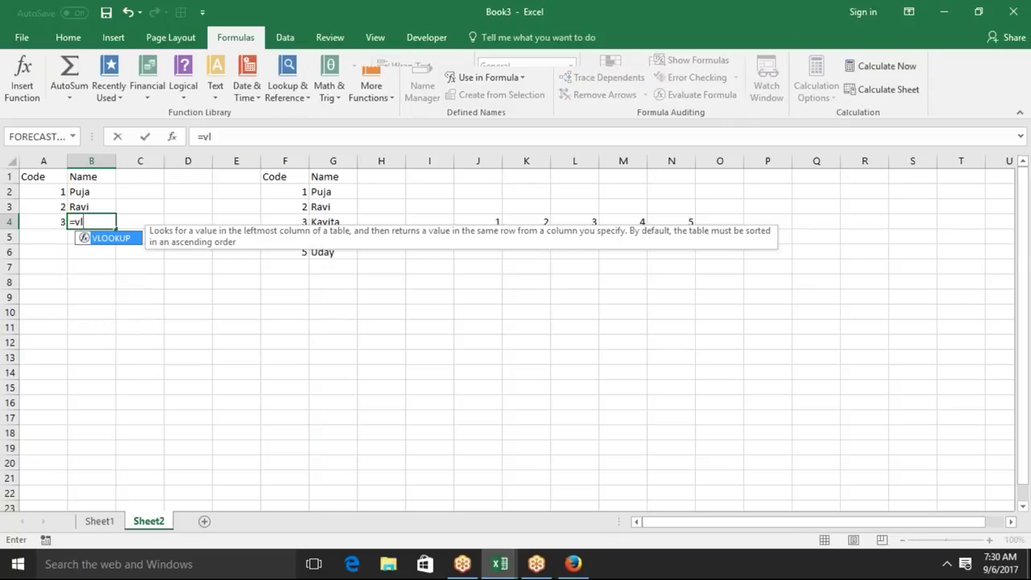
key(Tab)
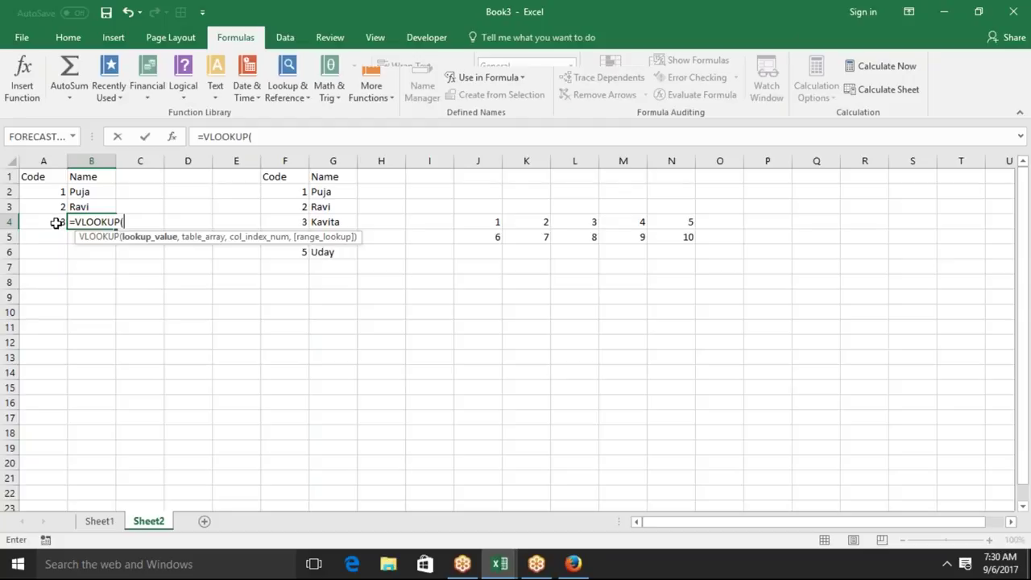
click(56, 223)
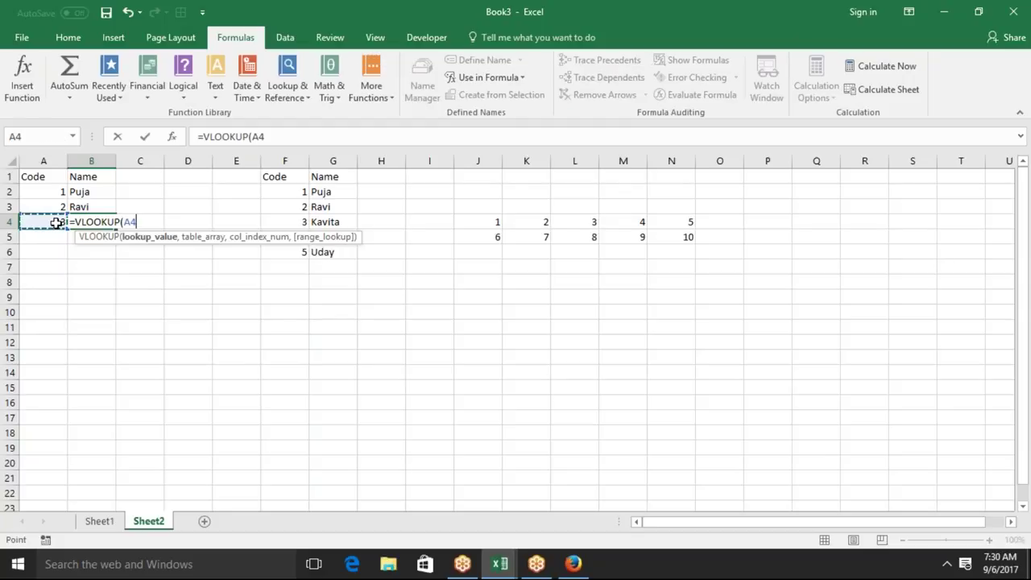
text(,)
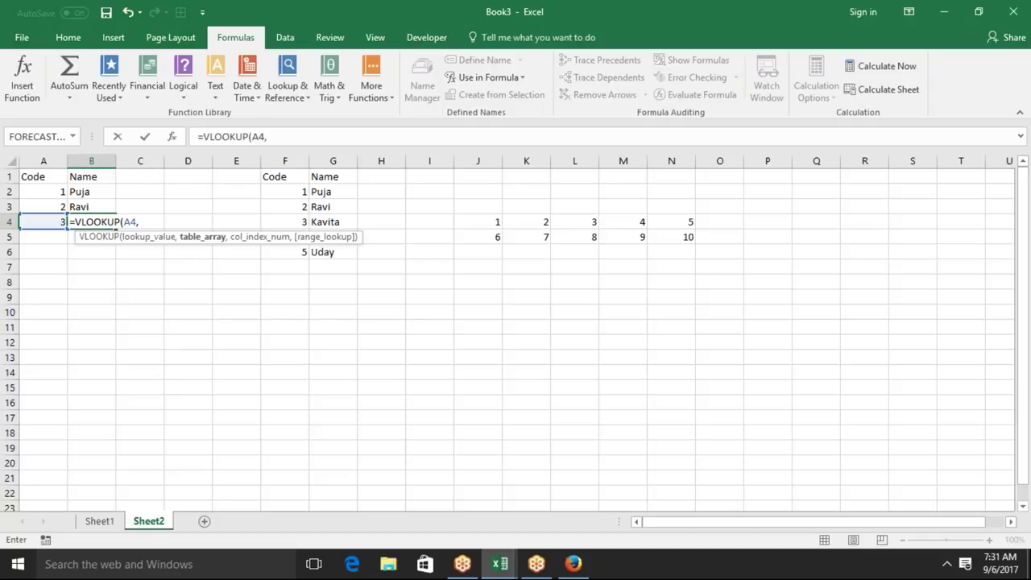
text(Data,2,0)
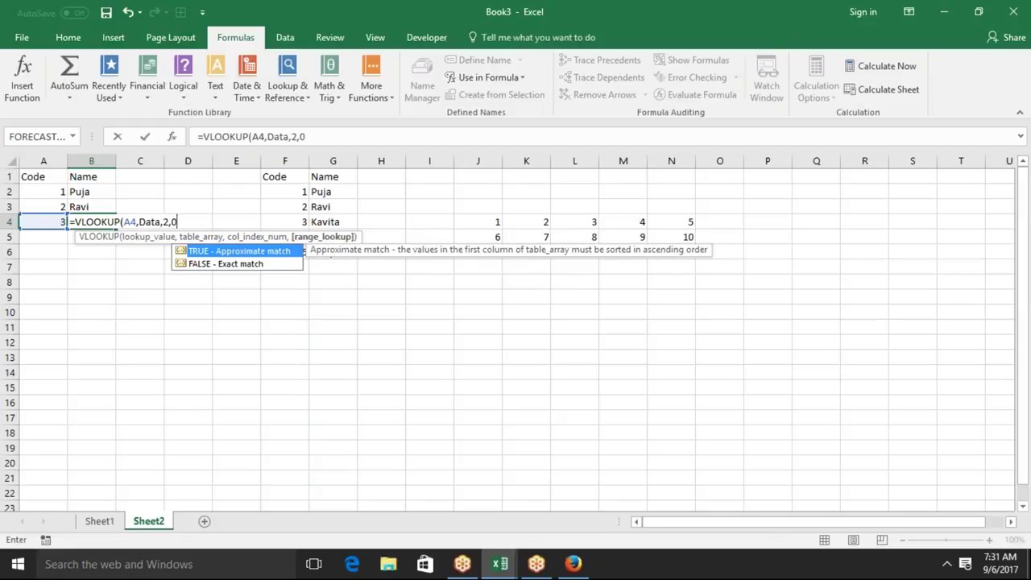
key(ctrl+Return)
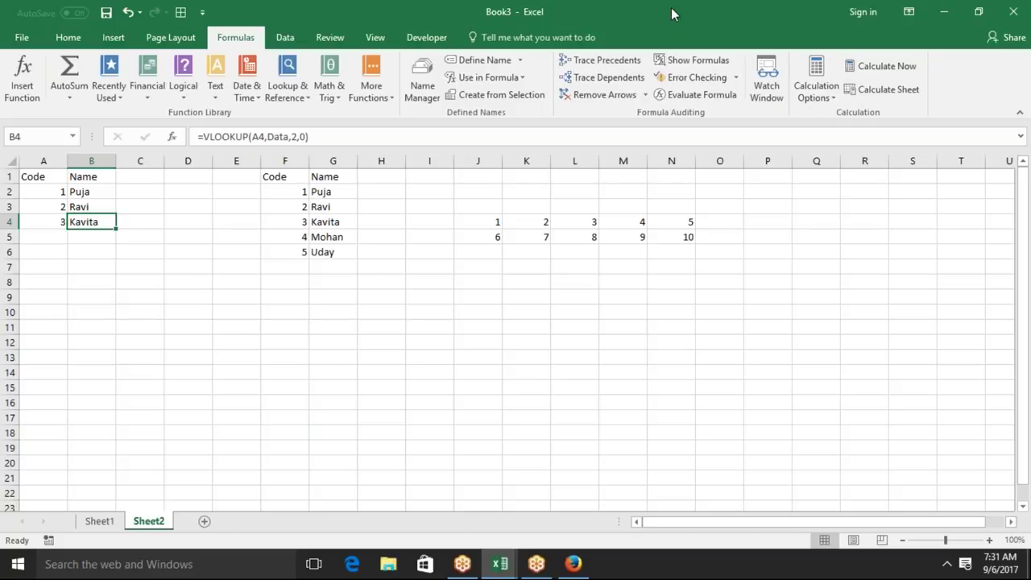
Review the Data name's array constant in Name Manager, then close it
click(439, 201)
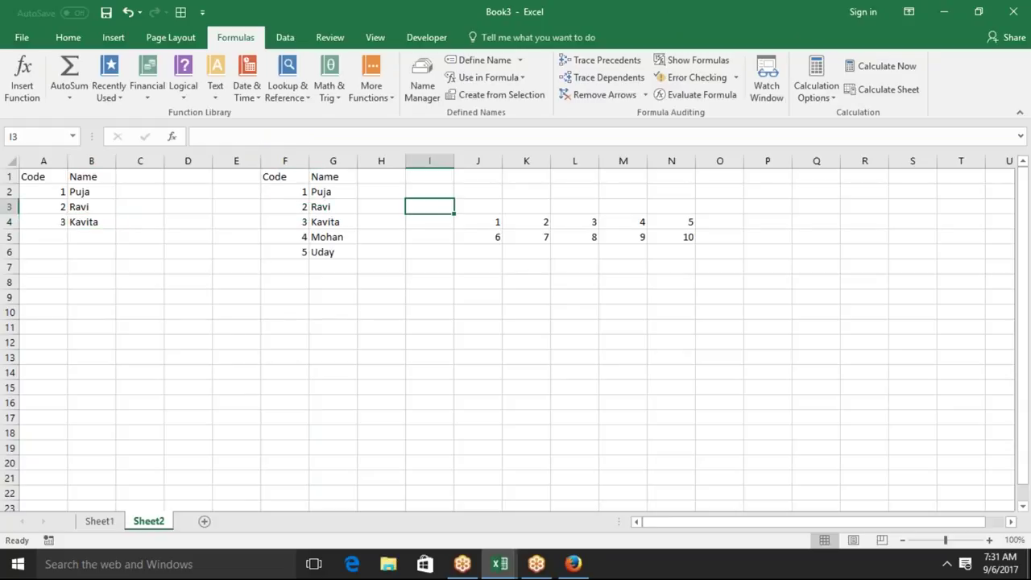
click(425, 95)
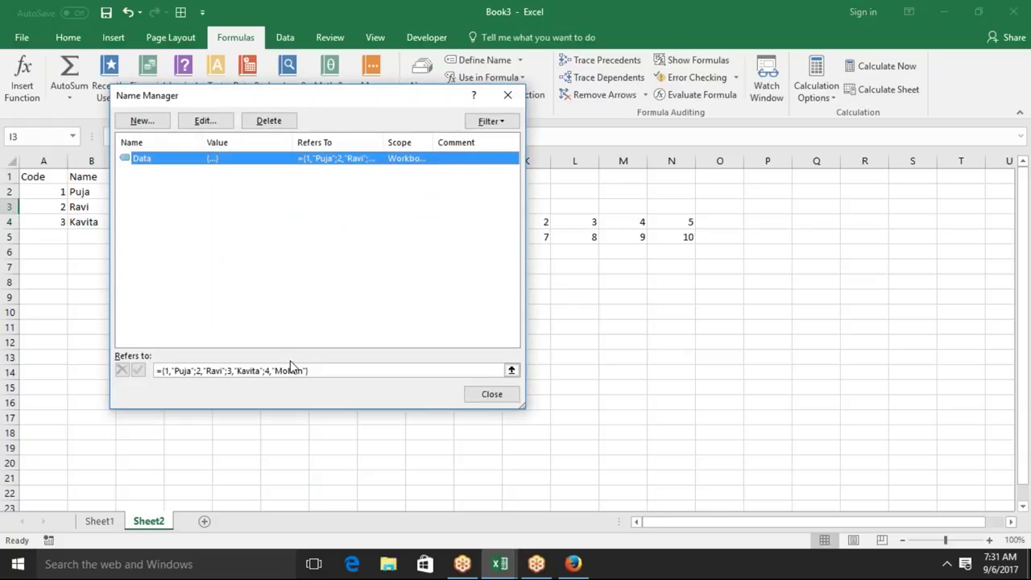
drag(315, 370, 173, 370)
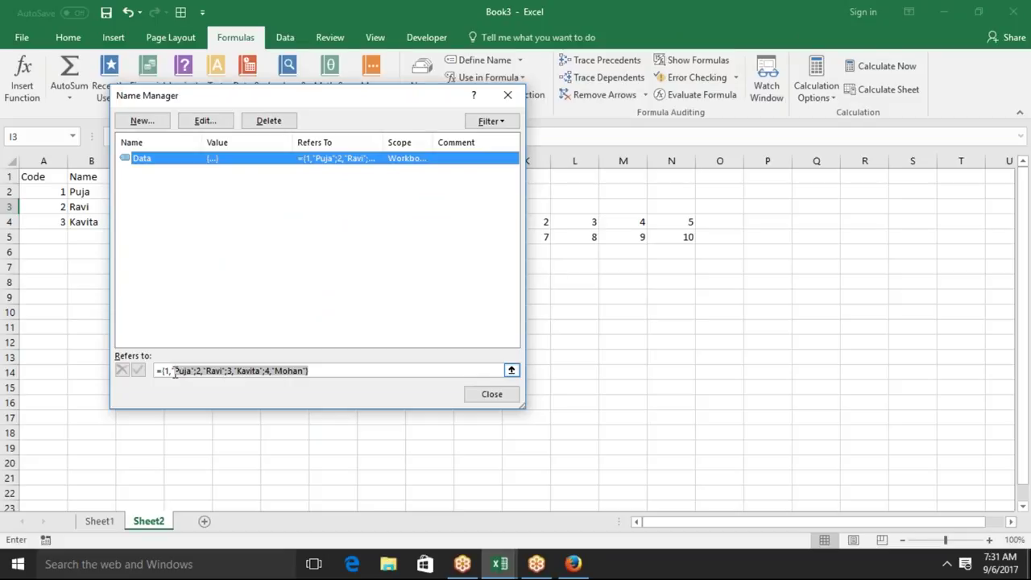
click(507, 95)
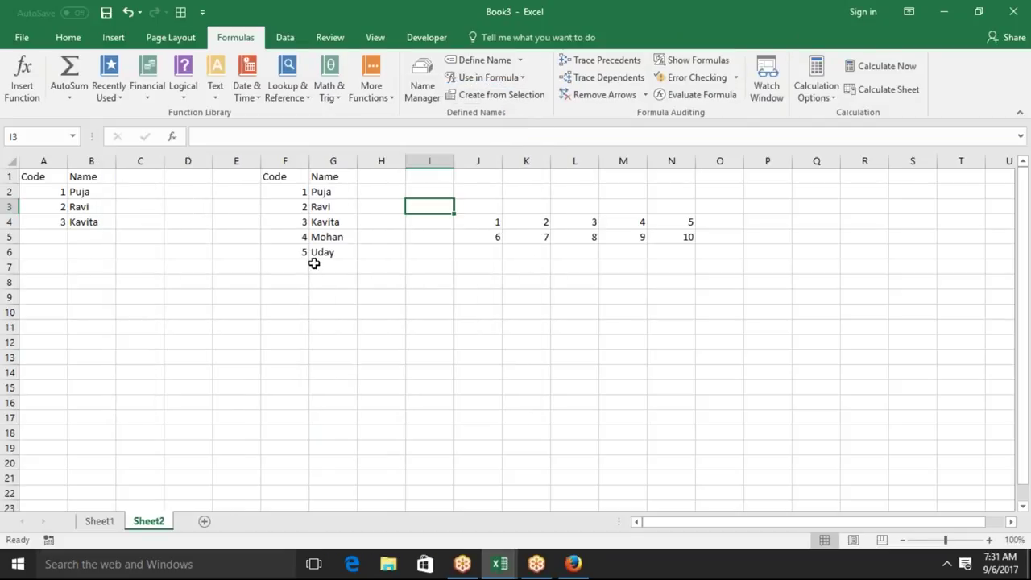
On a new Sheet3, add a Code header and fill codes 1 to 52 in column A
click(205, 521)
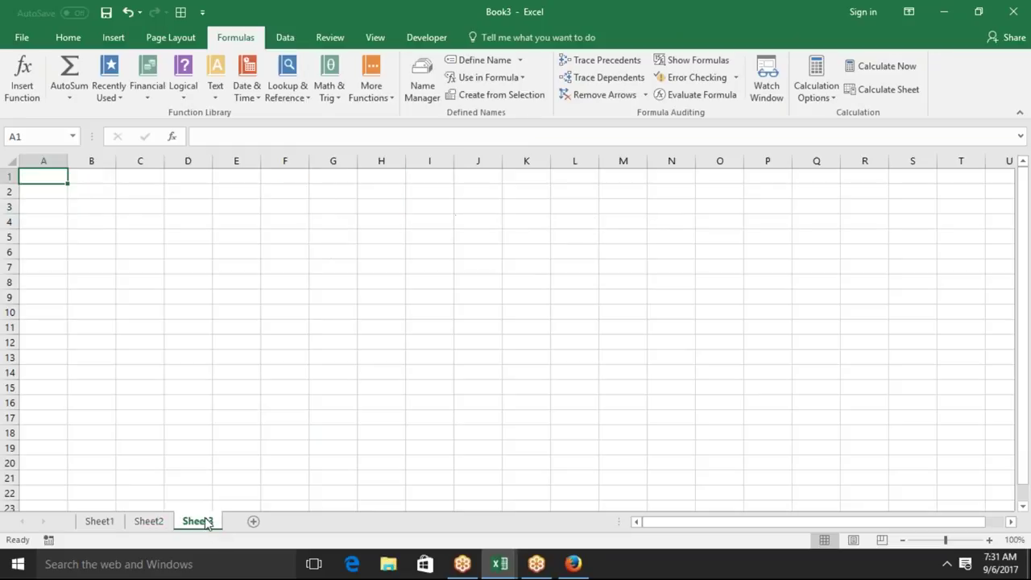
text(Code)
key(Return)
text(1)
key(Return)
text(2)
key(ctrl+Return)
key(Up)
key(shift+Down)
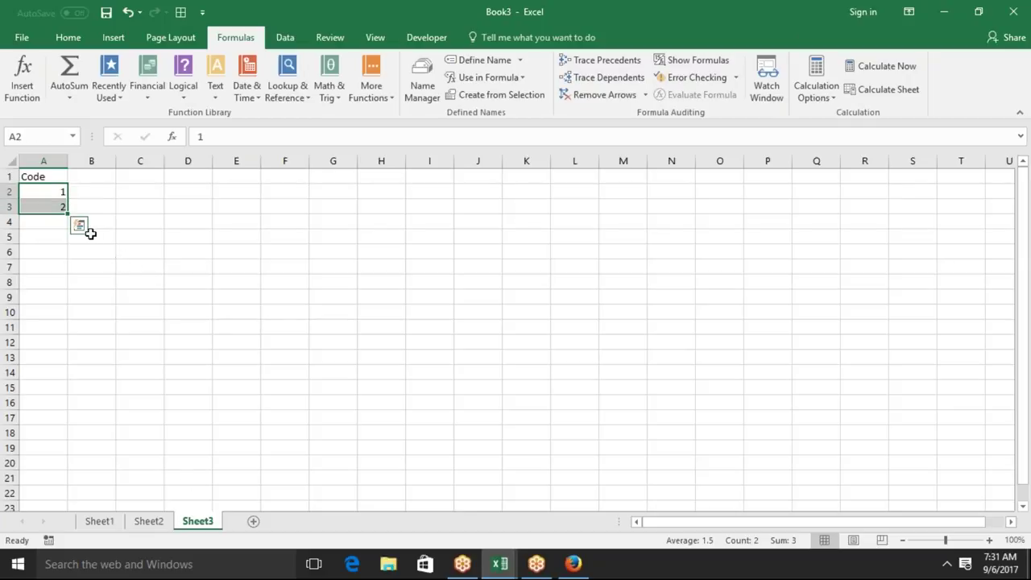
drag(68, 213, 73, 483)
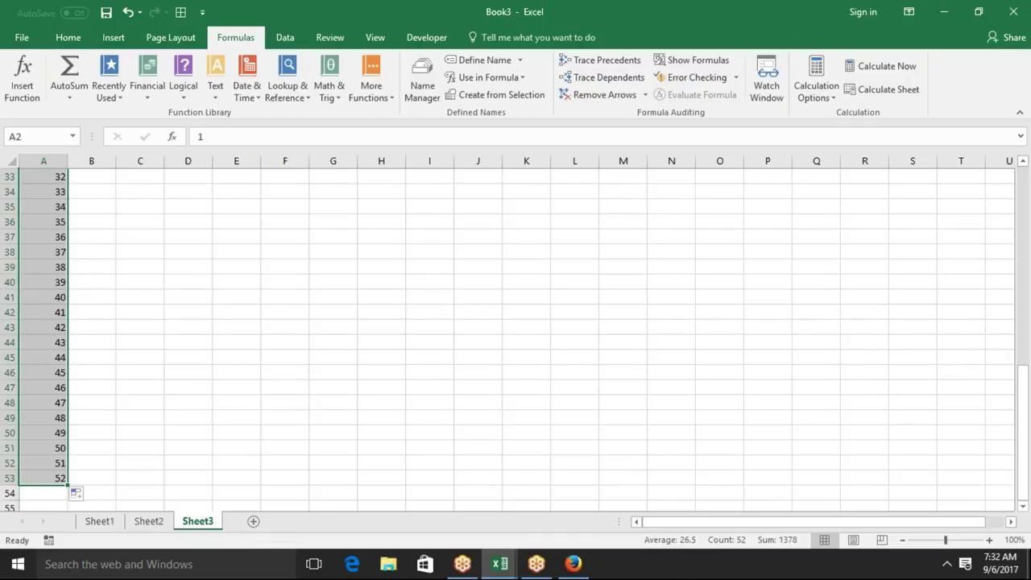
Add a Name header in B1 and fill names from Puja down beside all 52 codes
key(ctrl+Home)
key(Right)
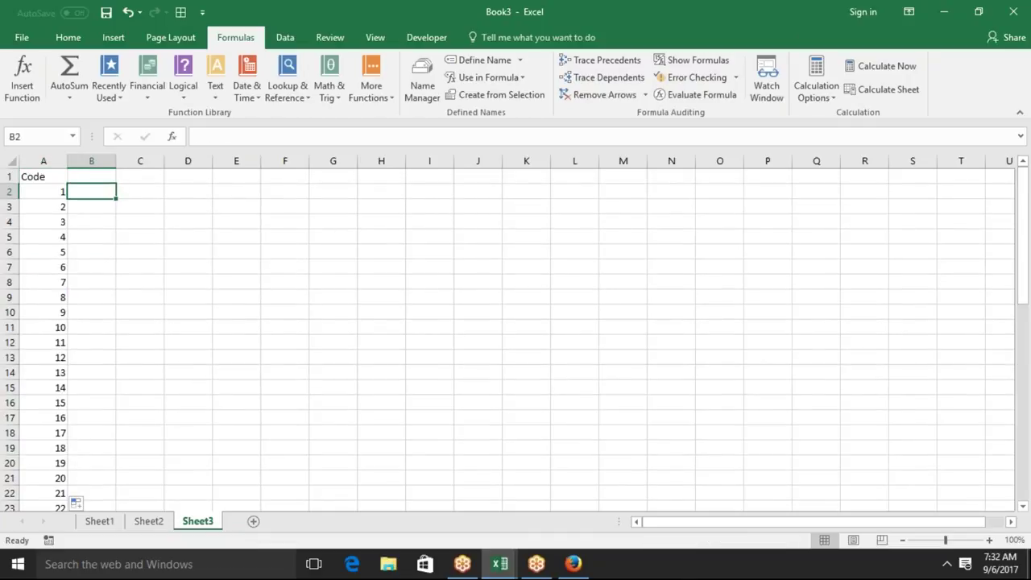
text(Name)
key(Return)
text(Puja)
key(Return)
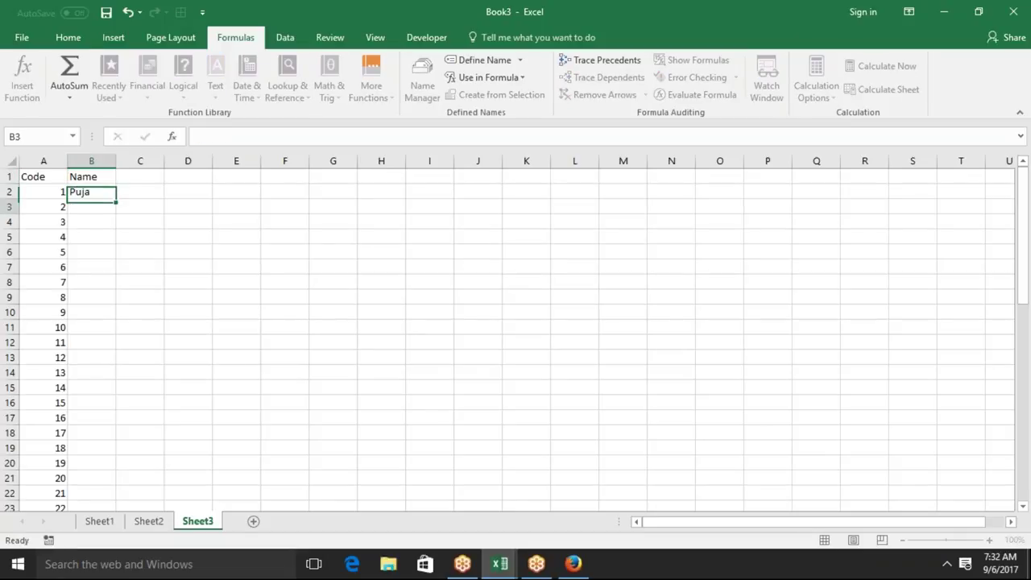
click(107, 192)
double_click(115, 198)
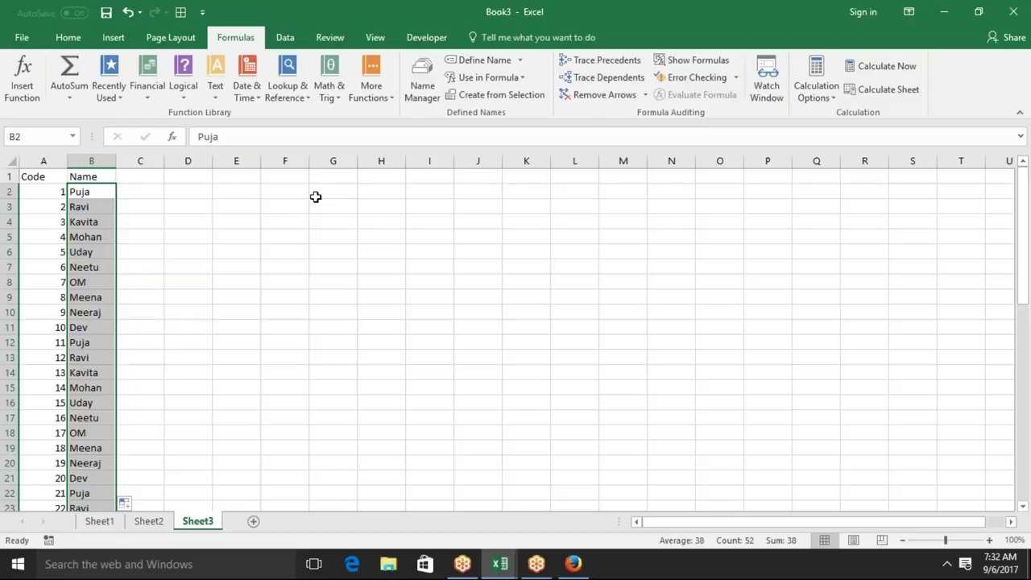
click(273, 207)
click(65, 190)
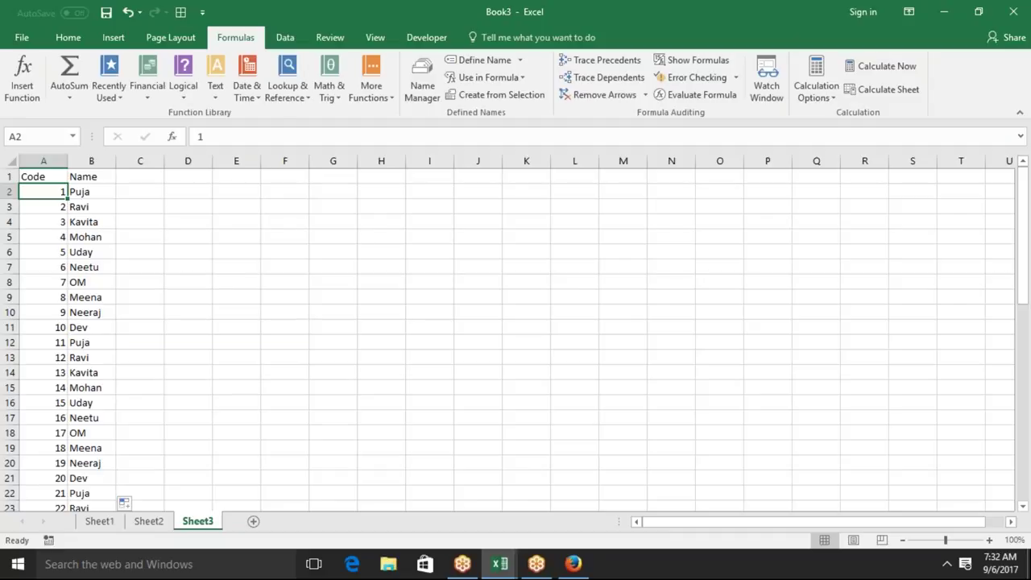
click(184, 211)
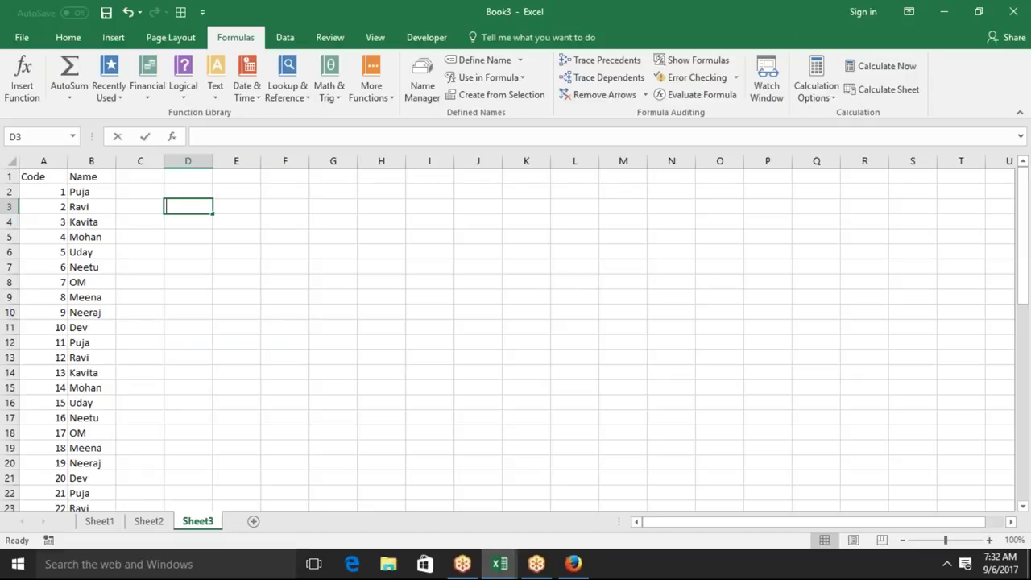
Select and copy the code and name list A2:B53
key(Escape)
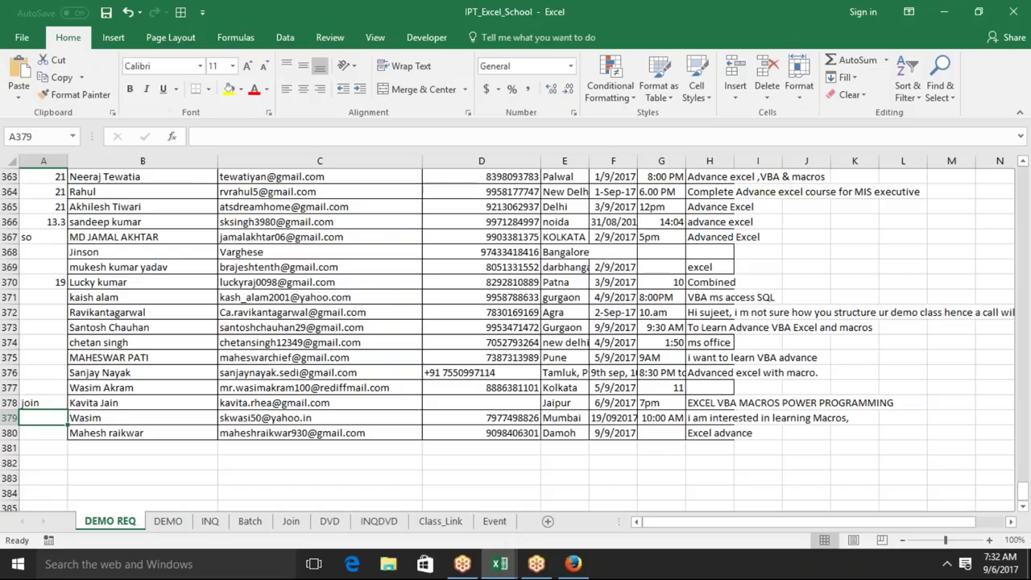
key(Left)
key(Left)
key(ctrl+Home)
key(Down)
key(shift+Right)
key(ctrl+shift+Down)
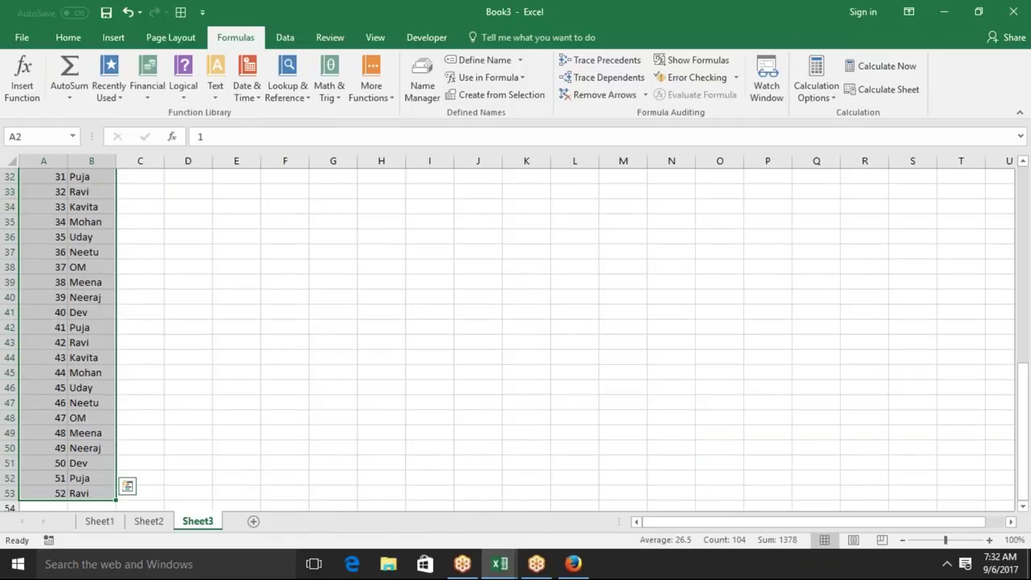
key(ctrl+c)
Launch Word 2016 from a Windows search for "wor"
key(super)
text(wor)
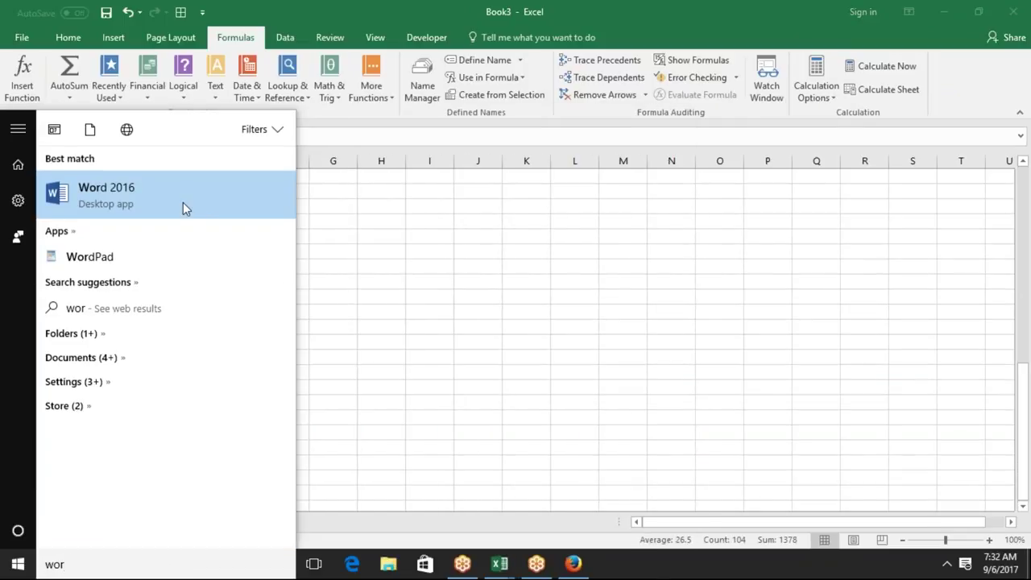
click(182, 202)
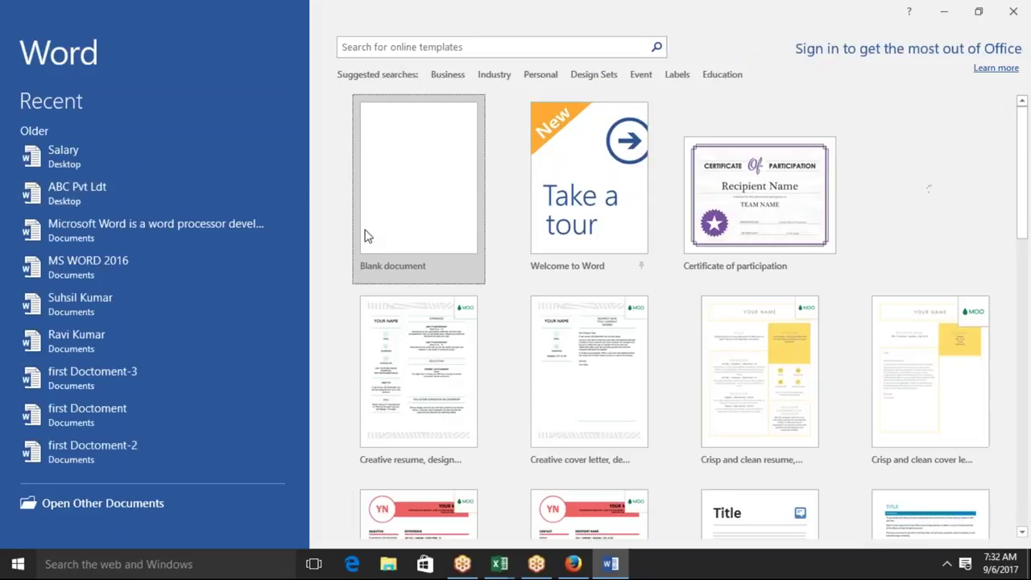
Paste the Excel code and name list into a new blank Word document as Unformatted Unicode Text
click(366, 236)
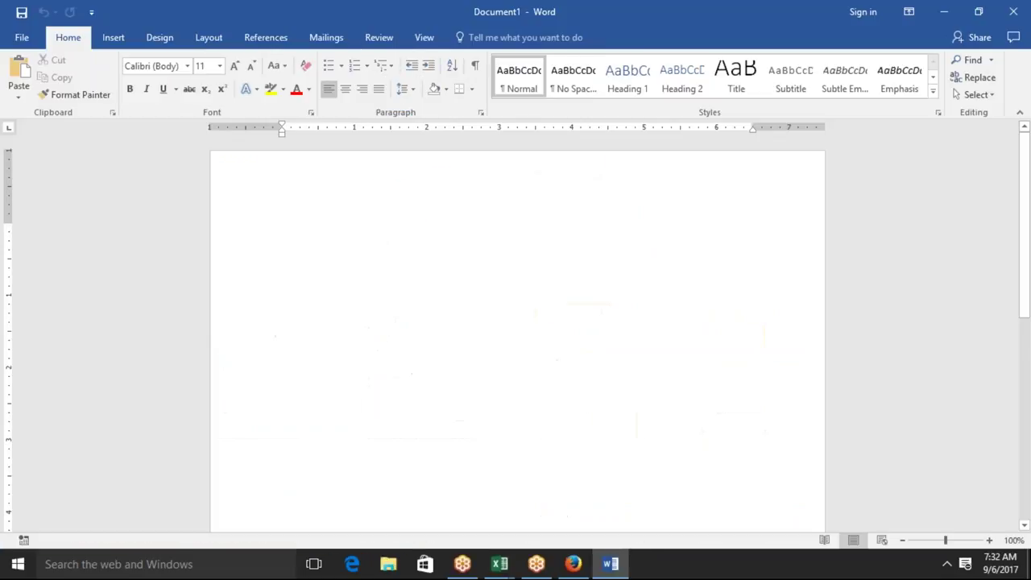
click(20, 96)
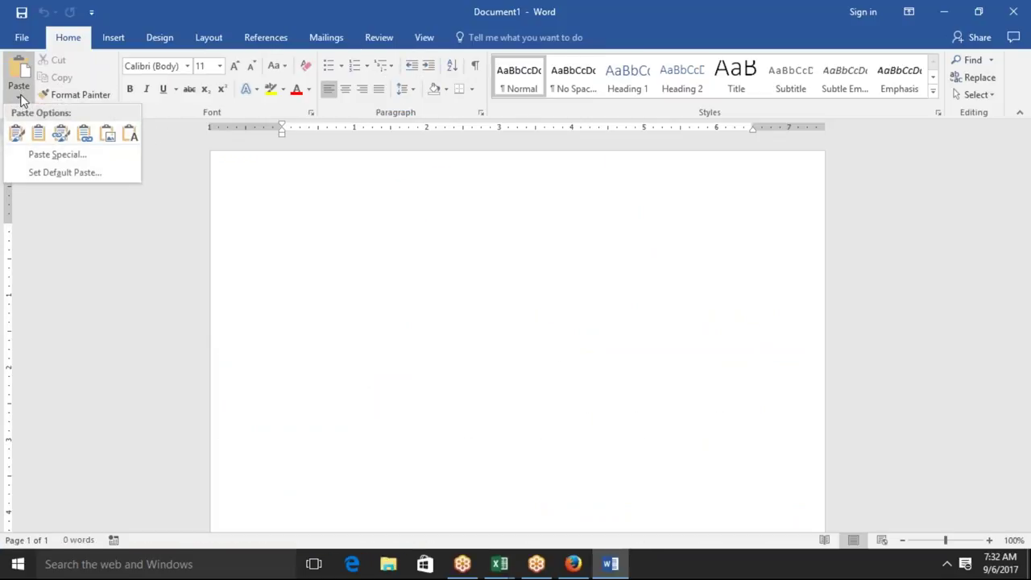
click(56, 154)
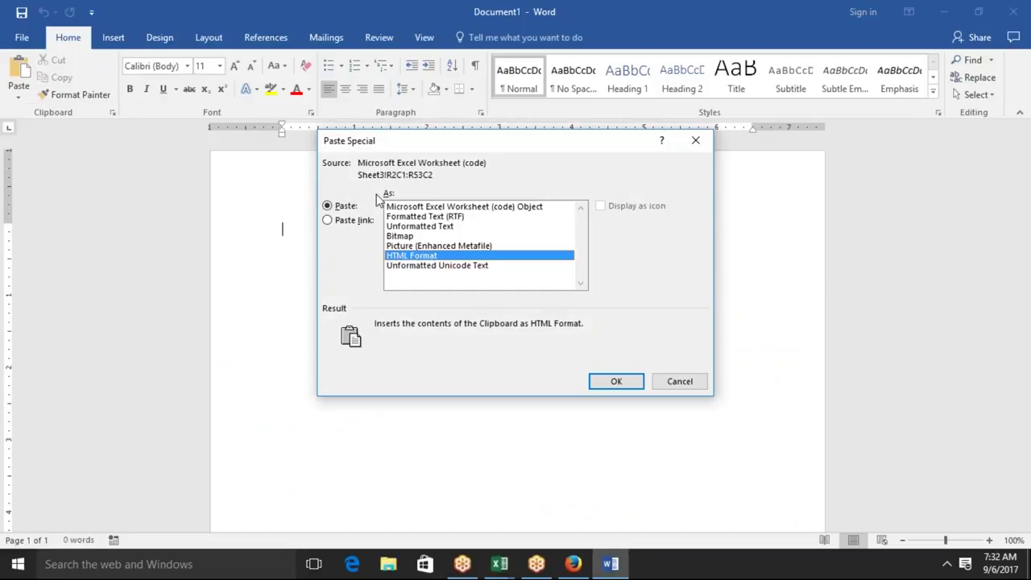
click(463, 267)
click(617, 381)
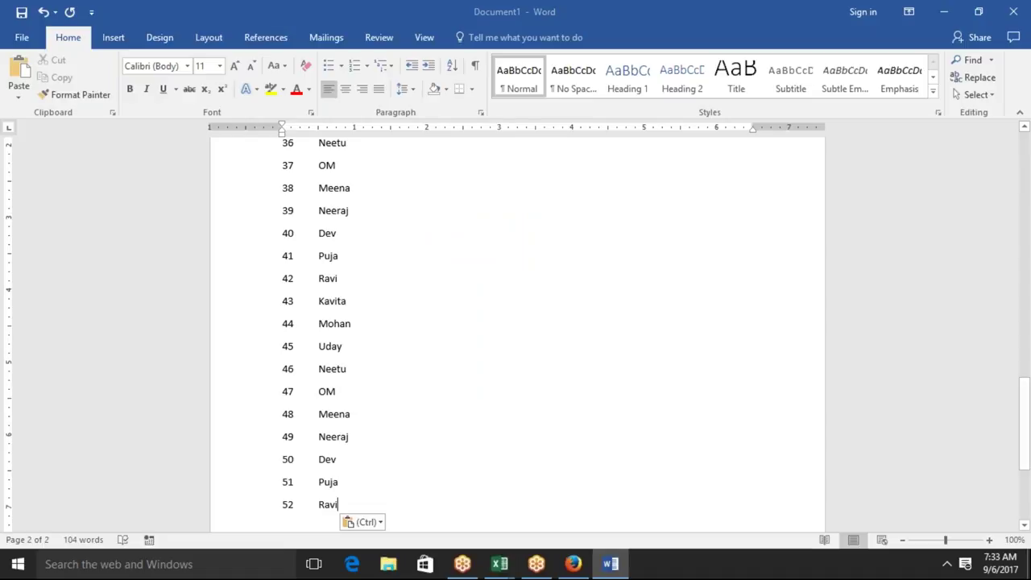
Select all the pasted list, then select the tab gap between 1 and Puja
key(ctrl+a)
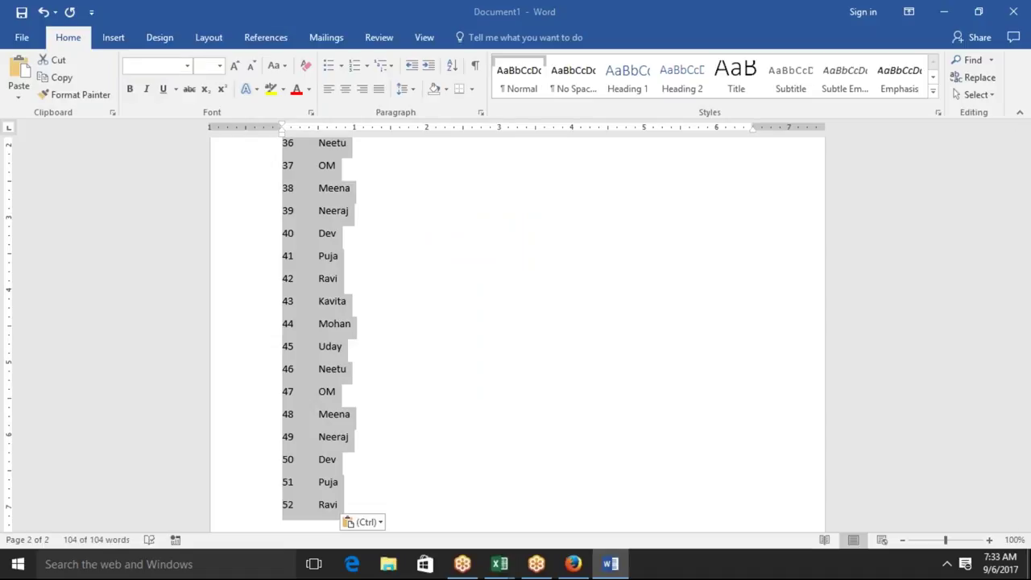
click(827, 346)
drag(1025, 404, 1024, 161)
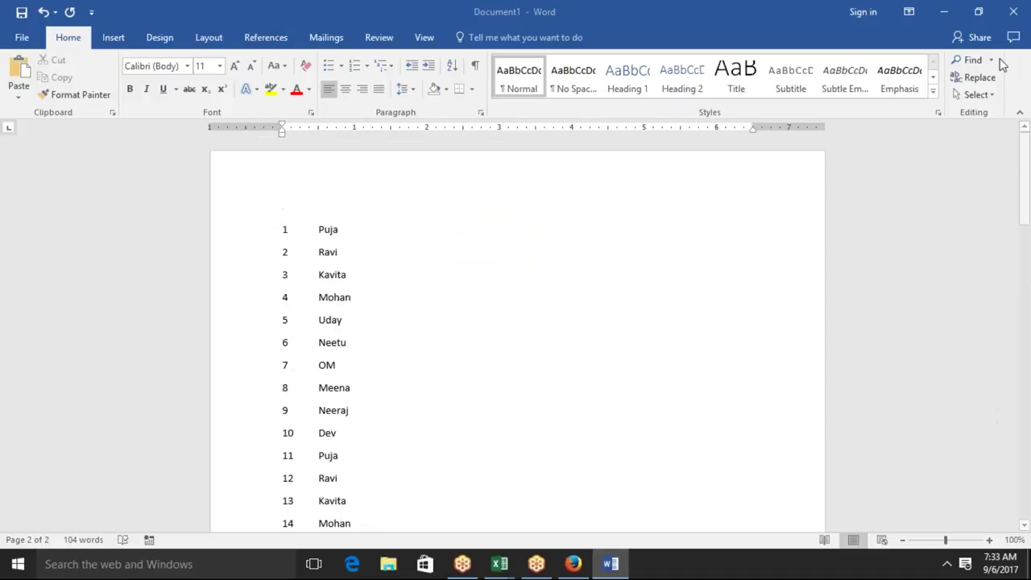
click(293, 226)
drag(299, 229, 310, 229)
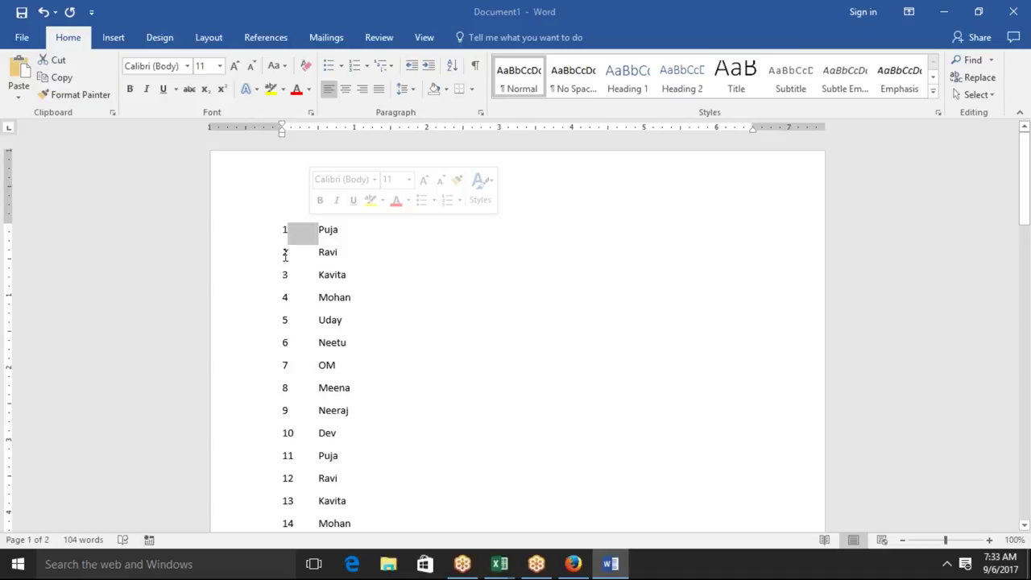
Replace every tab character (^t) in the list with a comma
key(ctrl+a)
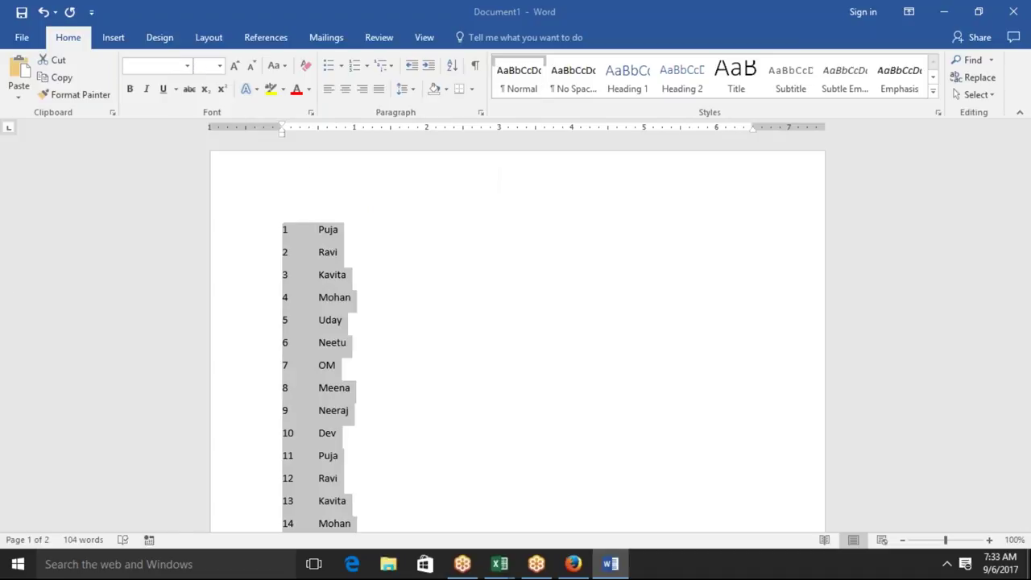
key(ctrl+h)
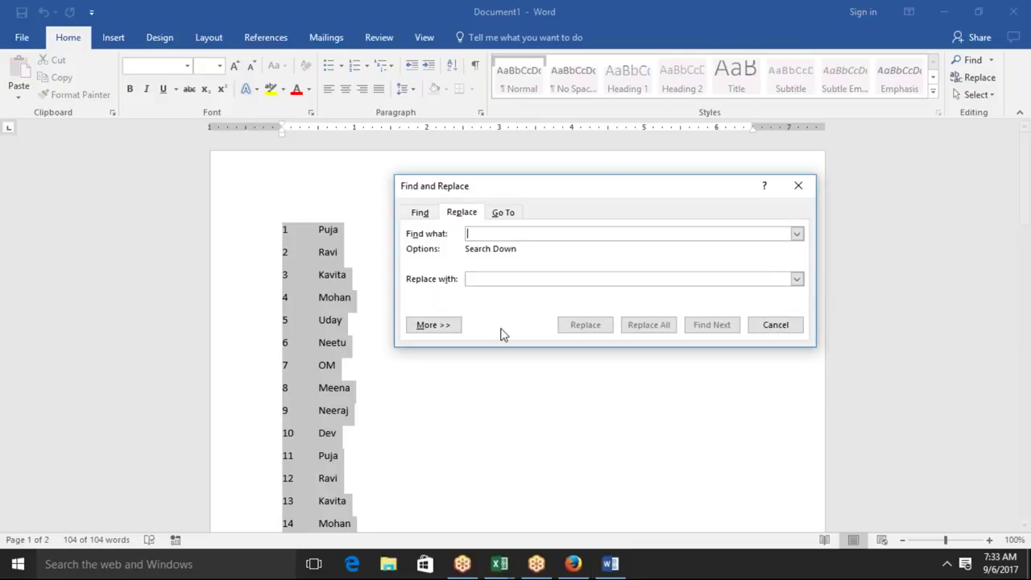
click(447, 326)
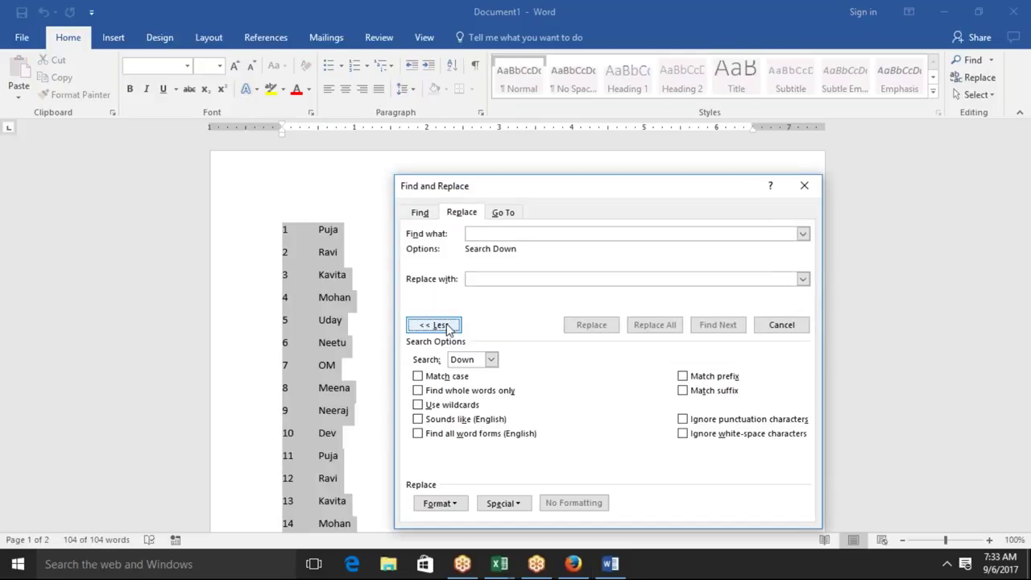
click(516, 502)
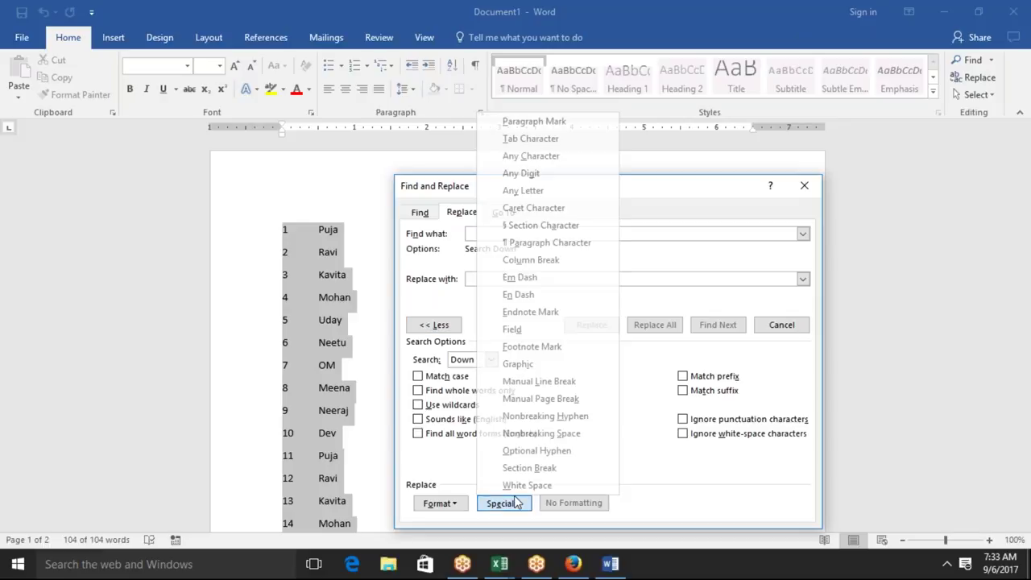
click(541, 138)
click(492, 280)
text(,)
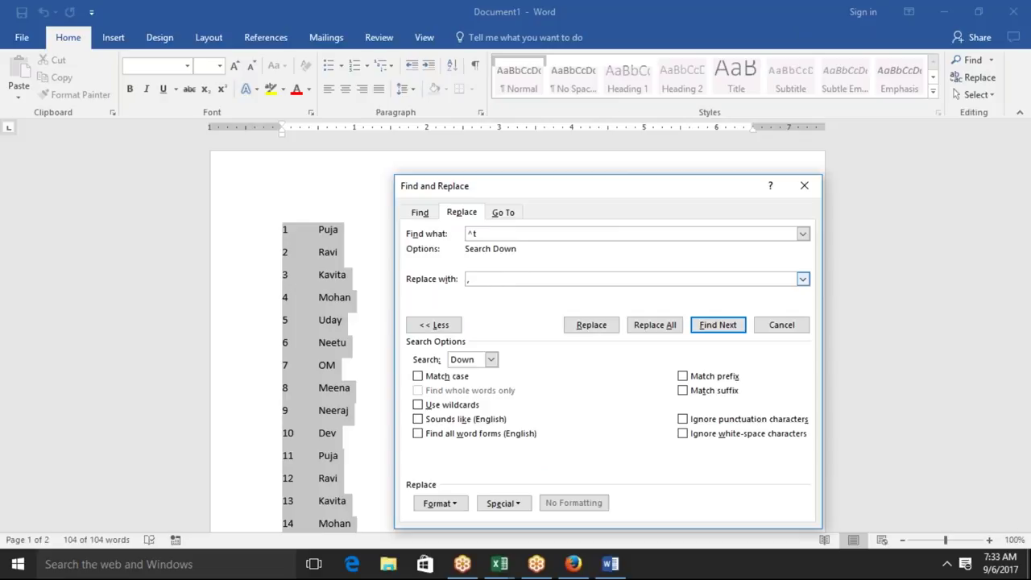
click(656, 328)
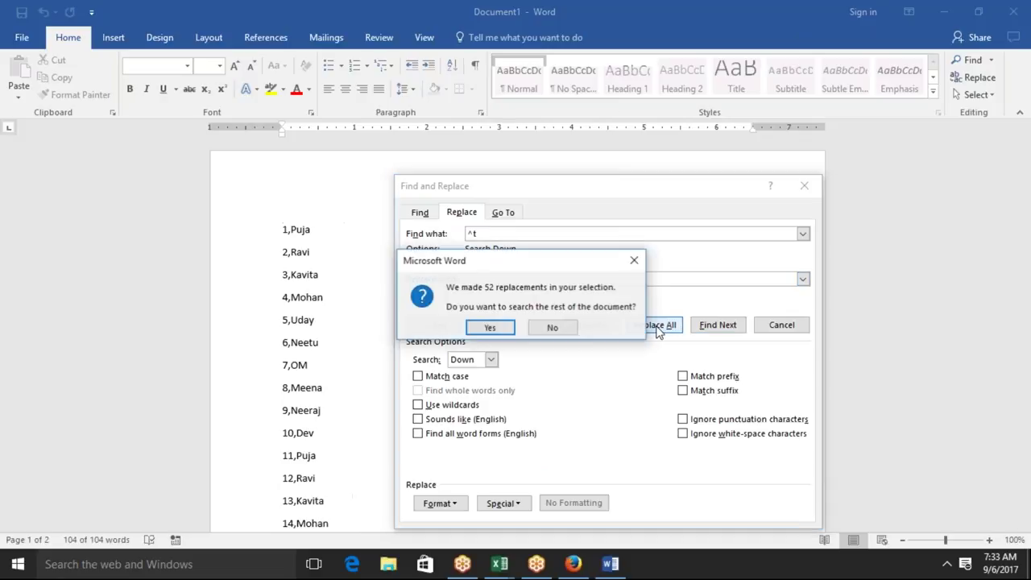
click(502, 327)
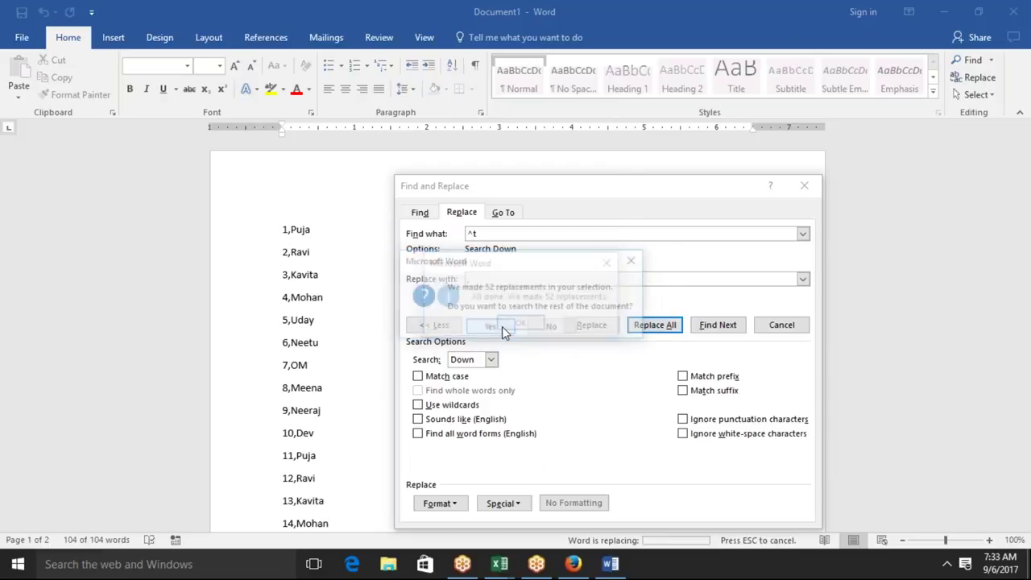
click(503, 326)
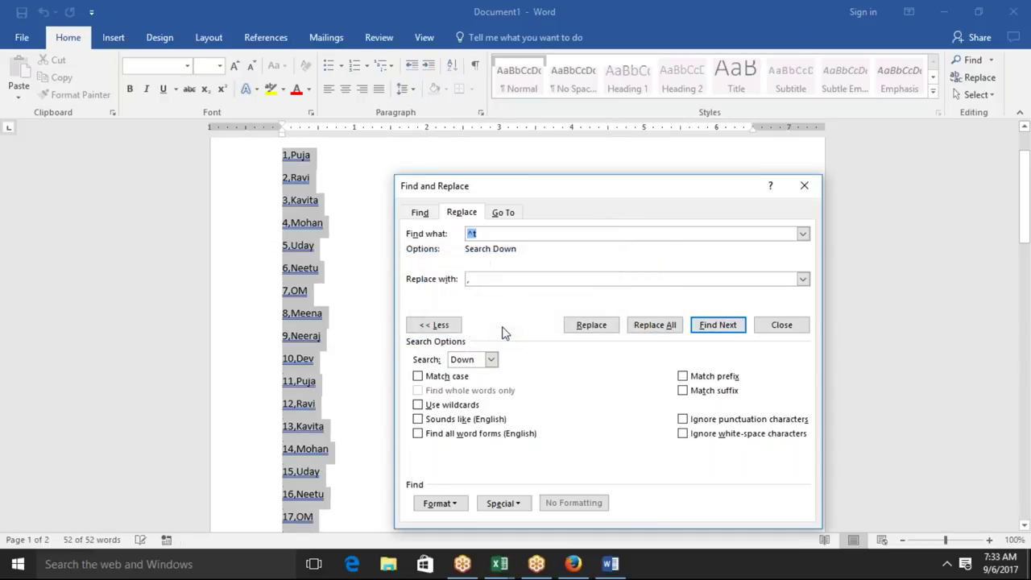
Replace every paragraph mark (^p) with a semicolon, then close Find and Replace
text(^p)
key(Tab)
key(BackSpace)
text(;)
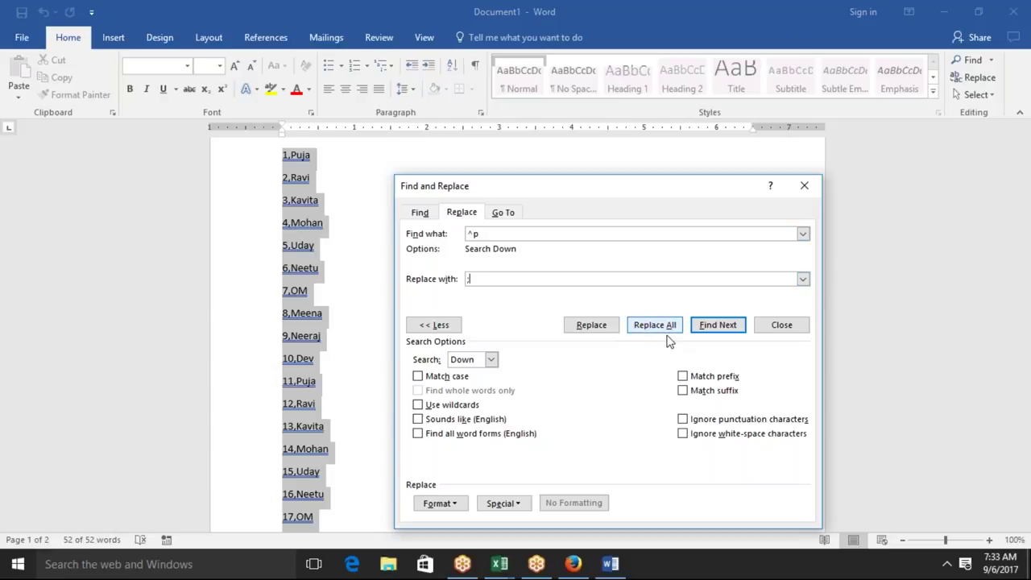
click(644, 326)
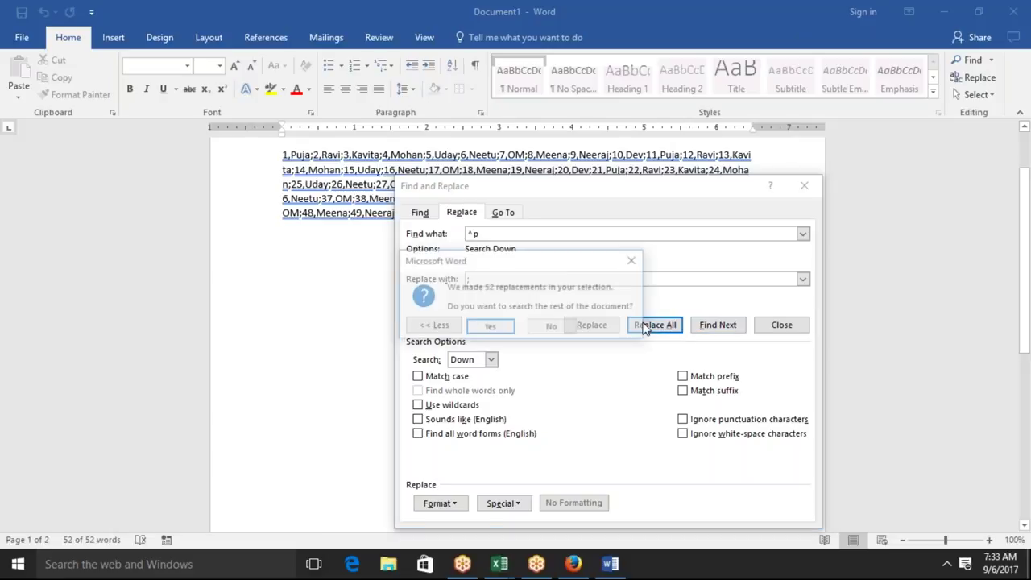
click(486, 326)
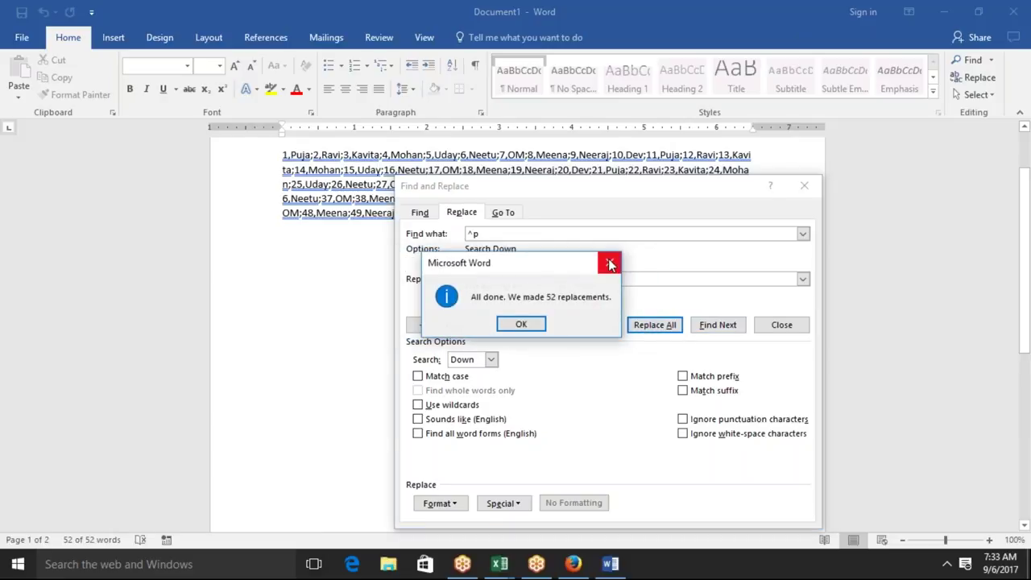
click(610, 261)
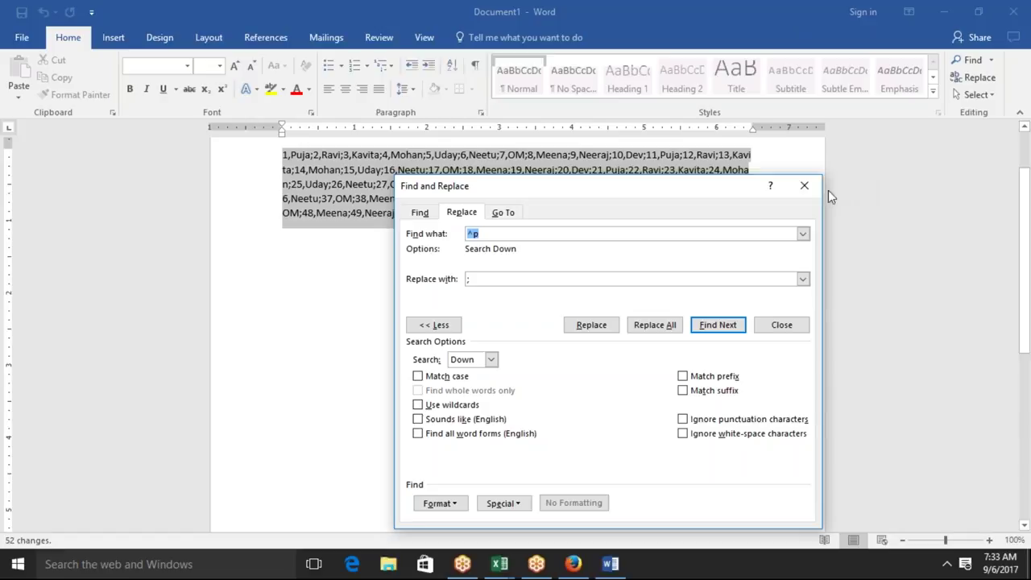
click(802, 187)
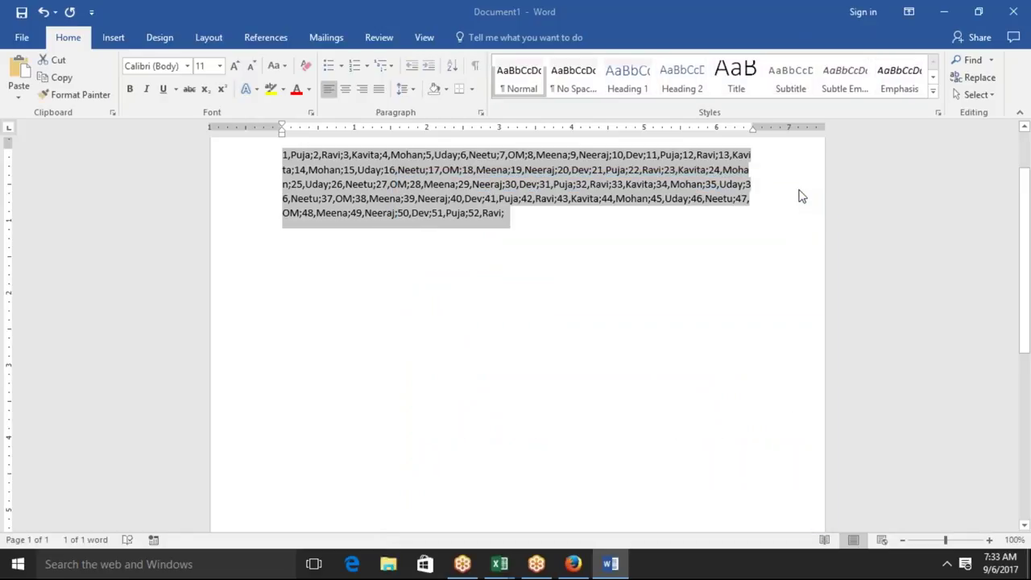
Switch to Excel Book3 and paste the semicolon-separated list into Sheet3's cell F3
click(500, 556)
click(712, 543)
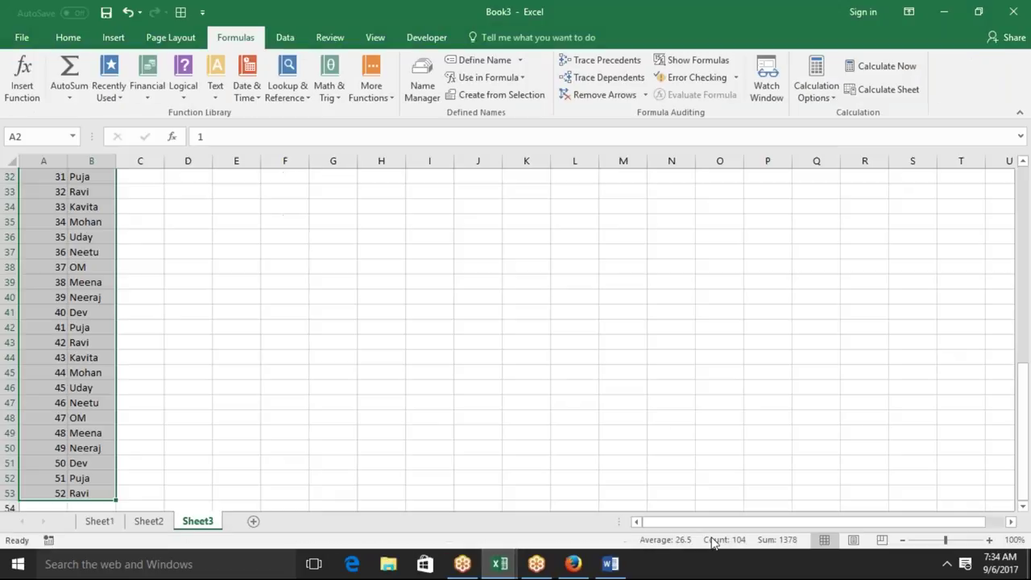
click(292, 221)
key(Up)
key(Up)
key(Up)
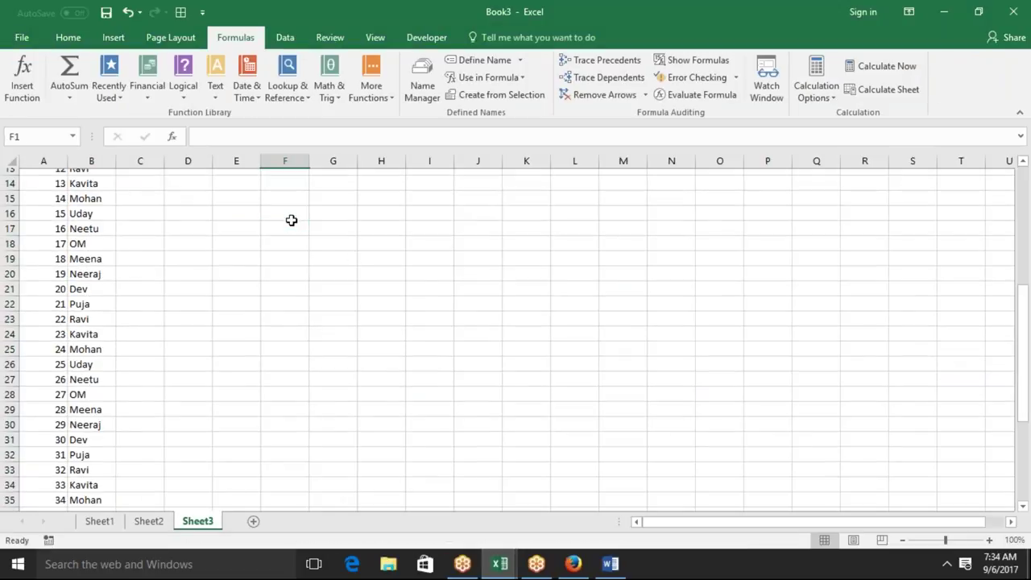
key(Down)
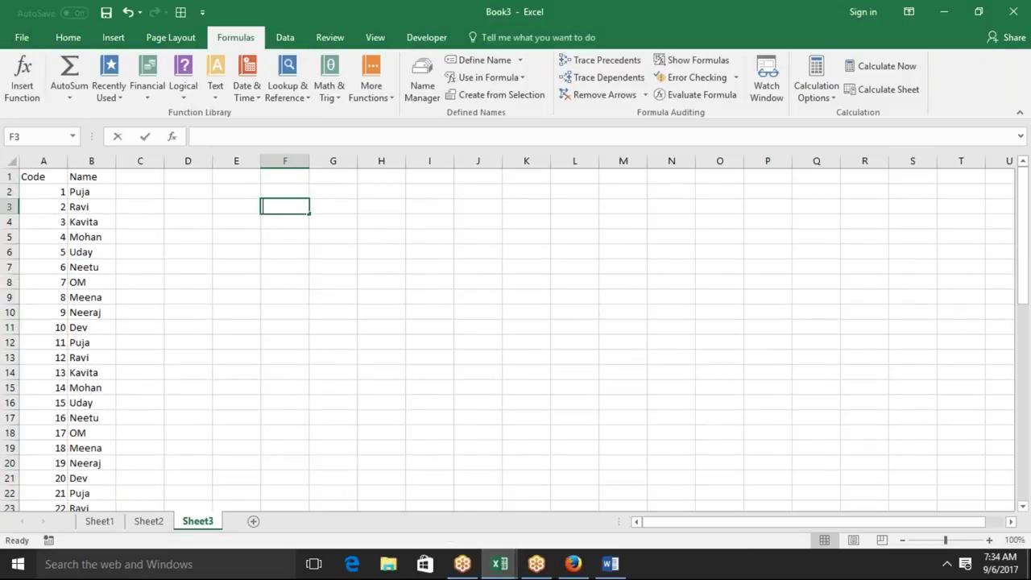
text(1,Puja;2,Ravi;3,Kavita;4,Mohan;5,Uday;6,Neetu;7,OM;8,Meena;9,Neeraj;10,Dev;11,Puja;12,Ravi;13,Kavita;14,Mohan;15,Uday;16,Neetu;17,OM;18,Meena;19,Neeraj;20,Dev;21,Puja;22,Ravi;23,Kavita;24,Mohan;25,Uday;26,Neetu;27,OM;28,Meena;29,Neeraj;30,Dev;31,Puja;32,Ravi;33,Kavita;34,Mohan;35,Uday;36,Neetu;37,OM;38,Meena;39,Neeraj;40,Dev;41,Puja;42,Ravi;43,Kavita;44,Mohan;45,Uday;46,Neetu;47,OM;48,Meena;49,Neeraj;50,Dev;51,Puja;52,Ravi;)
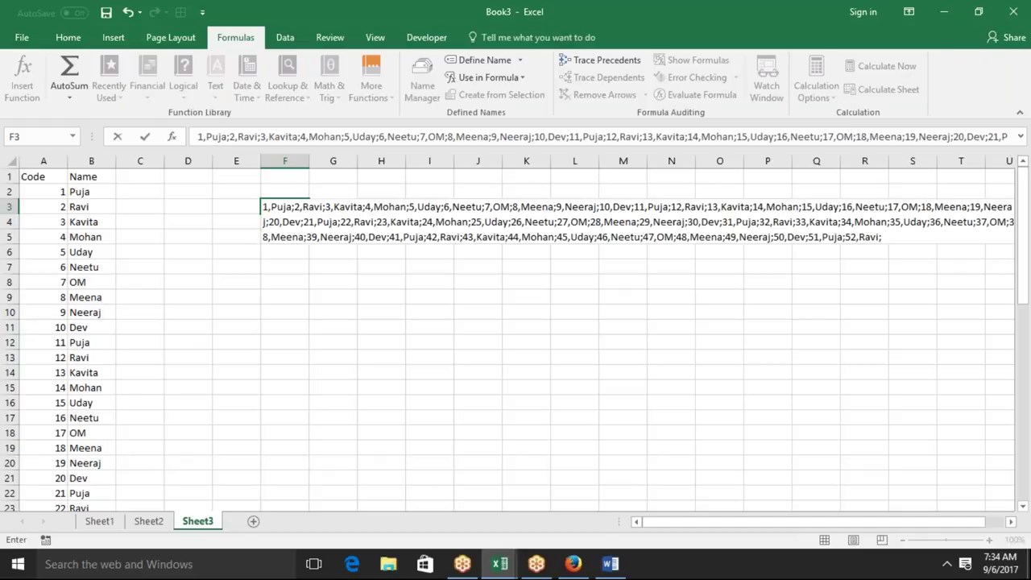
key(Return)
key(Up)
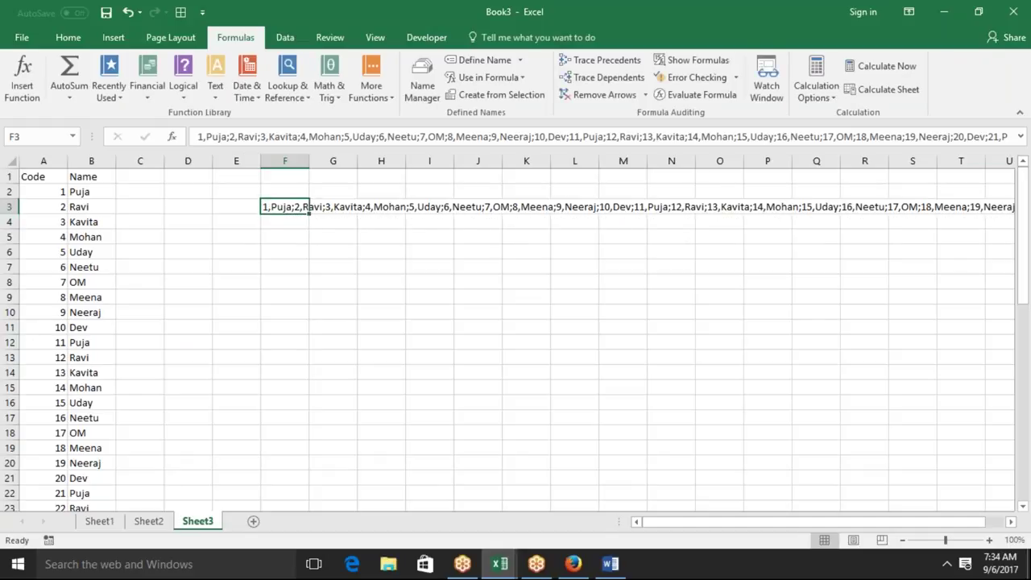
Select F3:F4 and bring up Find and Replace in mid-screen
drag(304, 208, 305, 222)
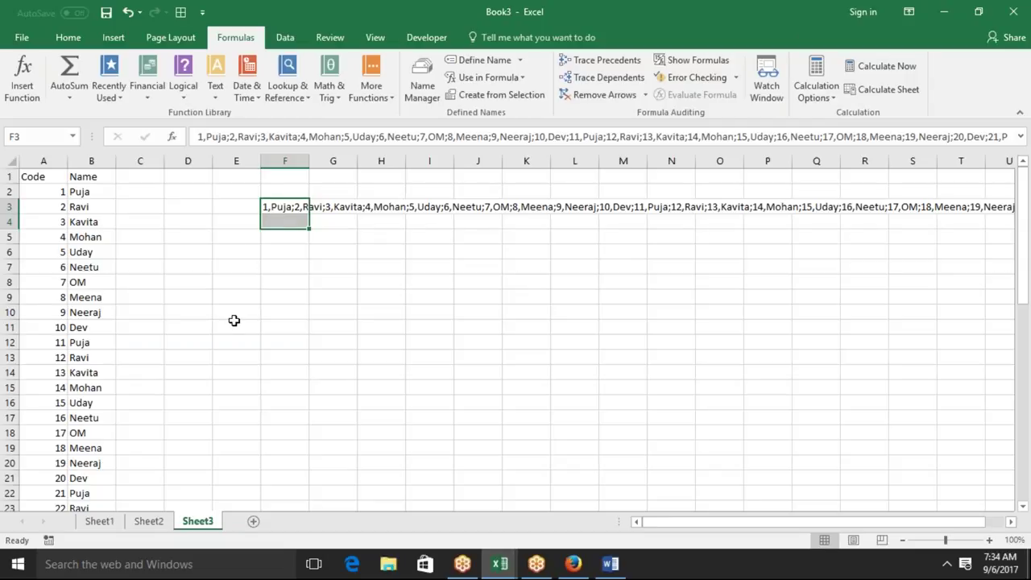
key(ctrl+h)
drag(290, 211, 554, 276)
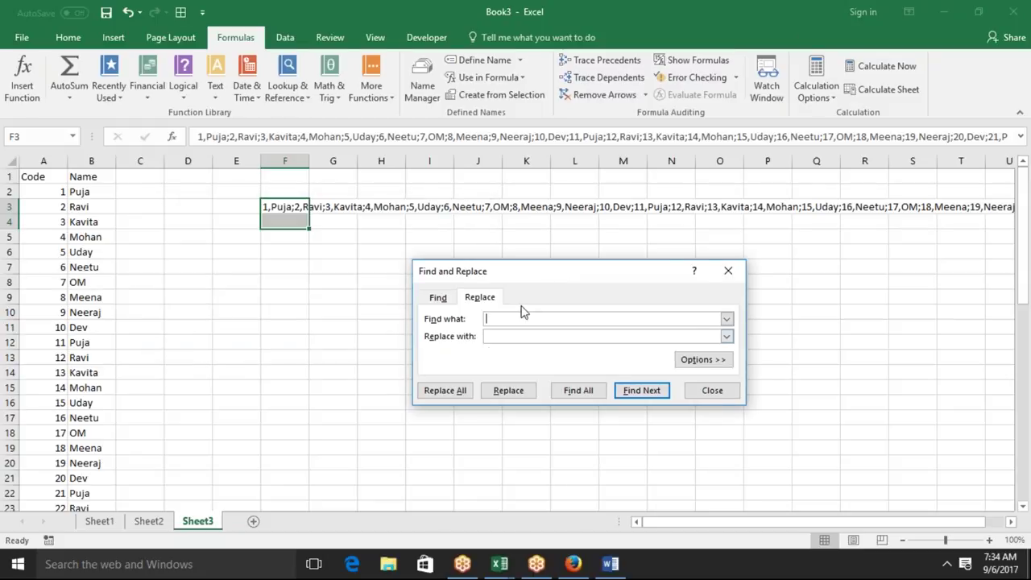
Replace every comma in F3 with ," so a quote opens each name
text(,)
click(492, 338)
text(")
click(447, 391)
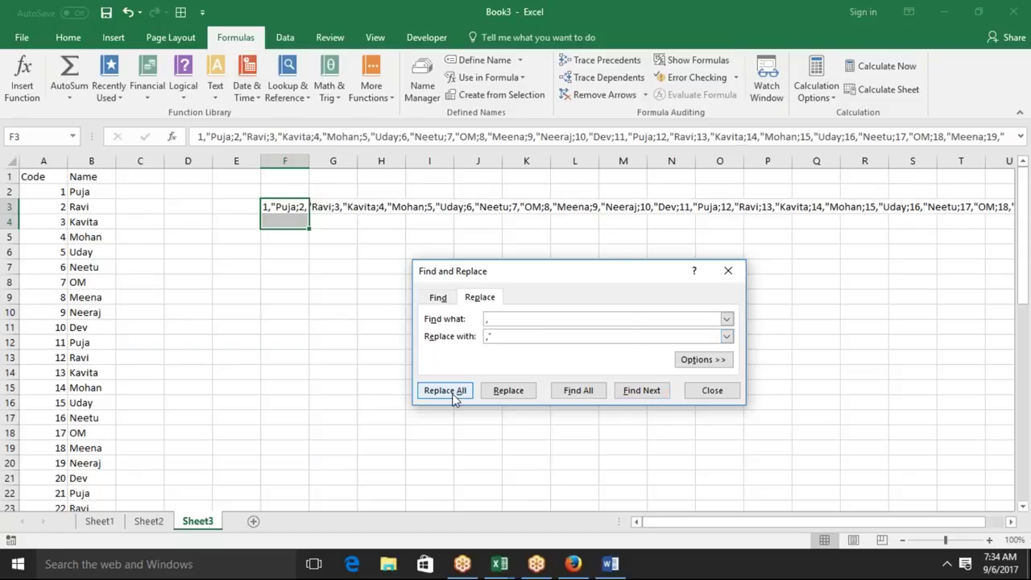
click(511, 322)
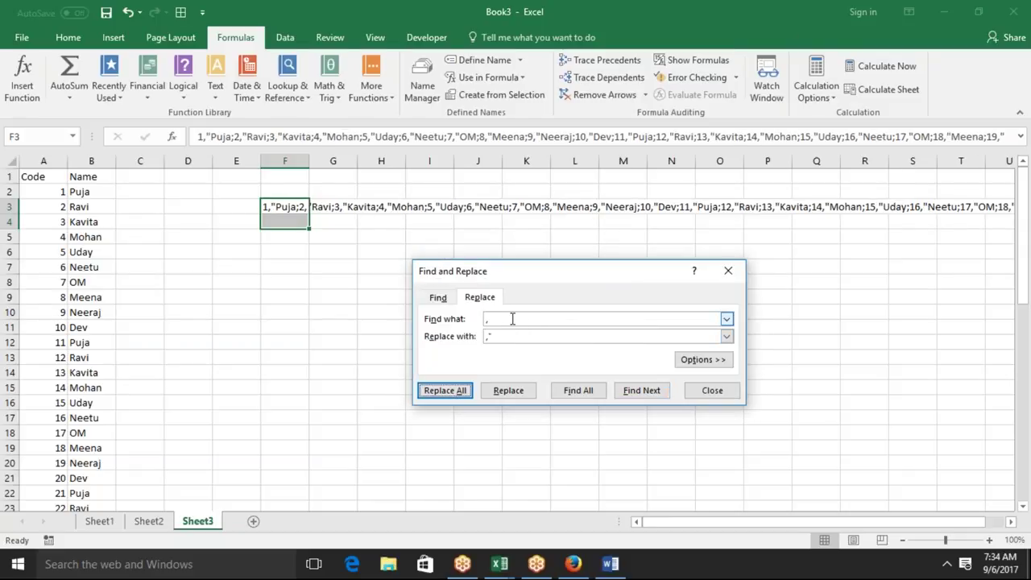
Replace every ; with "; to close each quoted name, then edit F3
key(BackSpace)
text(;)
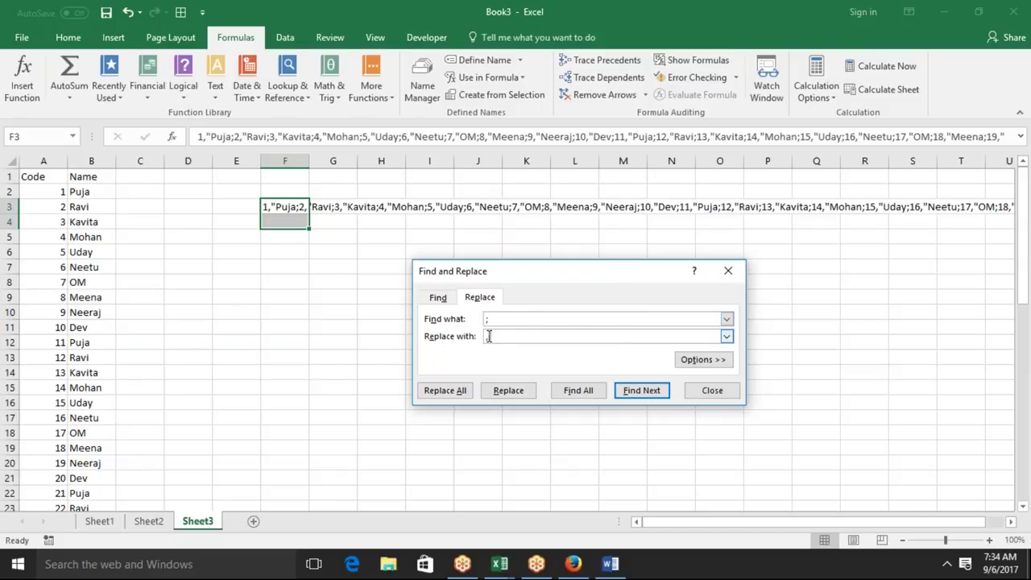
click(486, 335)
text(")
text(;)
click(448, 391)
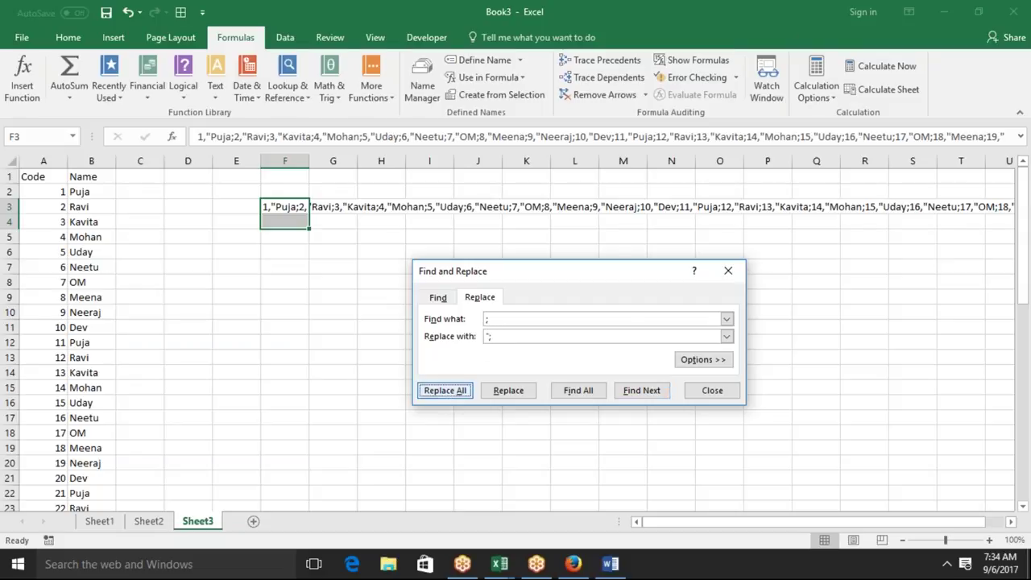
click(521, 324)
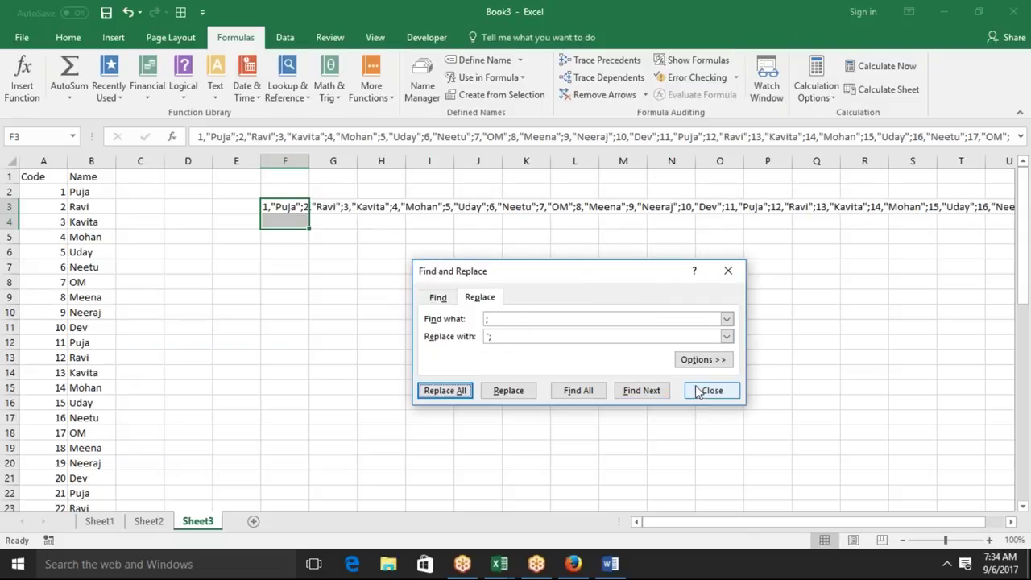
click(709, 390)
double_click(287, 207)
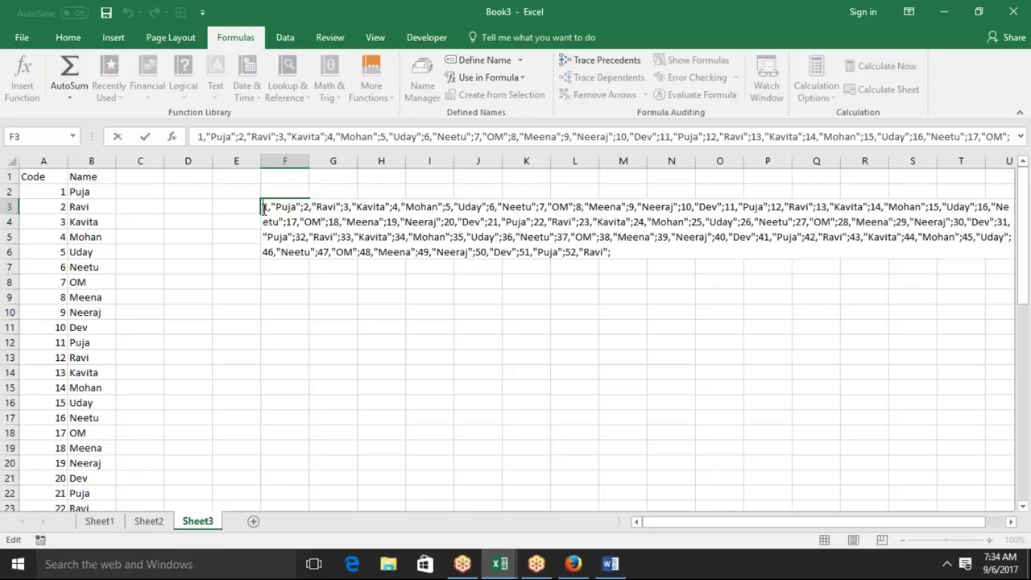
Wrap F3's list in braces, dropping the trailing semicolon, and copy the array text
text({)
click(617, 252)
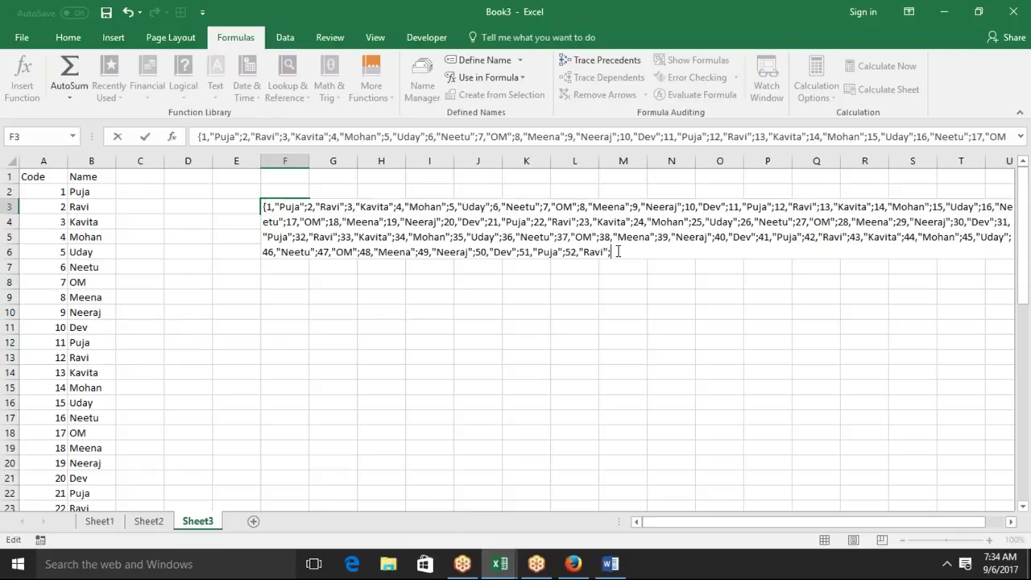
key(BackSpace)
text(})
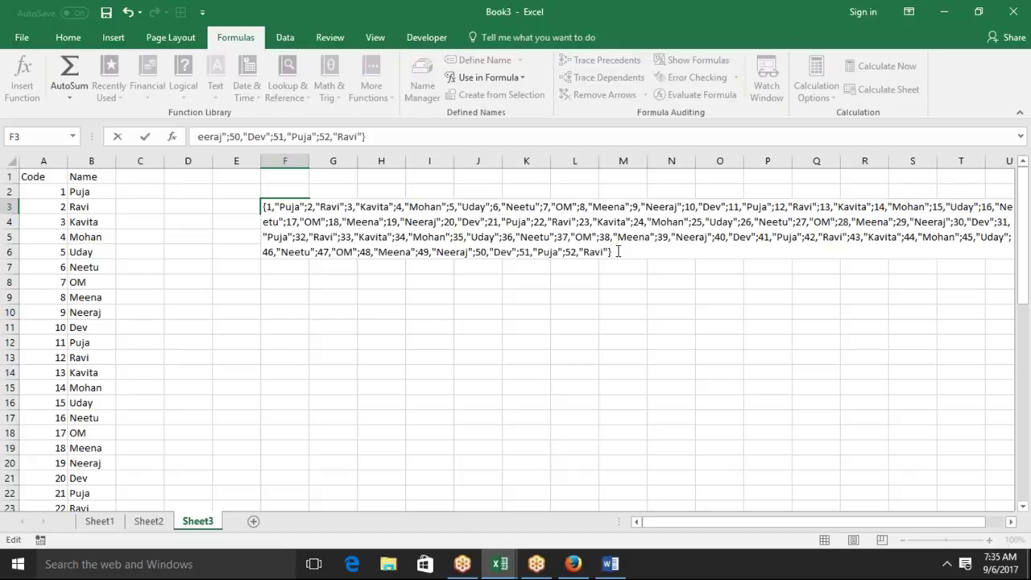
drag(617, 251, 263, 207)
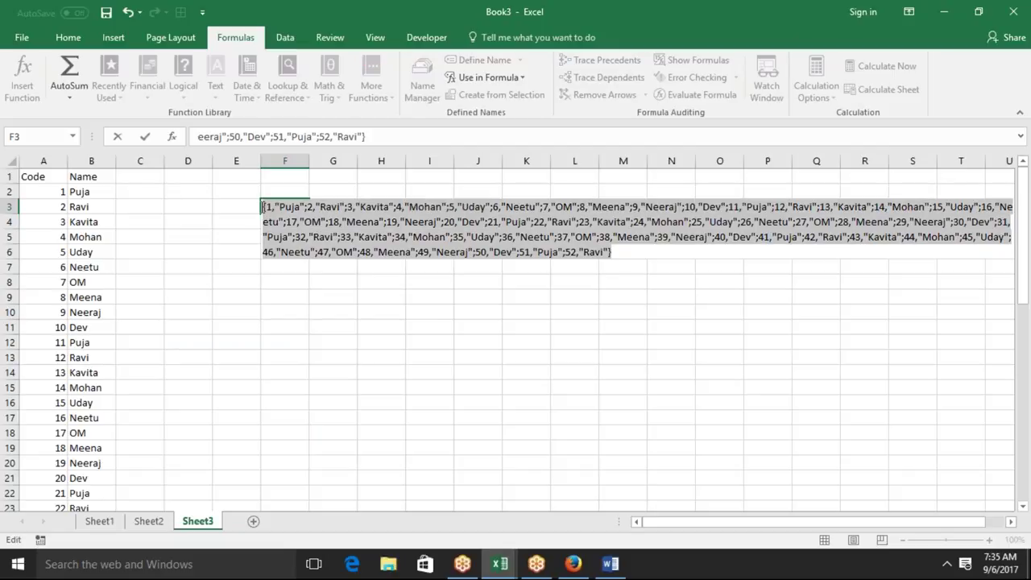
key(Return)
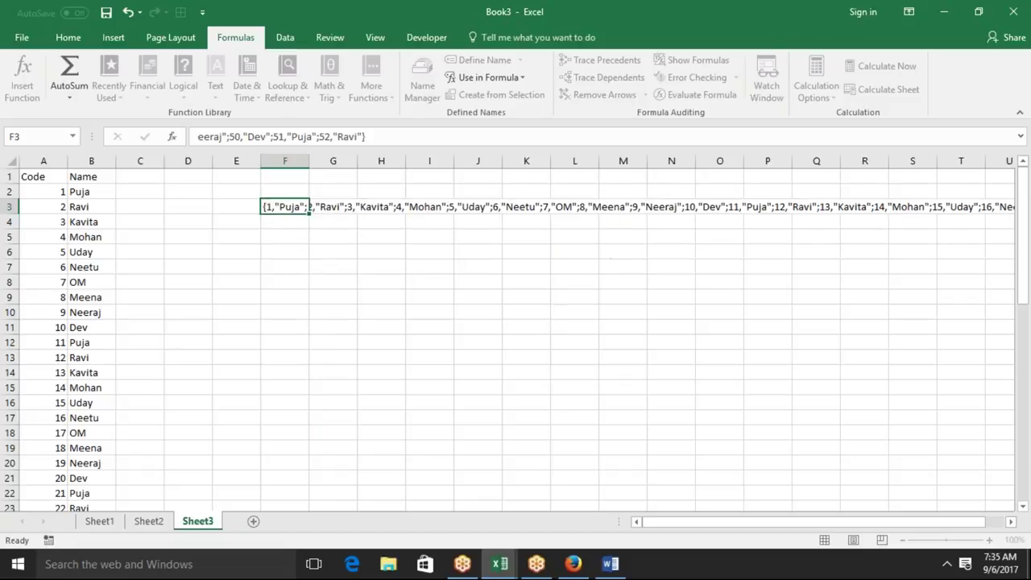
click(277, 293)
In Name Manager, paste the array as Data's Refers to definition, then go to Sheet1
click(415, 76)
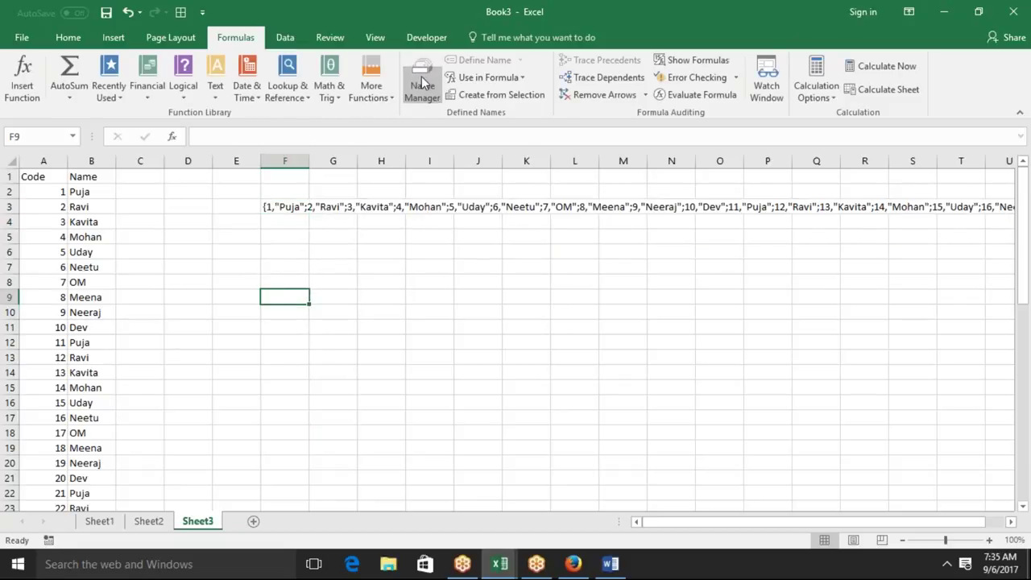
drag(312, 370, 161, 370)
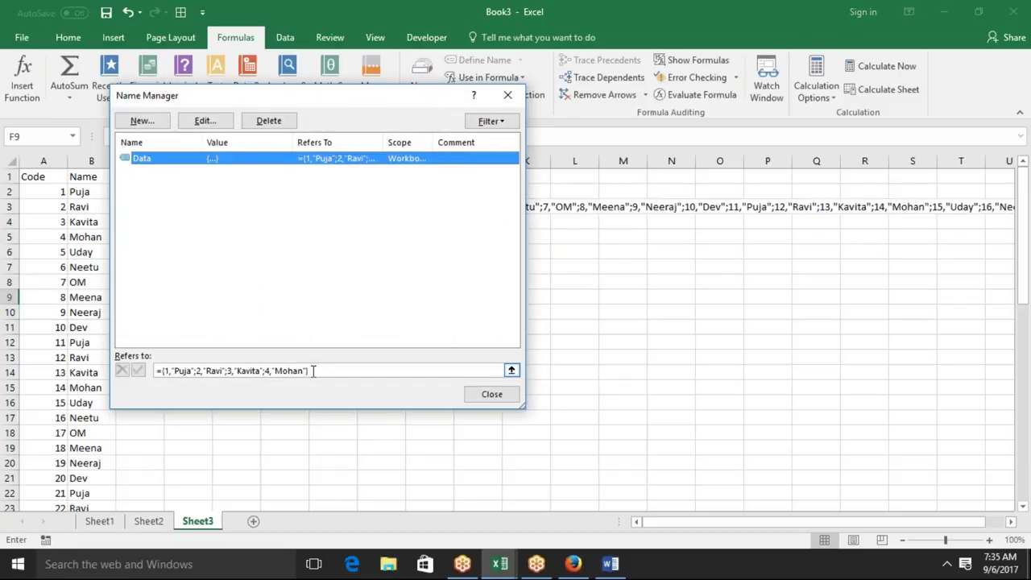
key(ctrl+v)
click(137, 370)
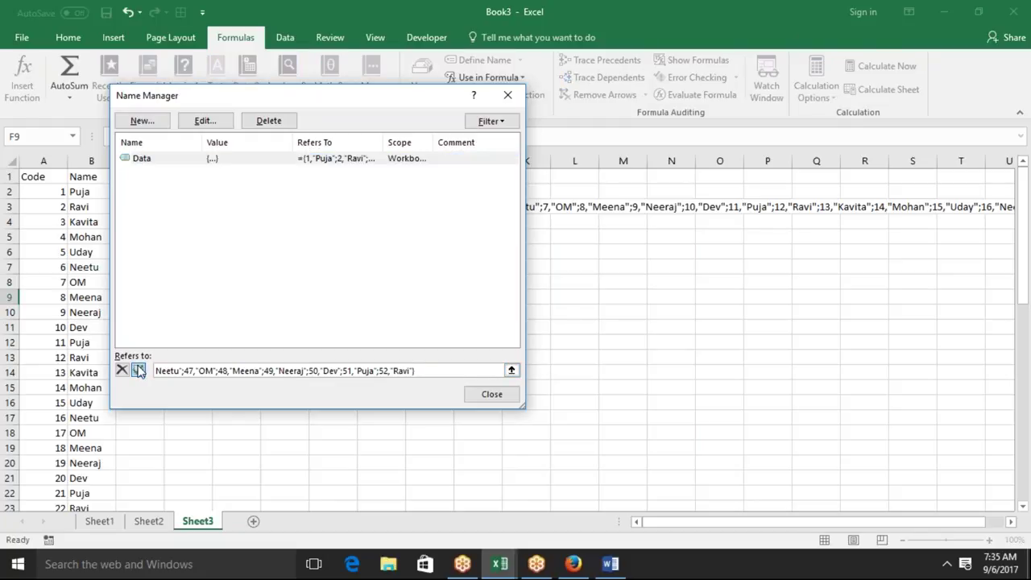
click(490, 393)
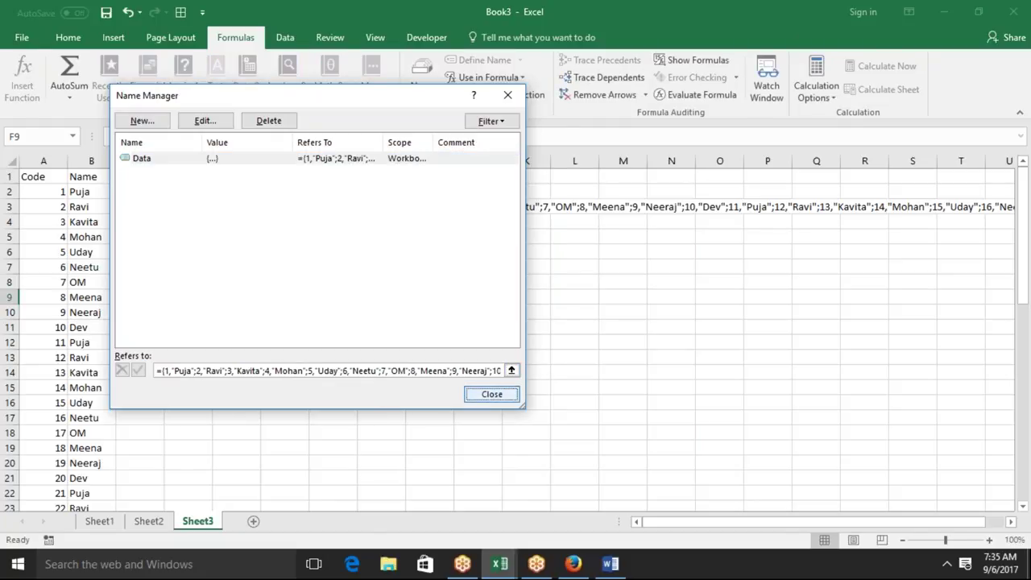
click(95, 521)
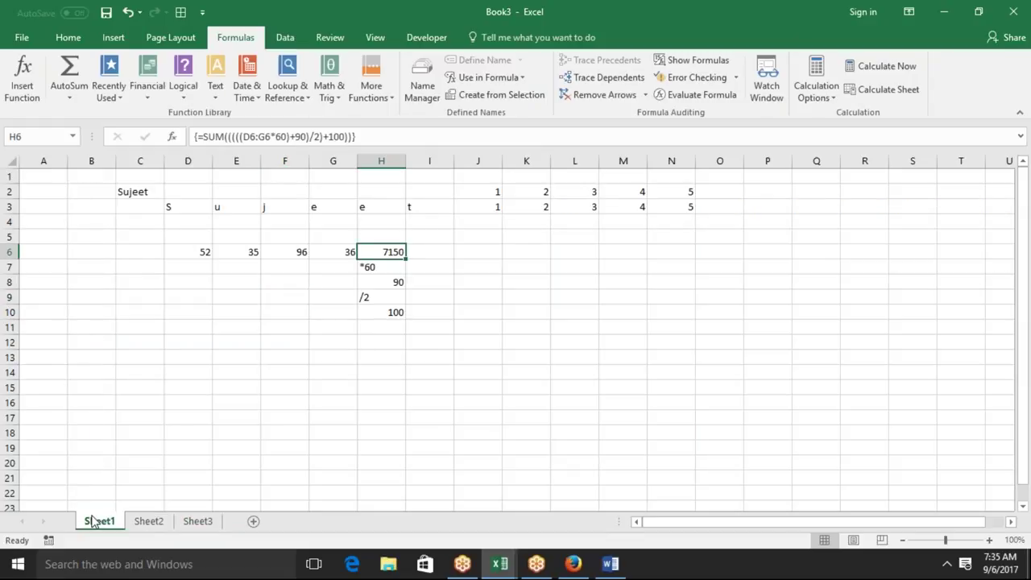
Array-enter =Data across Sheet2's P1:Q16 to list codes 1–16, then create a new workbook
click(146, 521)
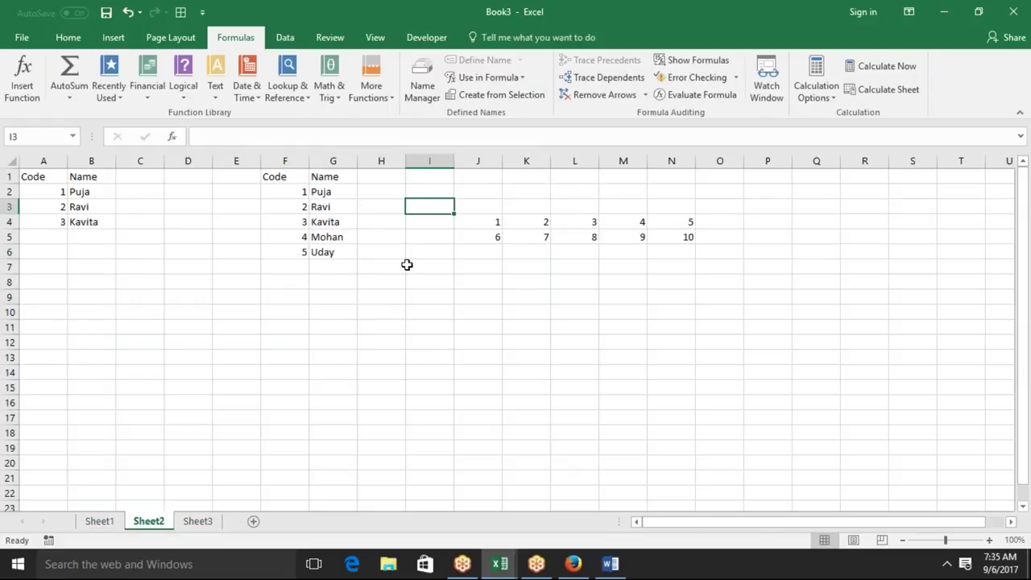
click(765, 179)
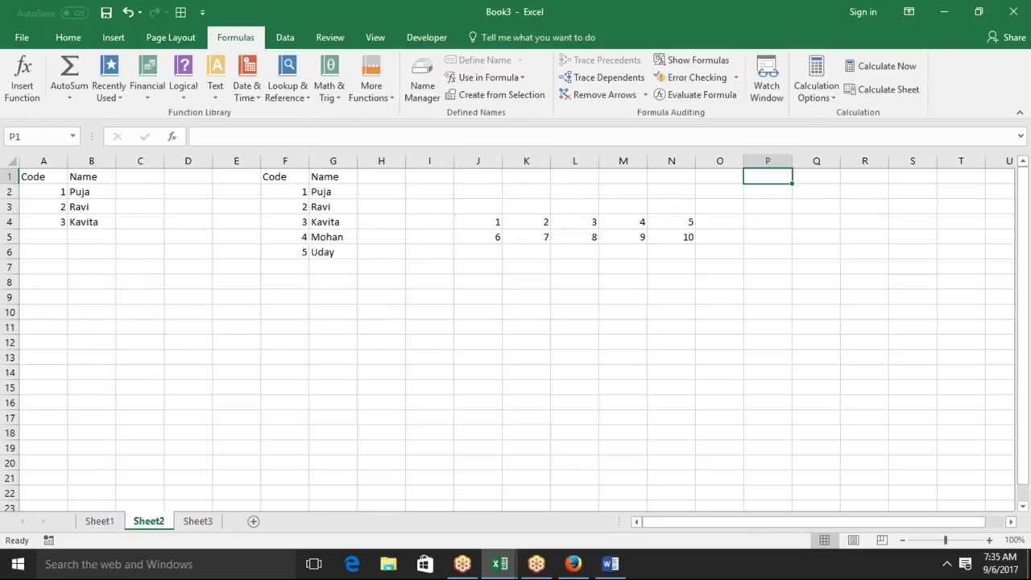
text(=dat)
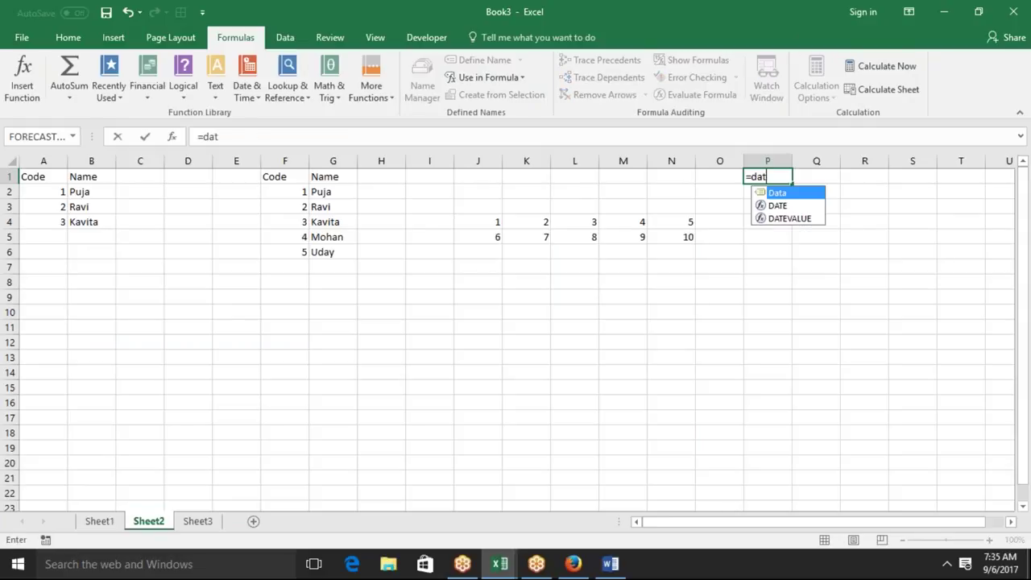
key(Tab)
key(Return)
mouse_move(766, 176)
mouse_down()
mouse_move(816, 190)
mouse_move(815, 402)
mouse_up()
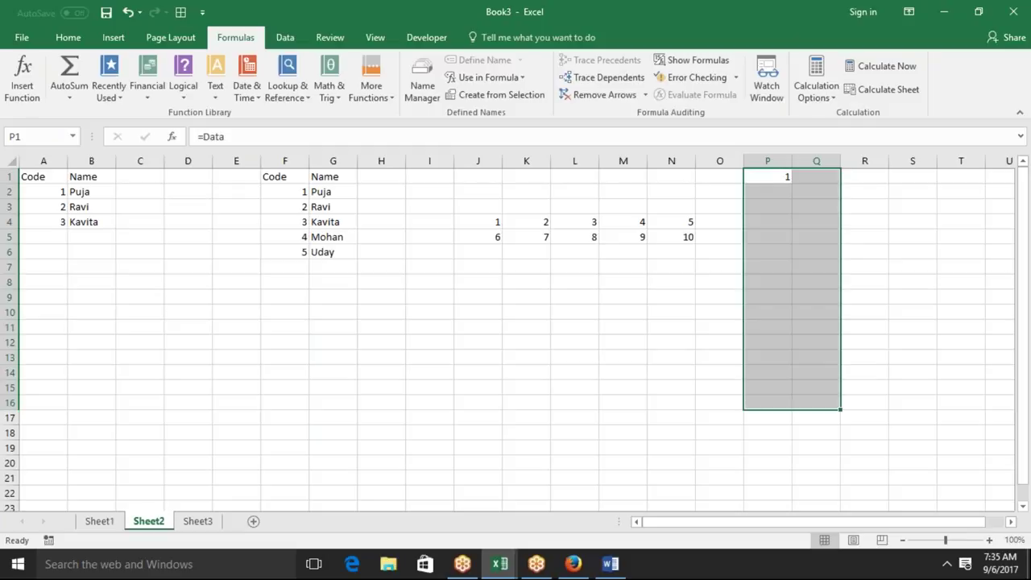
key(F2)
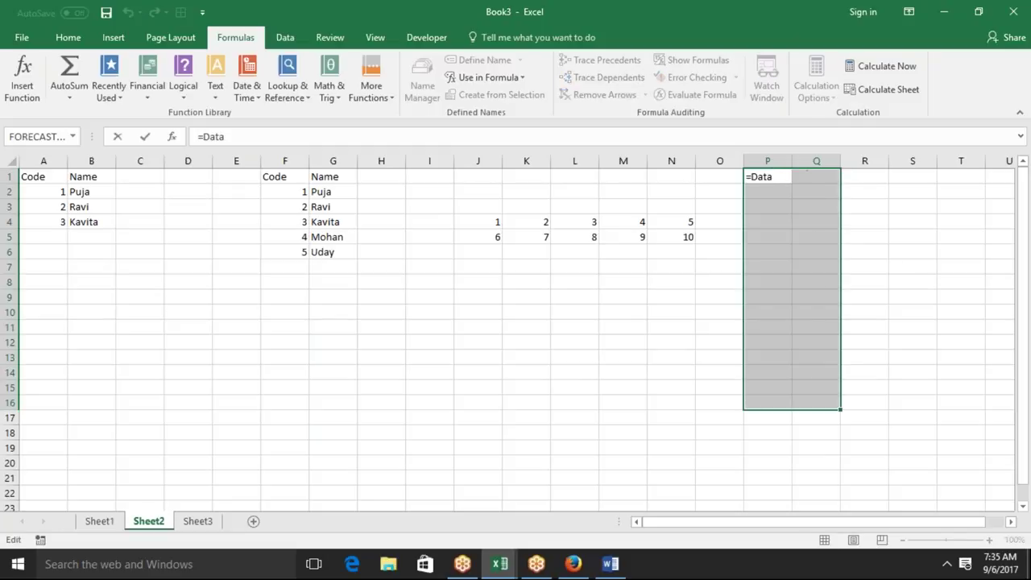
key(ctrl+shift+Return)
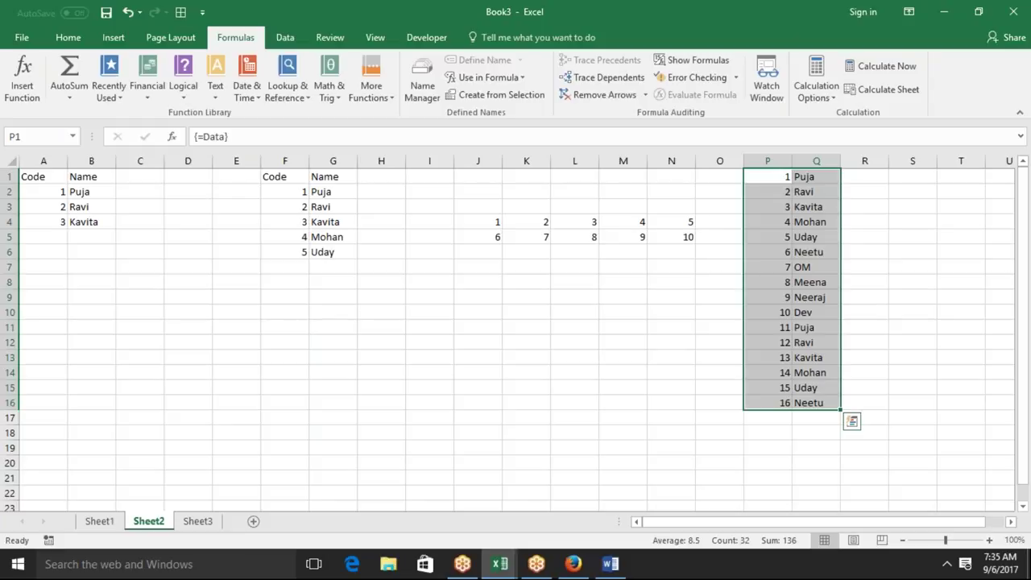
click(462, 298)
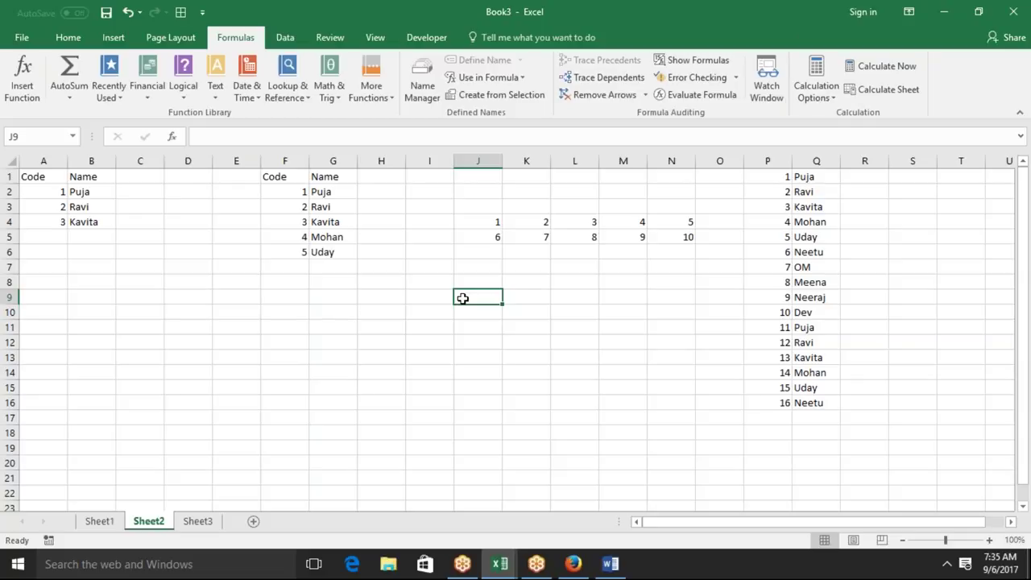
key(ctrl+n)
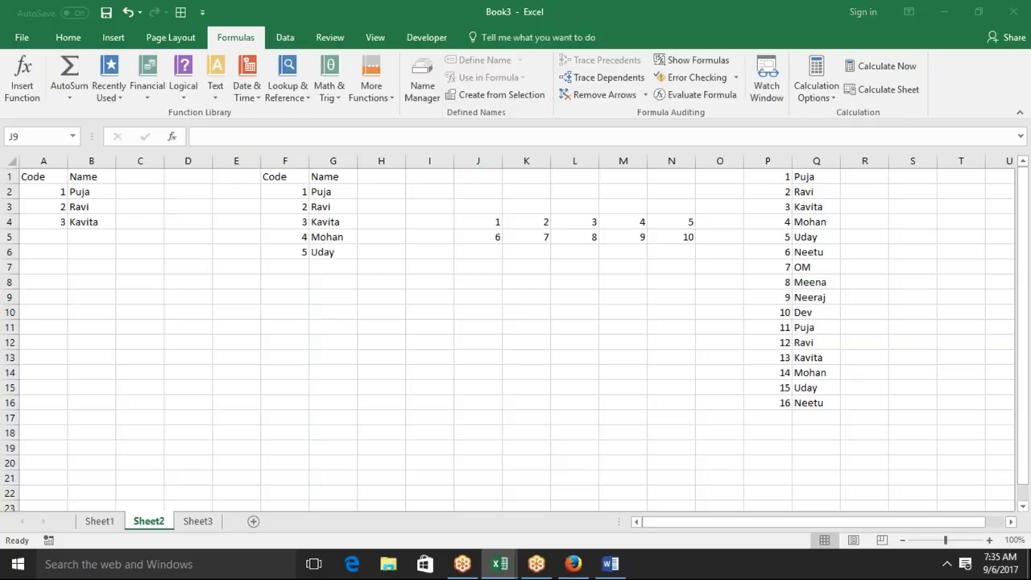
Enter =data in Book4's C2, then delete the resulting error formula
click(149, 190)
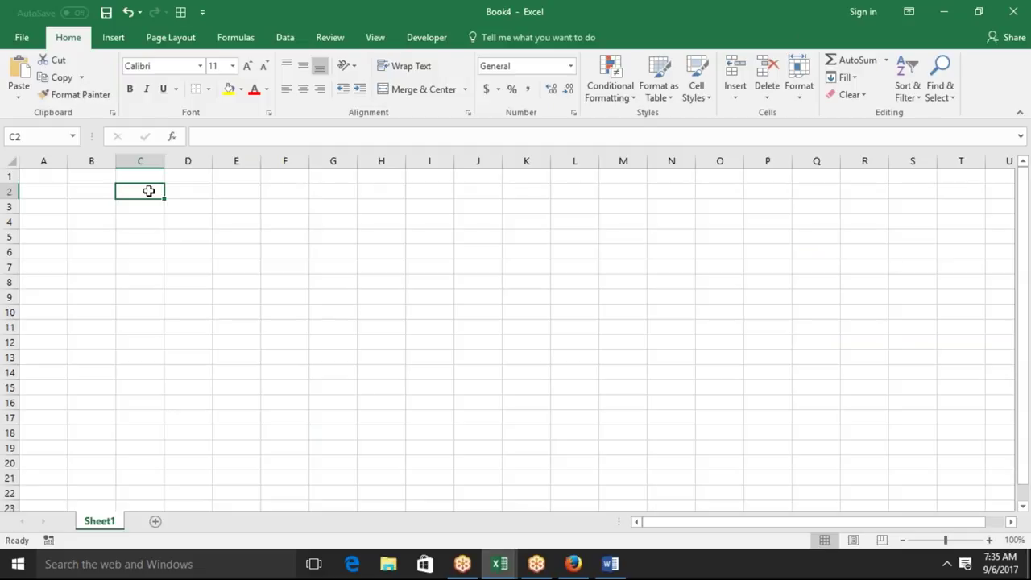
text(=data)
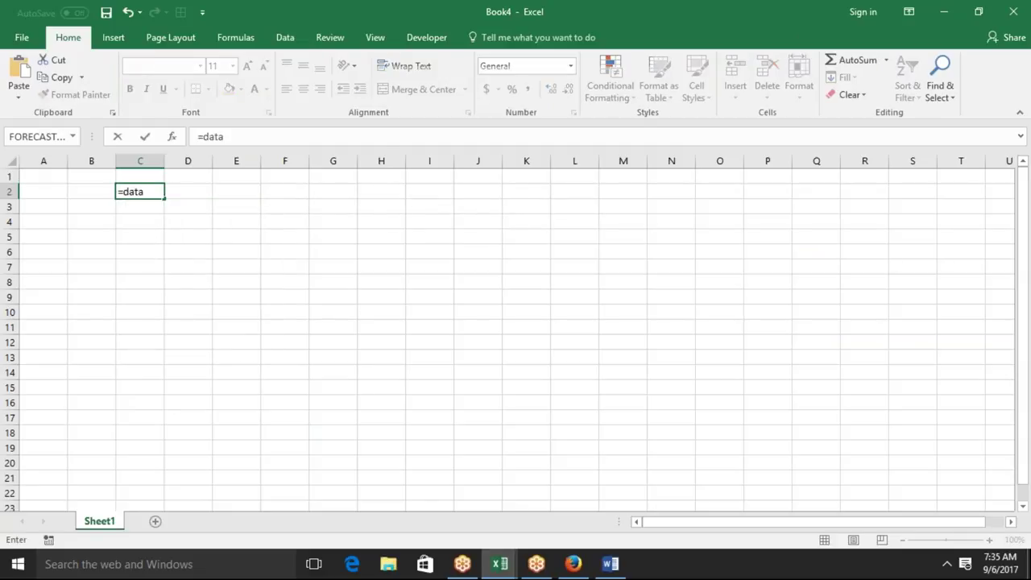
key(Return)
key(Up)
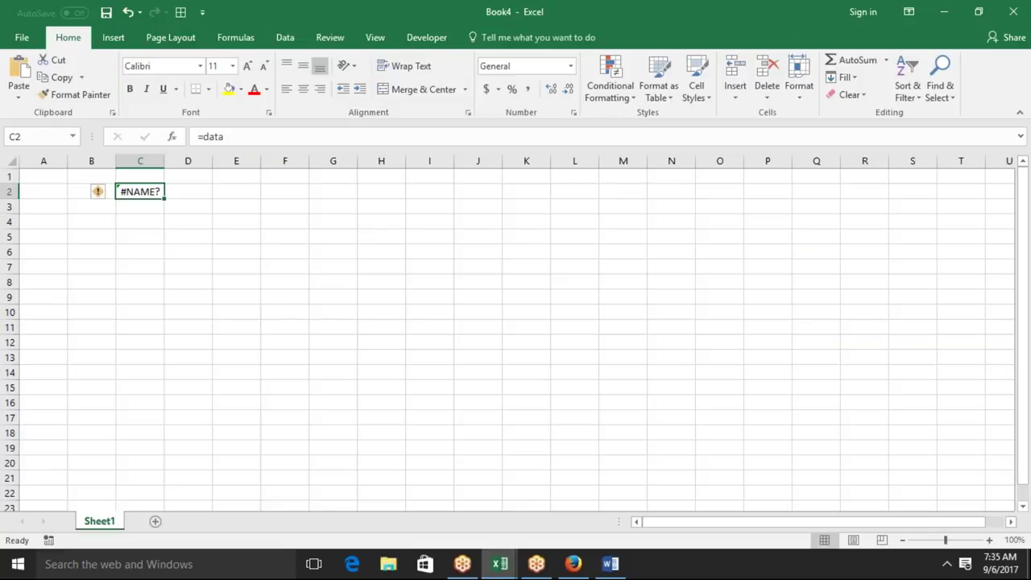
key(Delete)
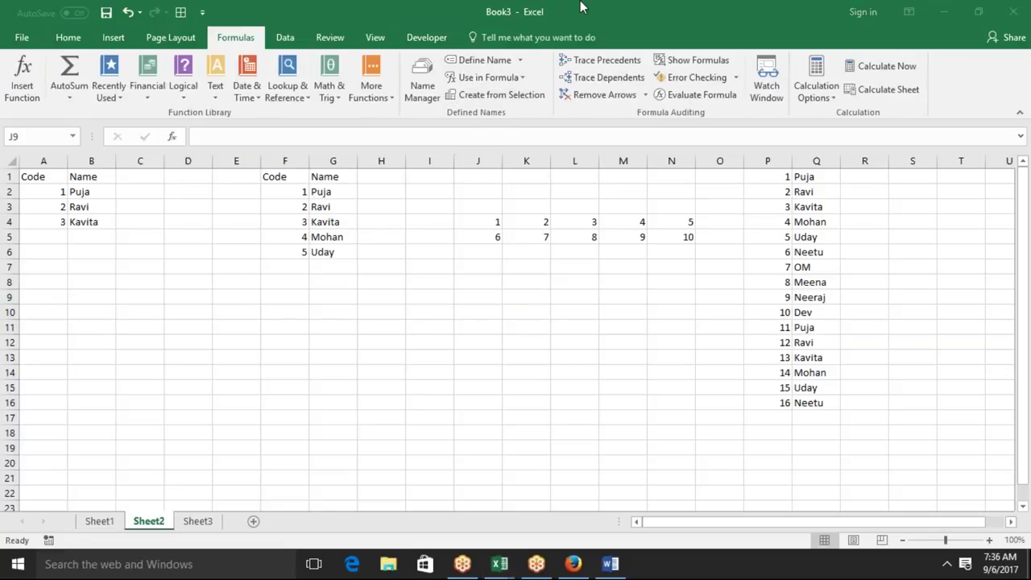
Link C2 to Book3 Sheet2 E8, then edit it to =[Book3]data
key(alt+Tab)
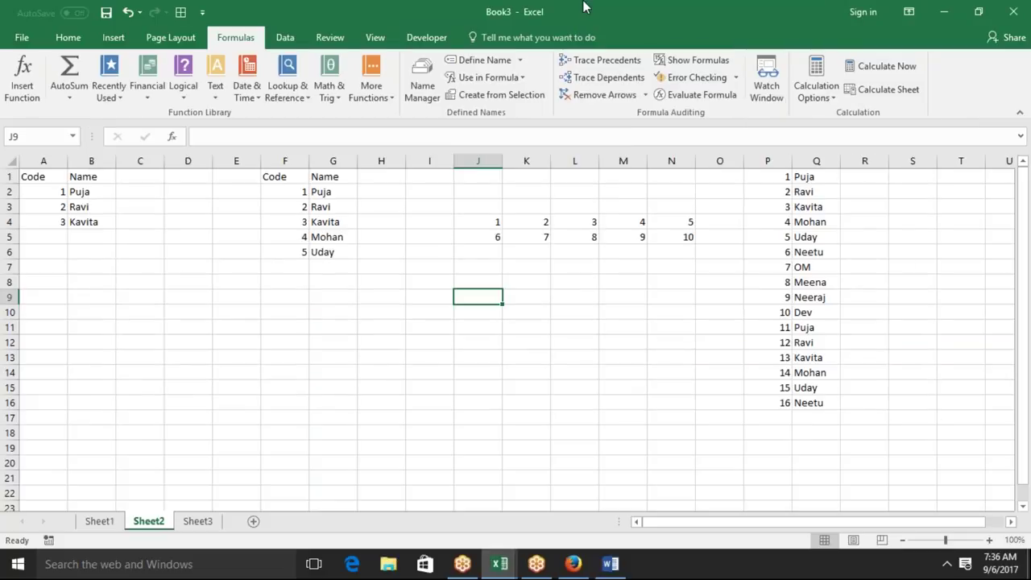
key(alt+Tab)
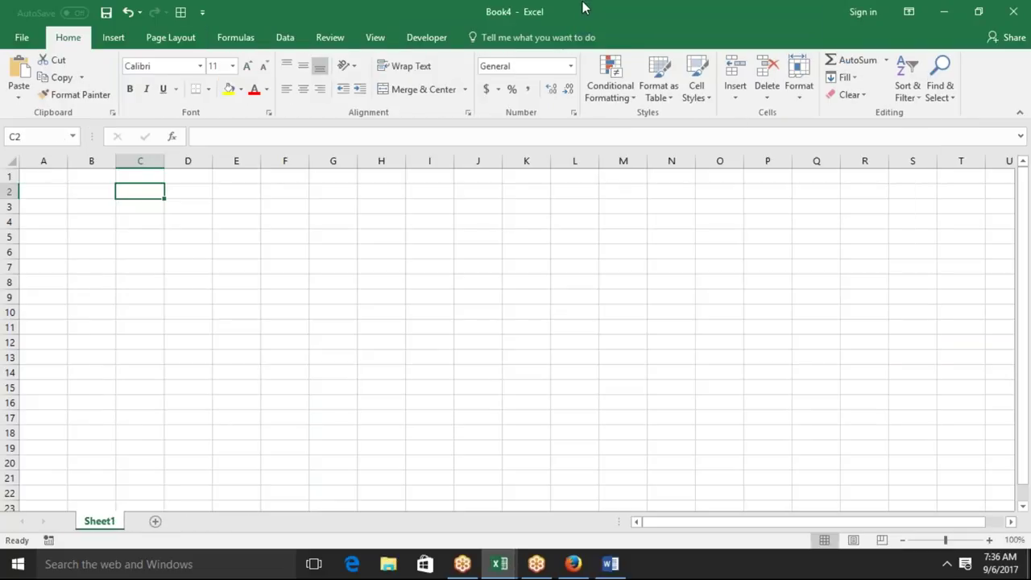
text(=)
key(alt+Tab)
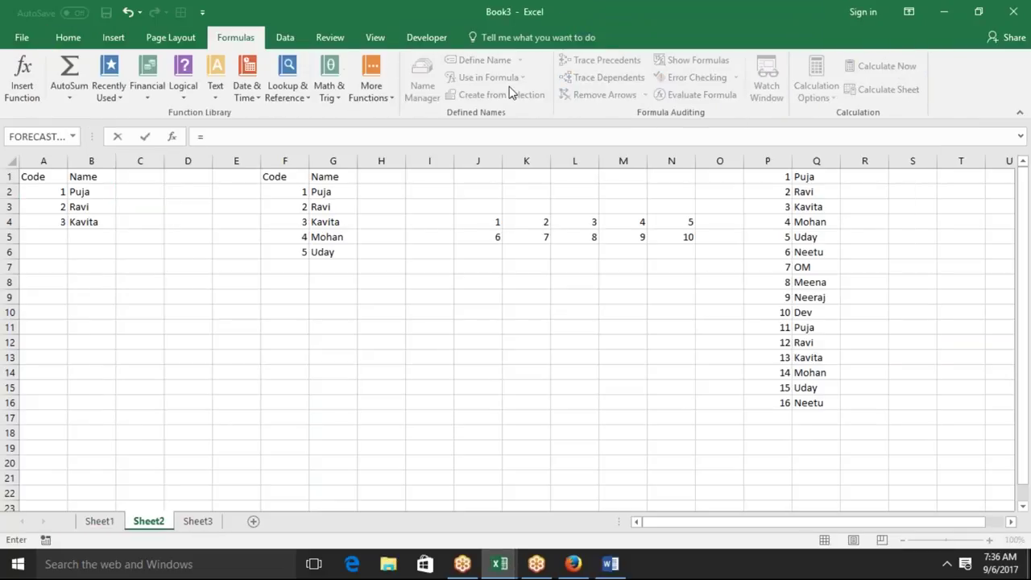
click(251, 287)
key(Return)
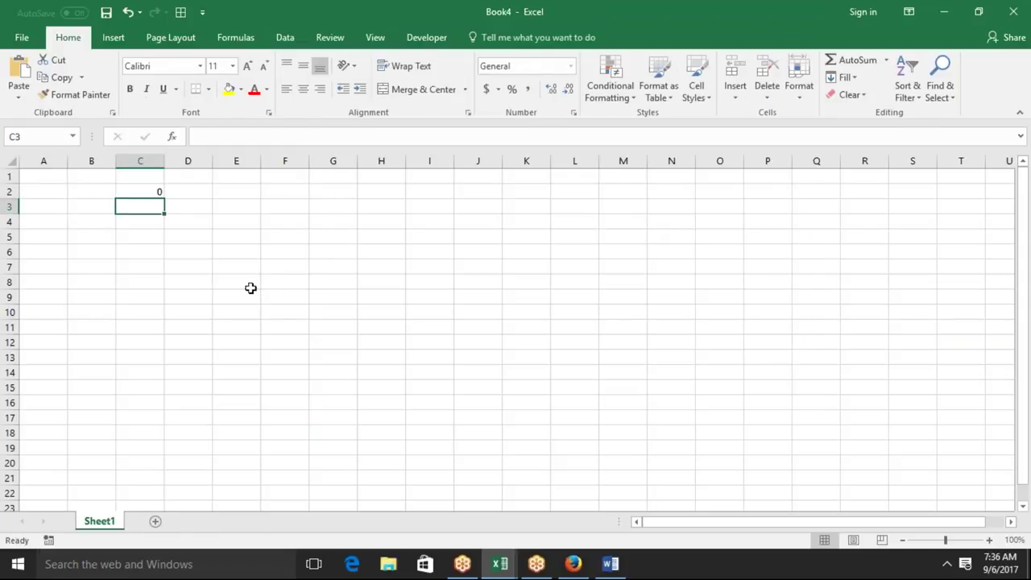
key(Up)
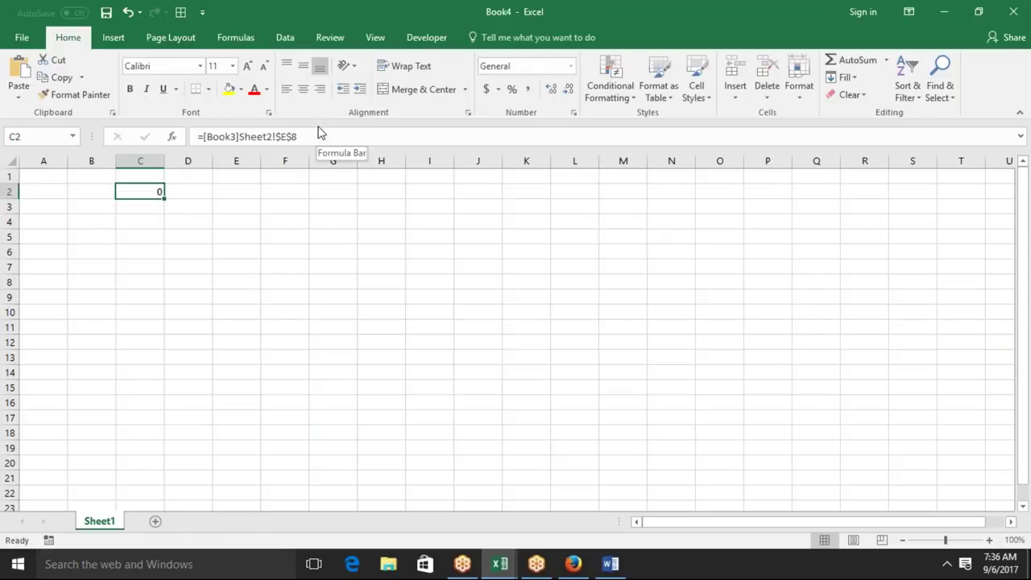
click(318, 136)
key(BackSpace)
key(BackSpace)
key(BackSpace)
key(BackSpace)
key(BackSpace)
key(BackSpace)
key(BackSpace)
key(BackSpace)
key(BackSpace)
key(BackSpace)
text(data)
key(ctrl+Return)
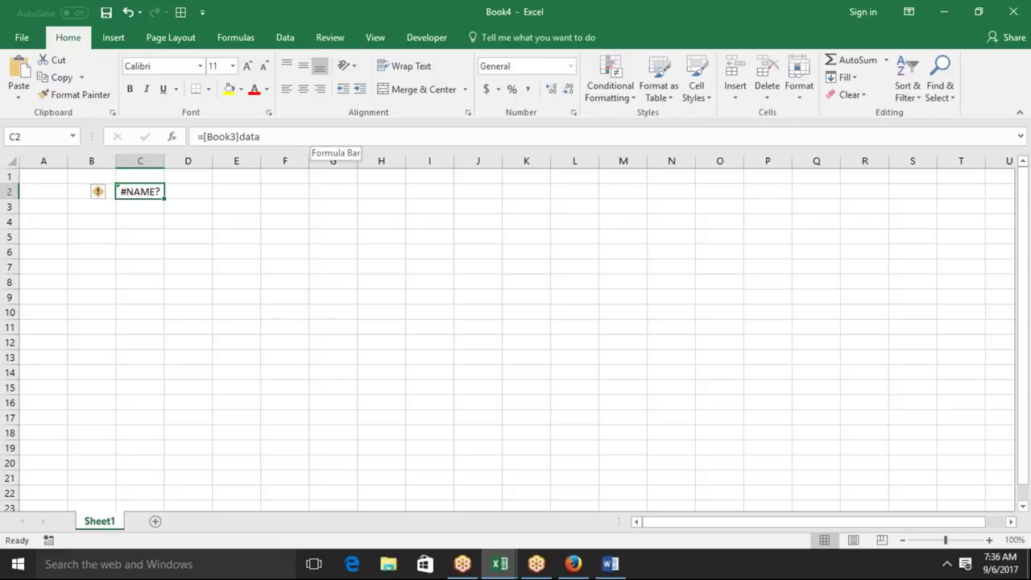
key(alt+Tab)
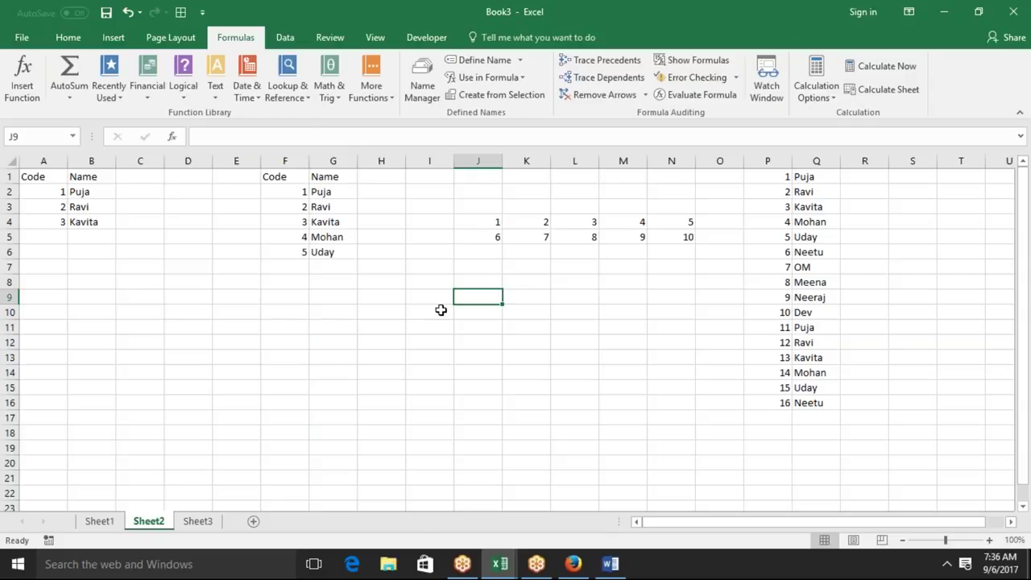
Add a new blank Sheet4 after Sheet3 in Book3
click(205, 523)
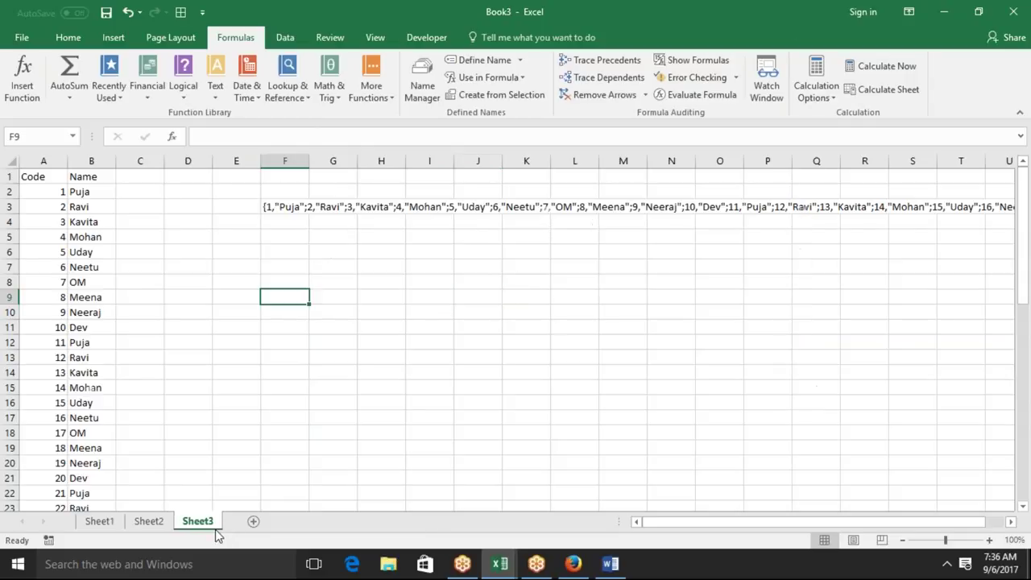
click(274, 520)
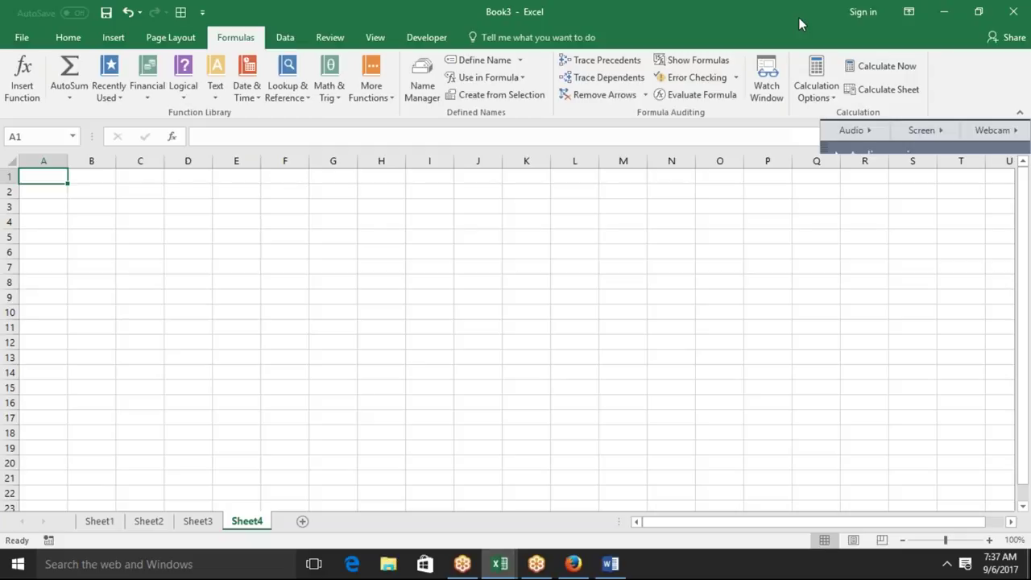
Review the Advanced page of Excel Options, then close it and select G15 on Sheet4
click(24, 38)
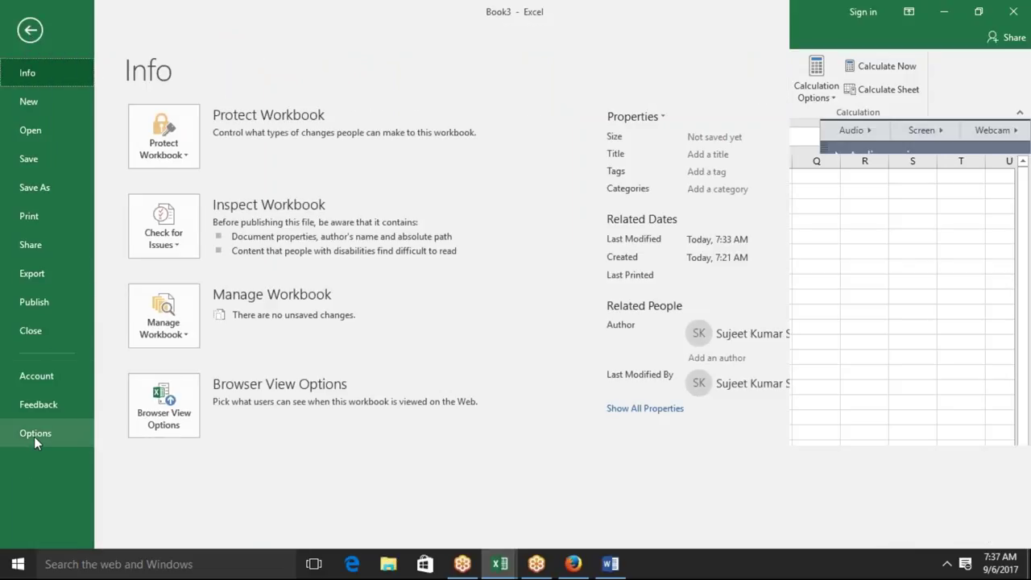
click(34, 434)
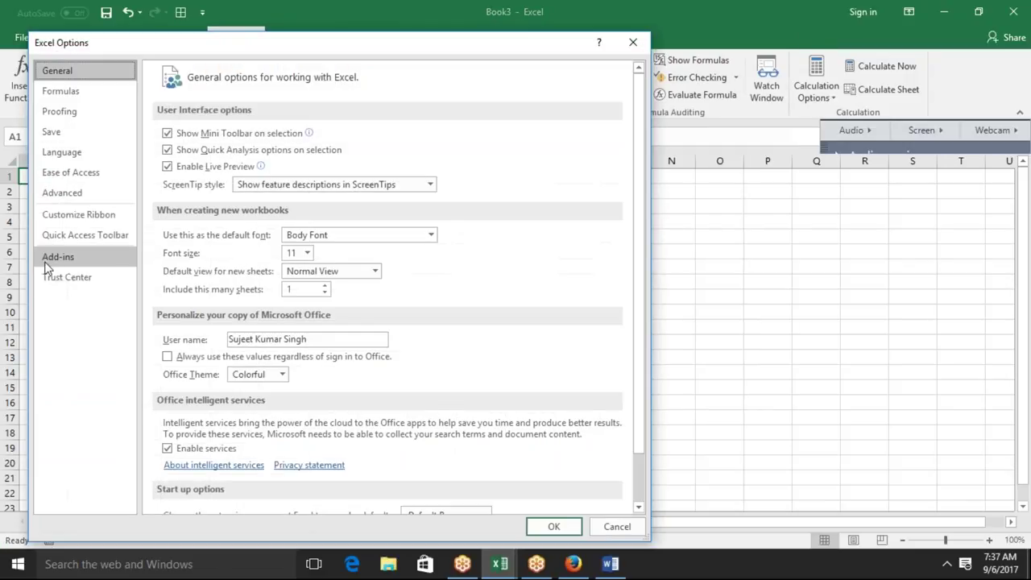
click(74, 185)
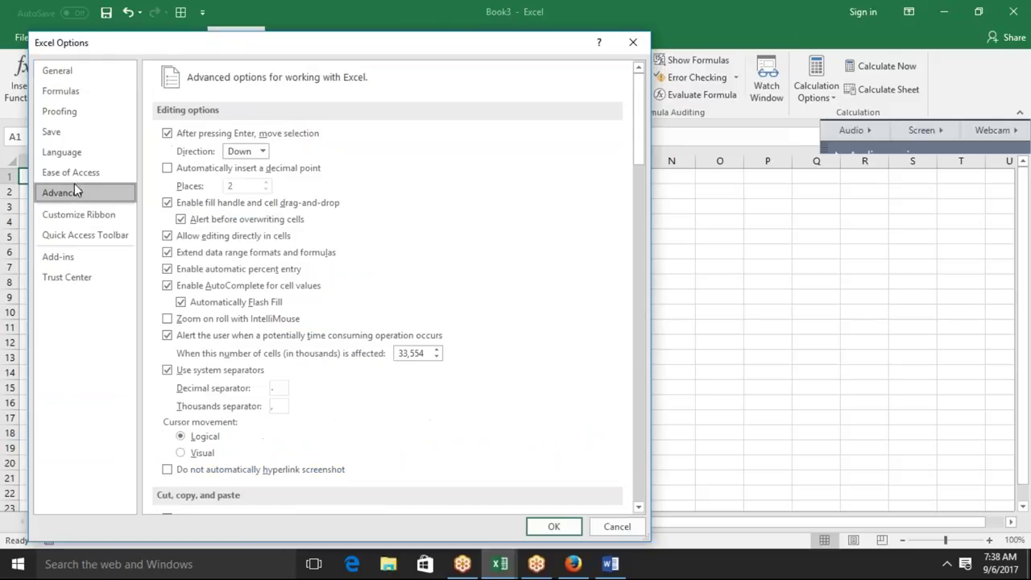
drag(638, 147, 659, 479)
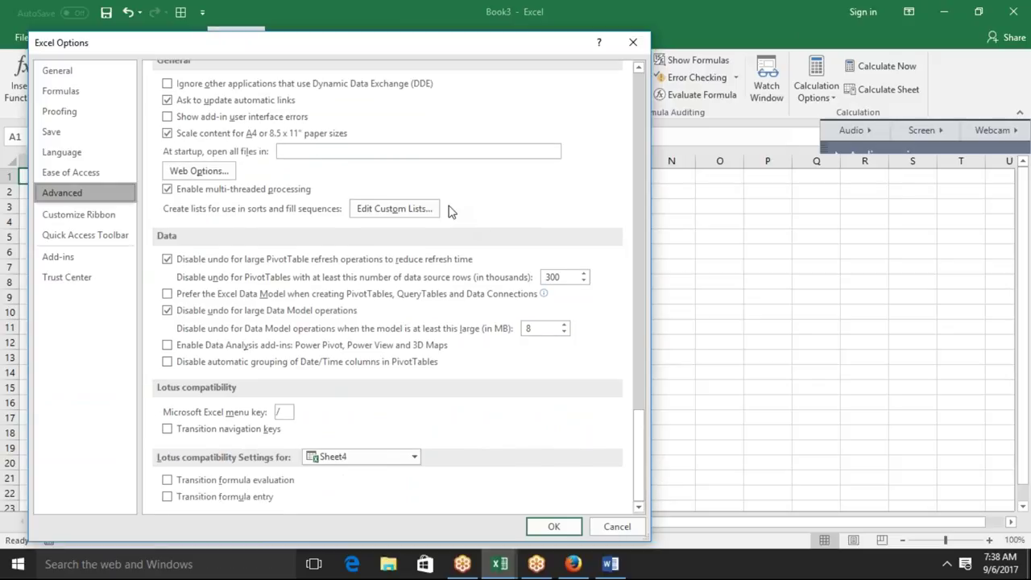
click(633, 46)
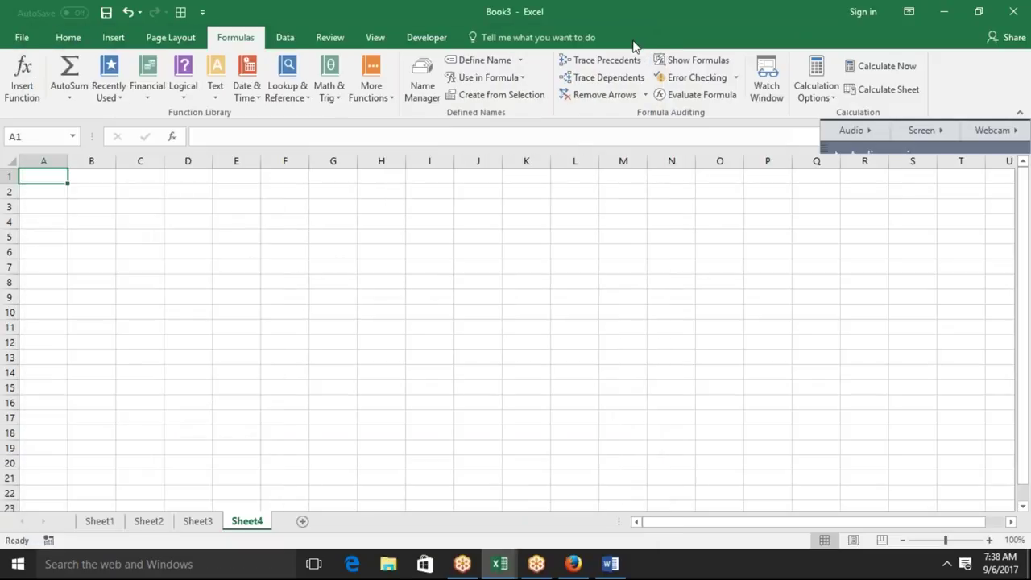
click(353, 388)
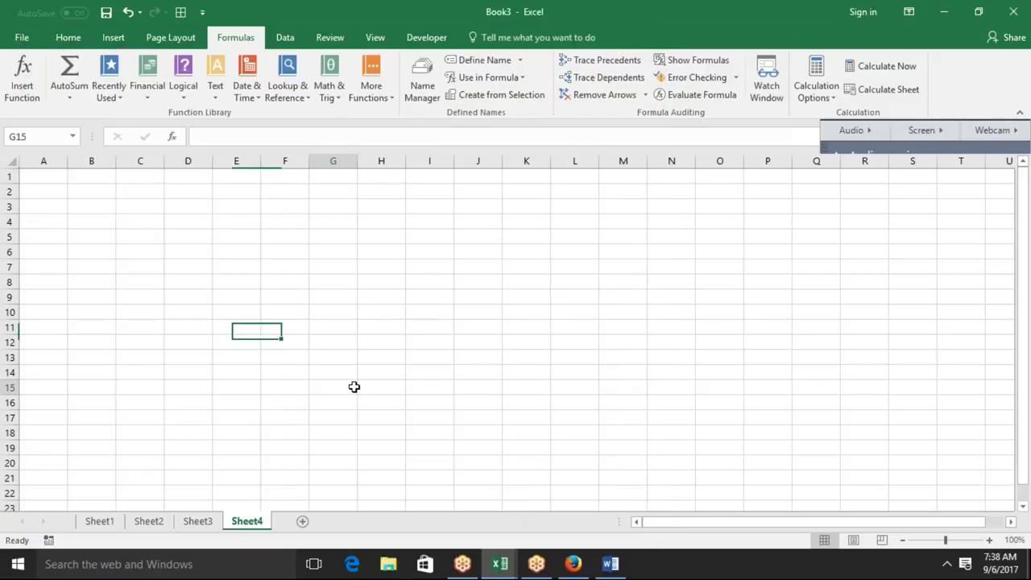
In Firefox, open a new tab on the 'Videos - YouTube' Creator Studio page
click(572, 564)
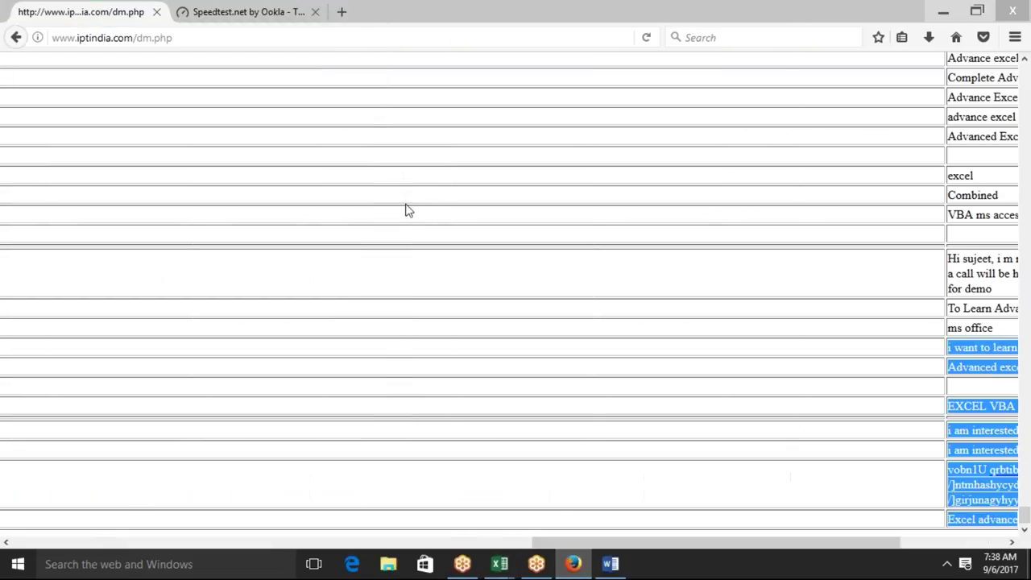
click(341, 11)
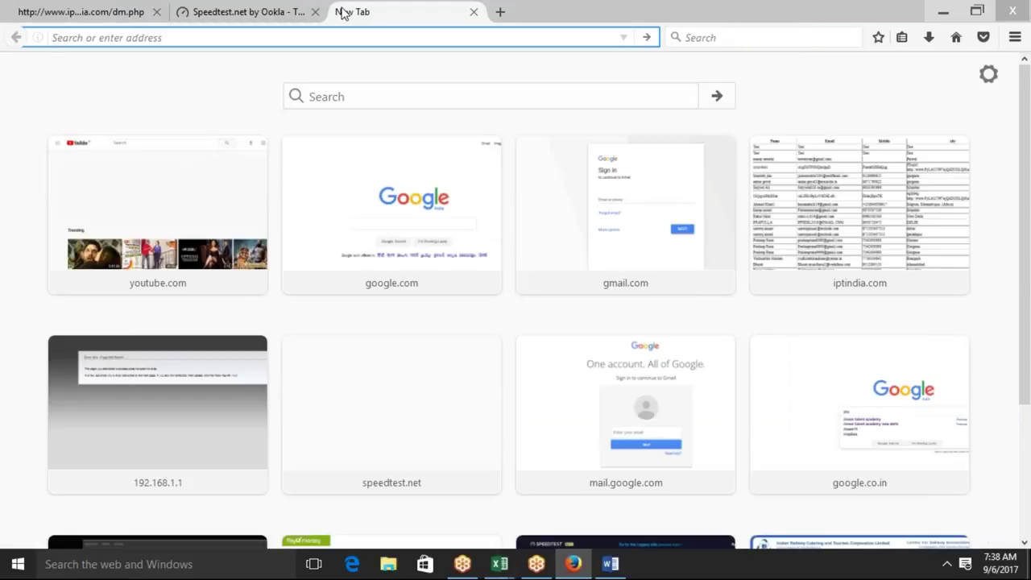
text(youtube.com/)
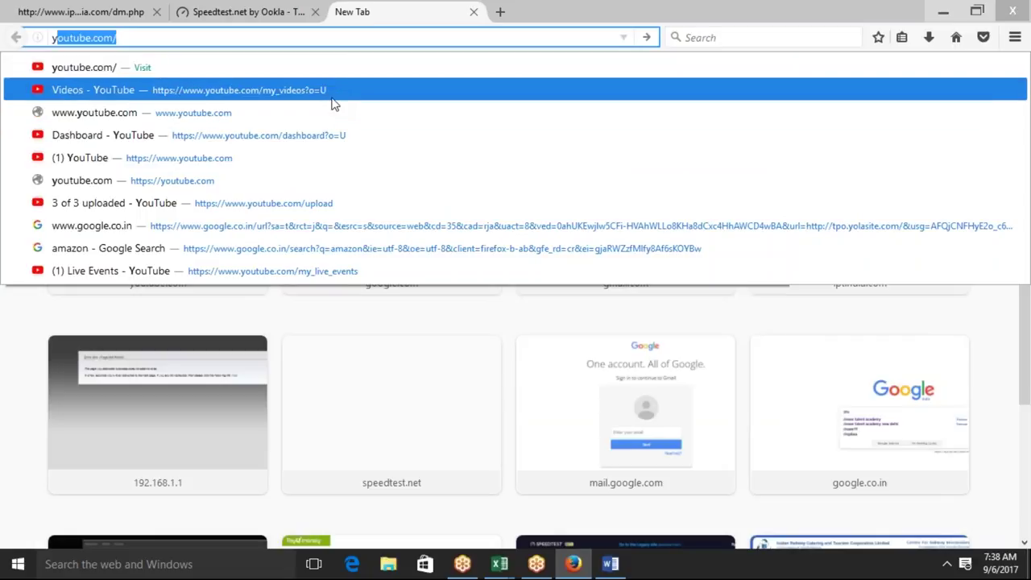
click(334, 91)
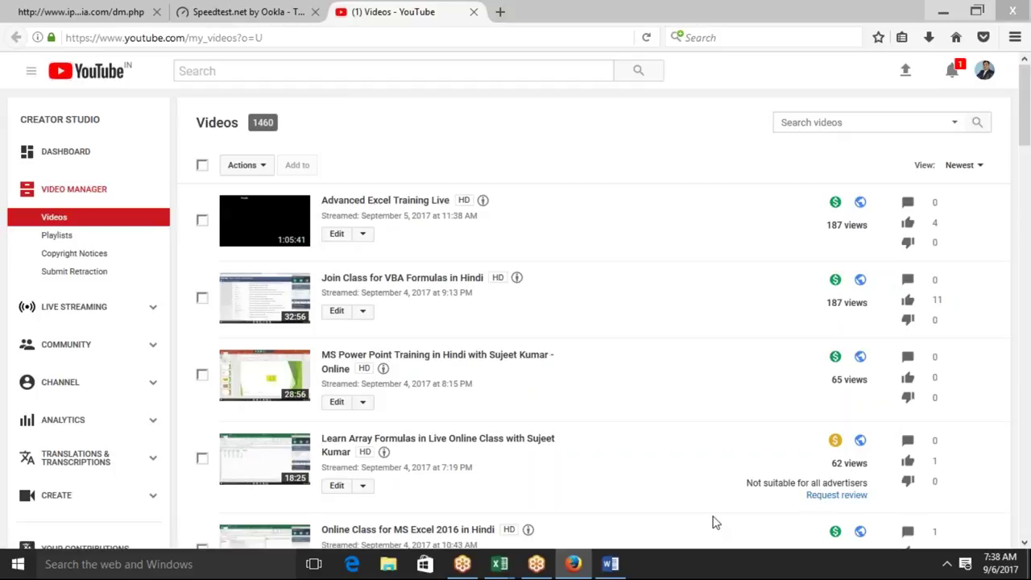
Filter the Creator Studio video list to titles containing 'name'
double_click(802, 481)
click(951, 132)
click(717, 225)
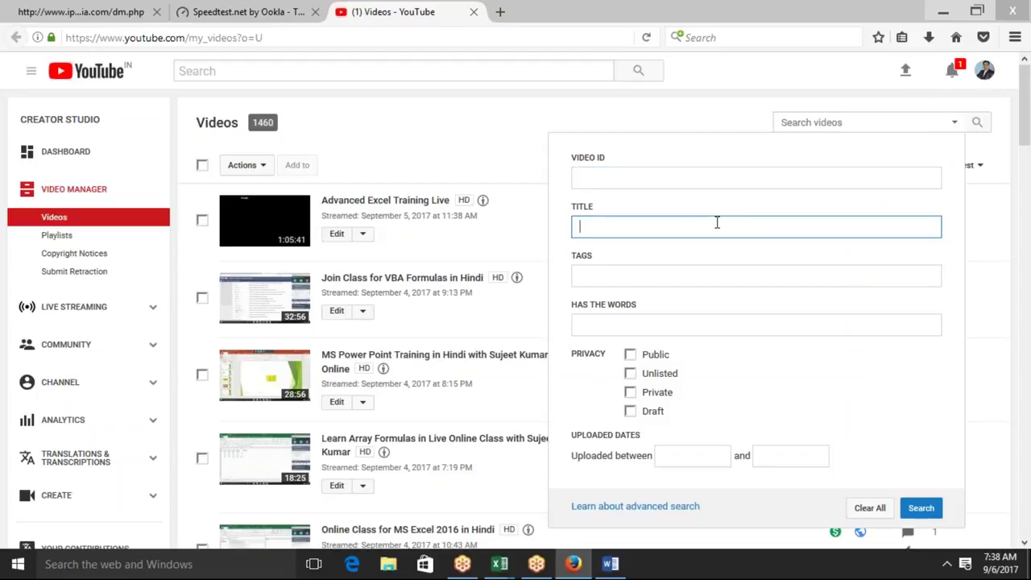
text(name)
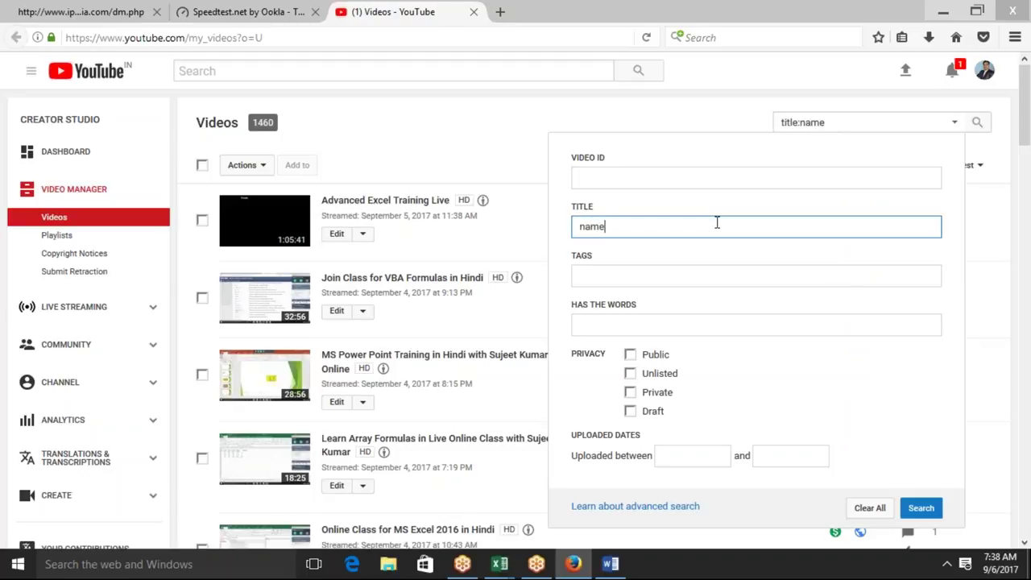
click(919, 508)
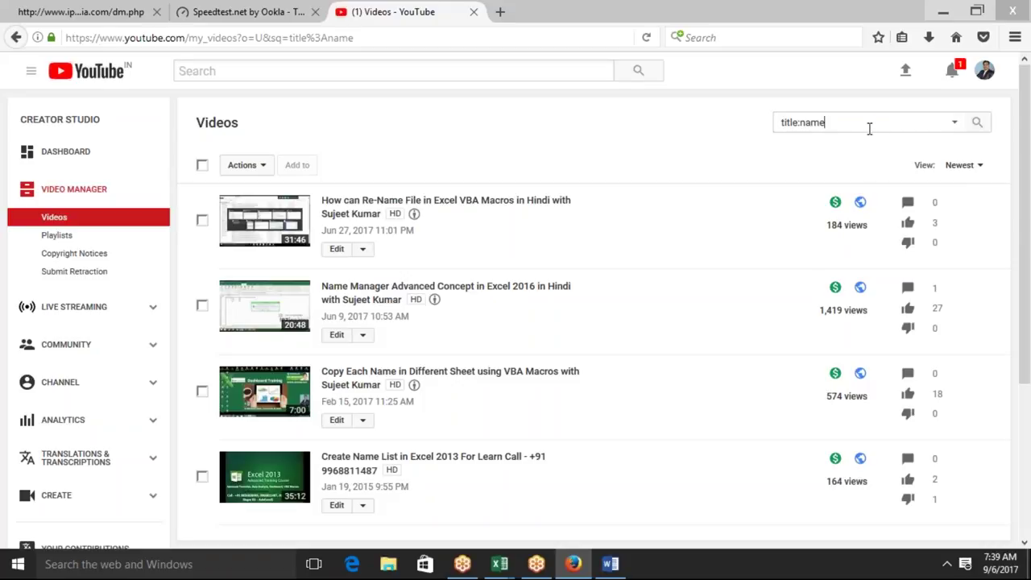
Try the title 'simplyziation', return to the 'name' results, and copy the Name Manager Advanced Concept link
key(BackSpace)
key(BackSpace)
key(BackSpace)
key(BackSpace)
text(si)
text(mplyziation)
key(Return)
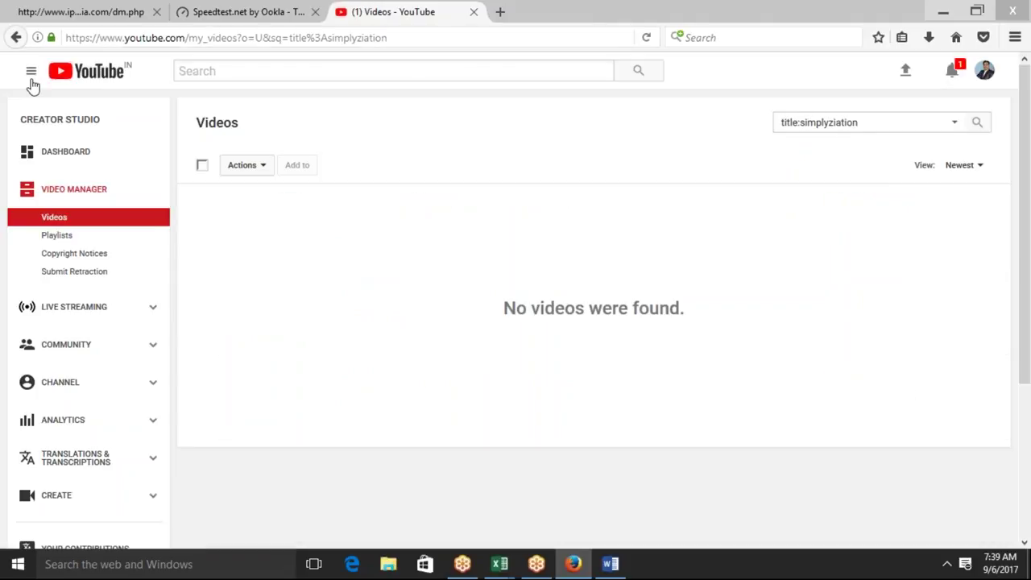
click(23, 46)
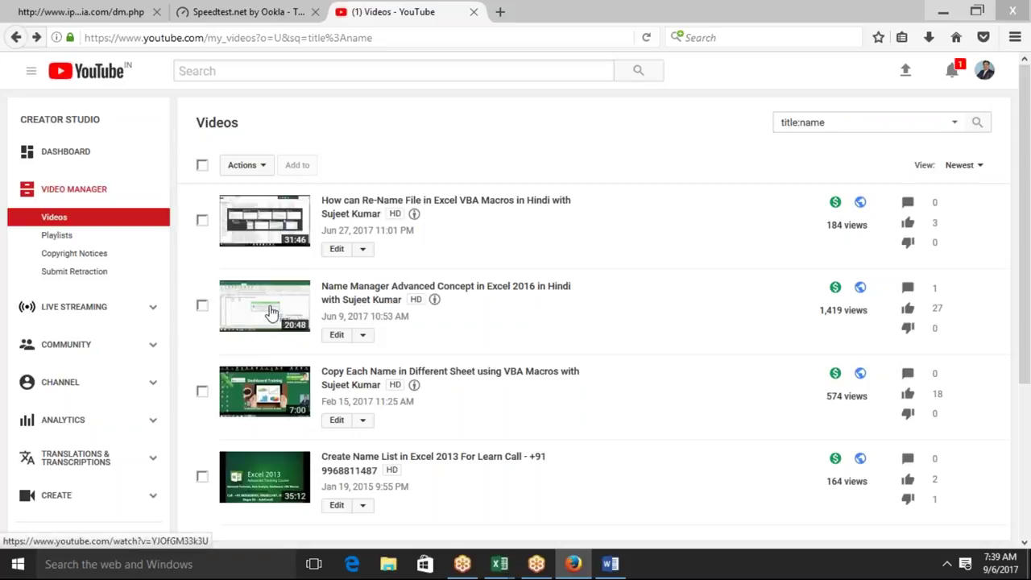
right_click(271, 312)
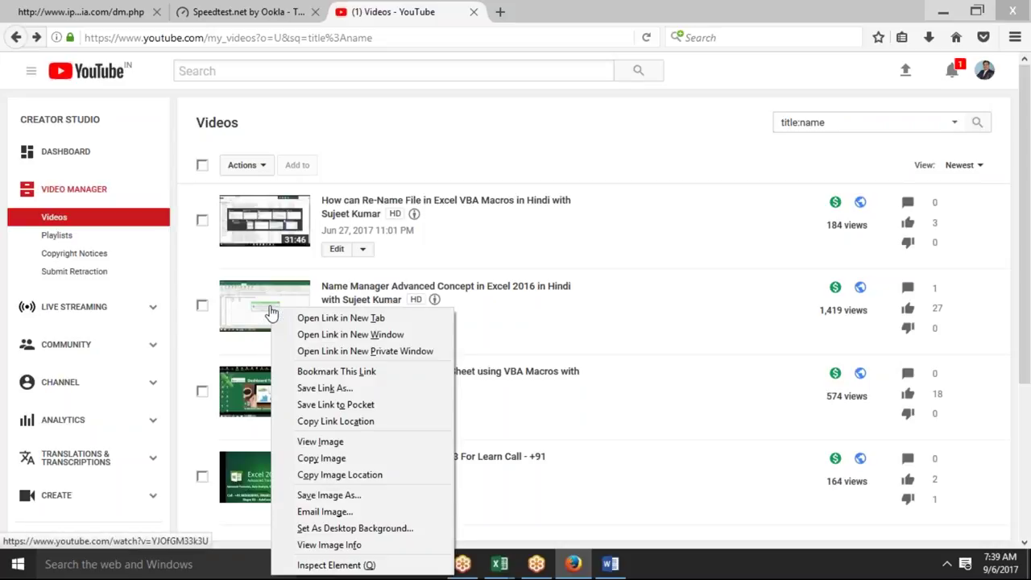
click(385, 422)
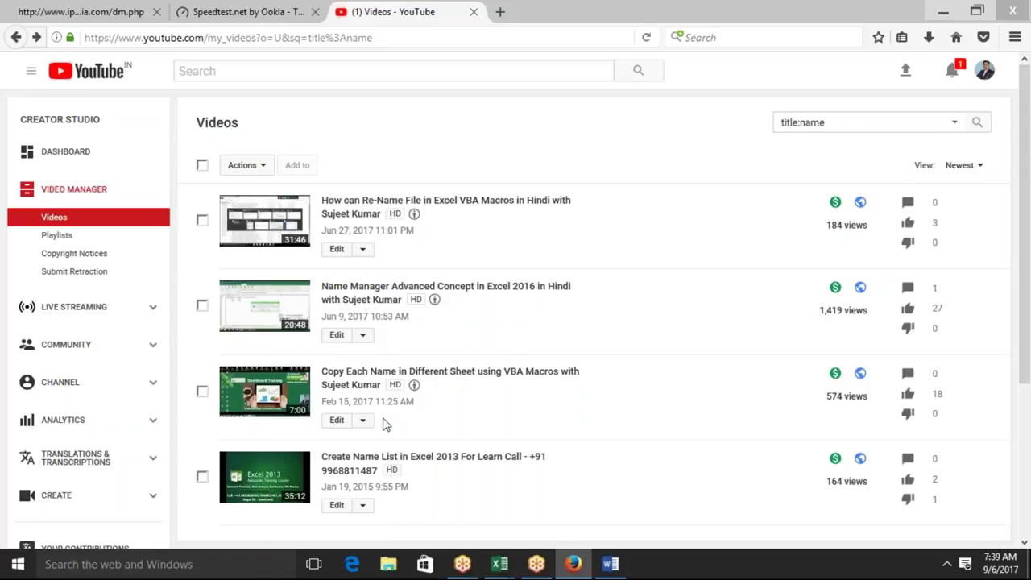
Paste the copied YouTube link into cell F6 of the IPT_Excel_School Class_Link sheet
mouse_move(503, 570)
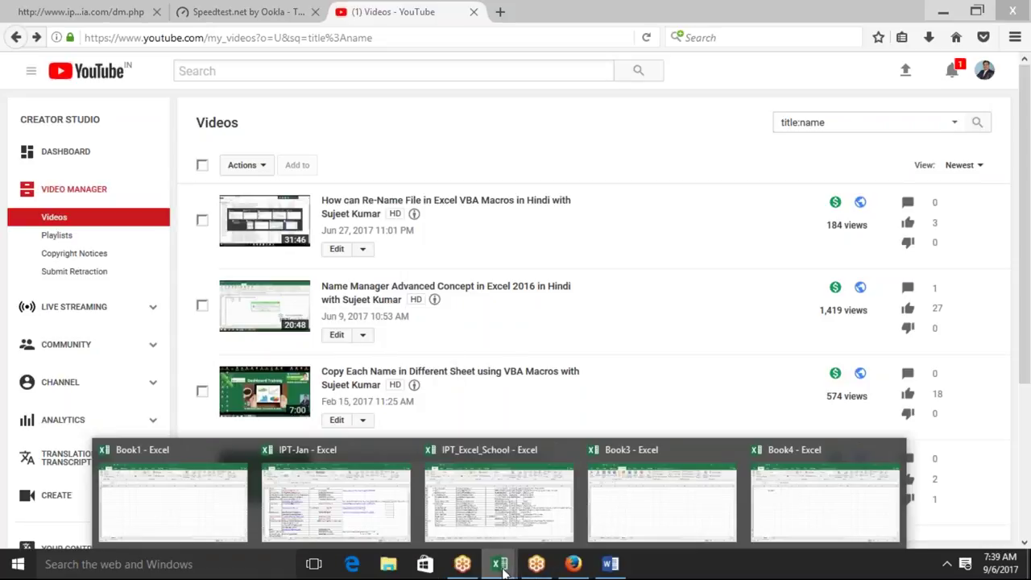
mouse_move(483, 536)
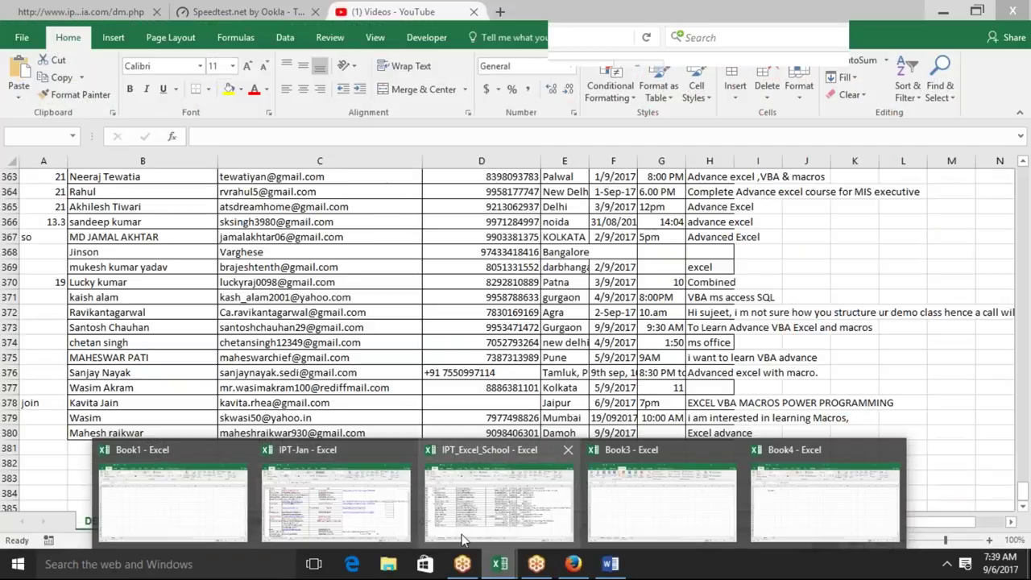
click(464, 538)
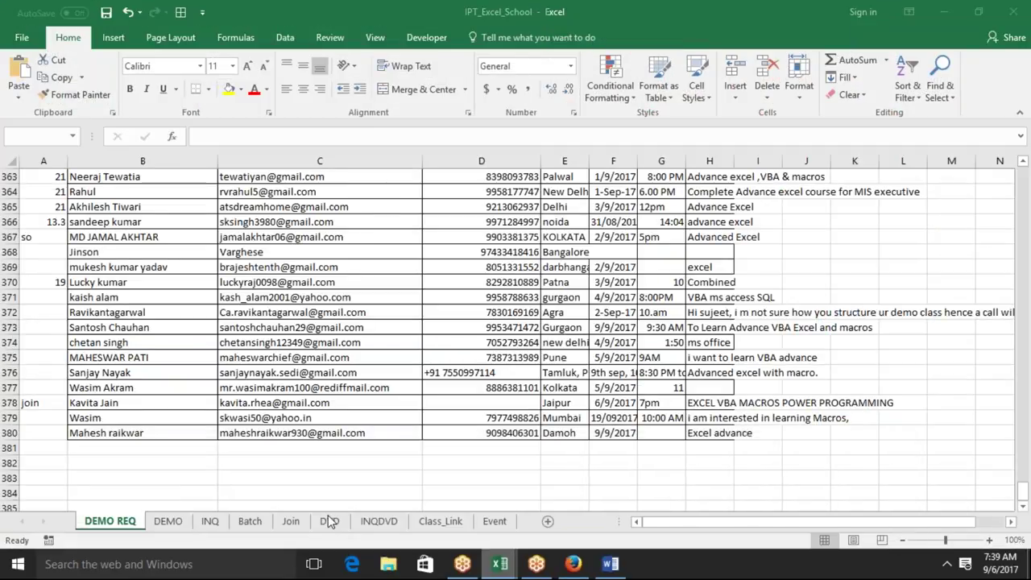
click(440, 522)
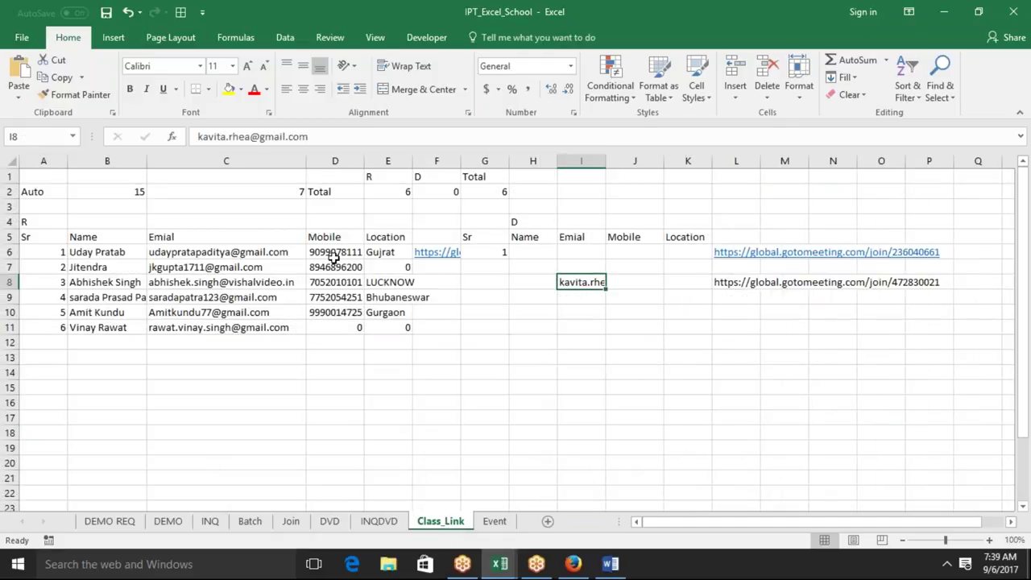
click(436, 251)
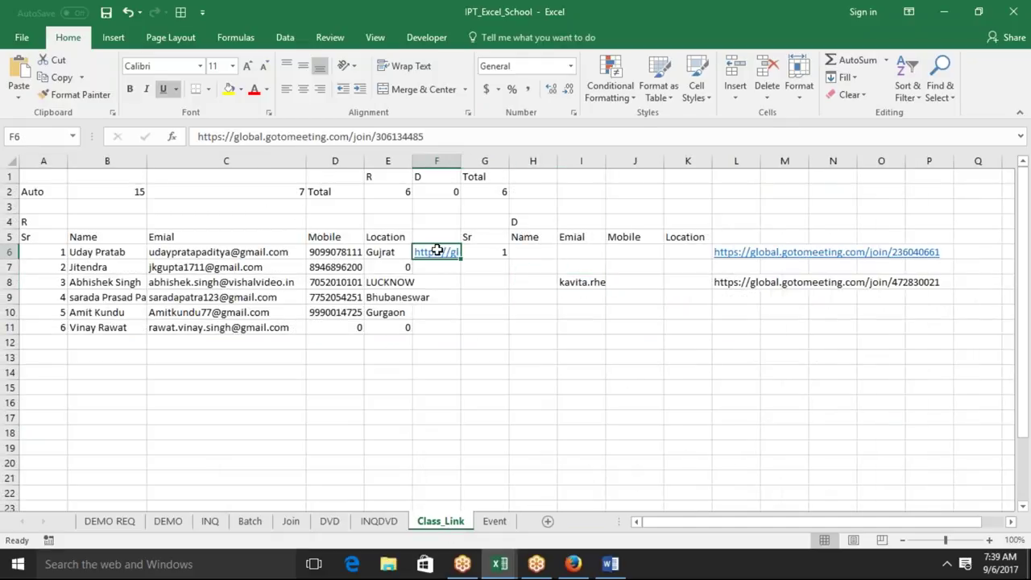
key(ctrl+v)
Fill the email formulas from C6 down to C11, save the workbook, and show the desktop
drag(217, 251, 218, 297)
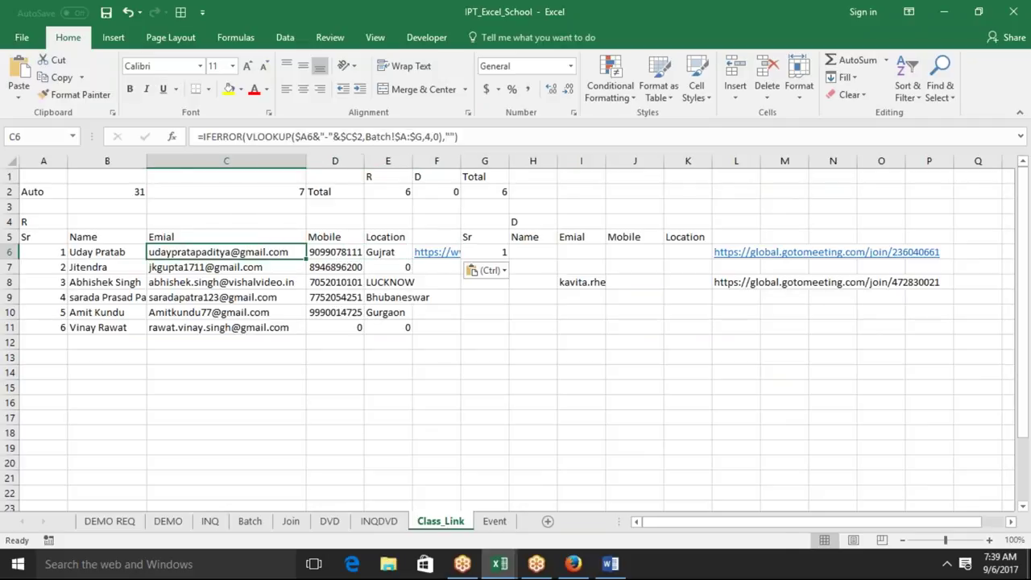
drag(306, 297, 306, 326)
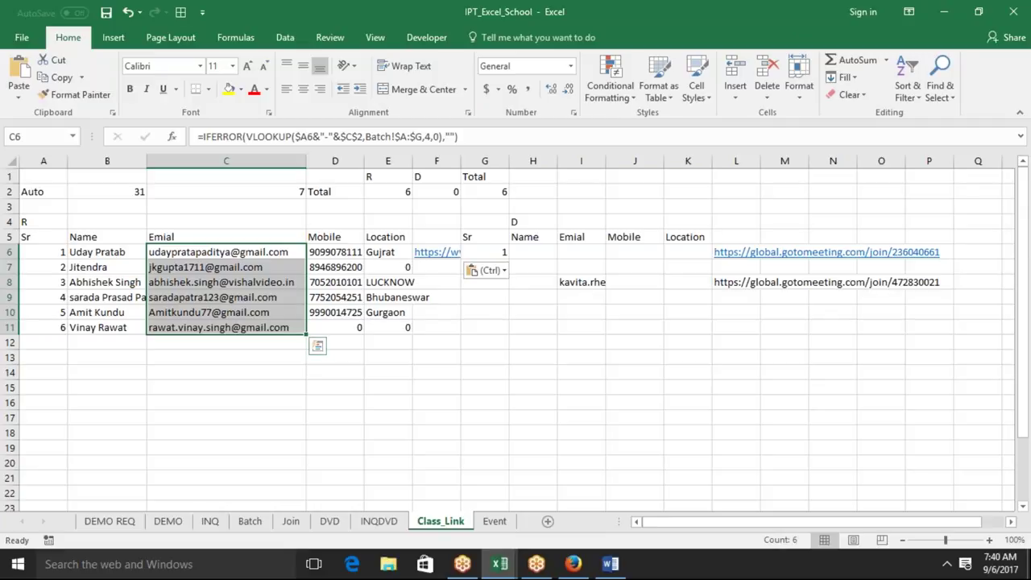
click(107, 12)
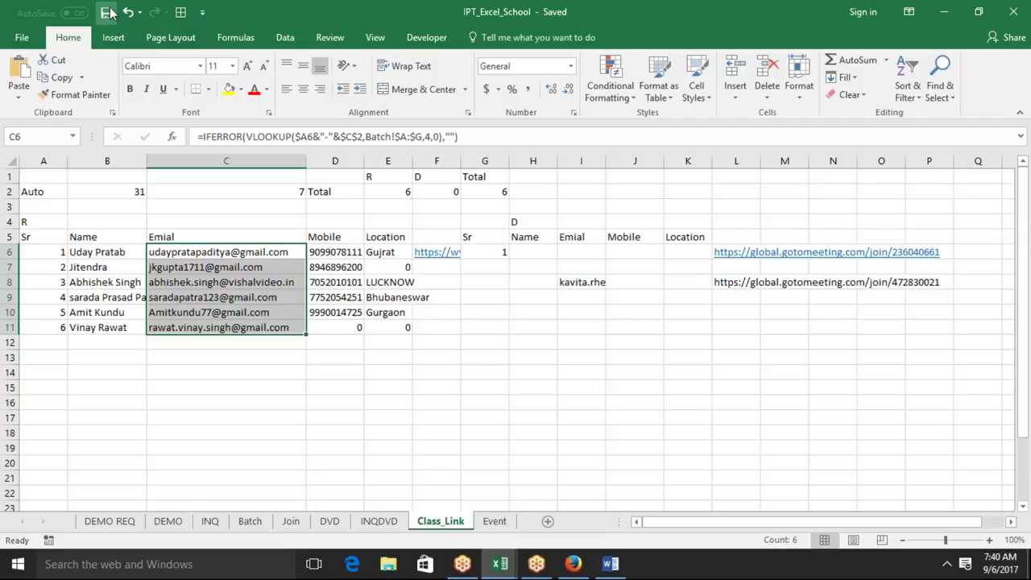
key(super+d)
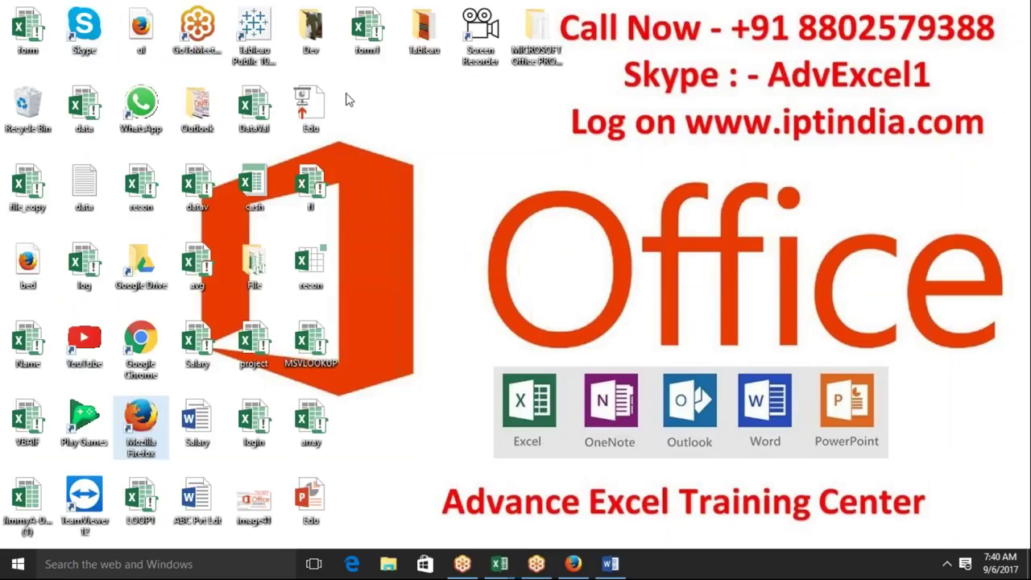
key(alt+Tab)
key(Right)
key(Right)
key(Right)
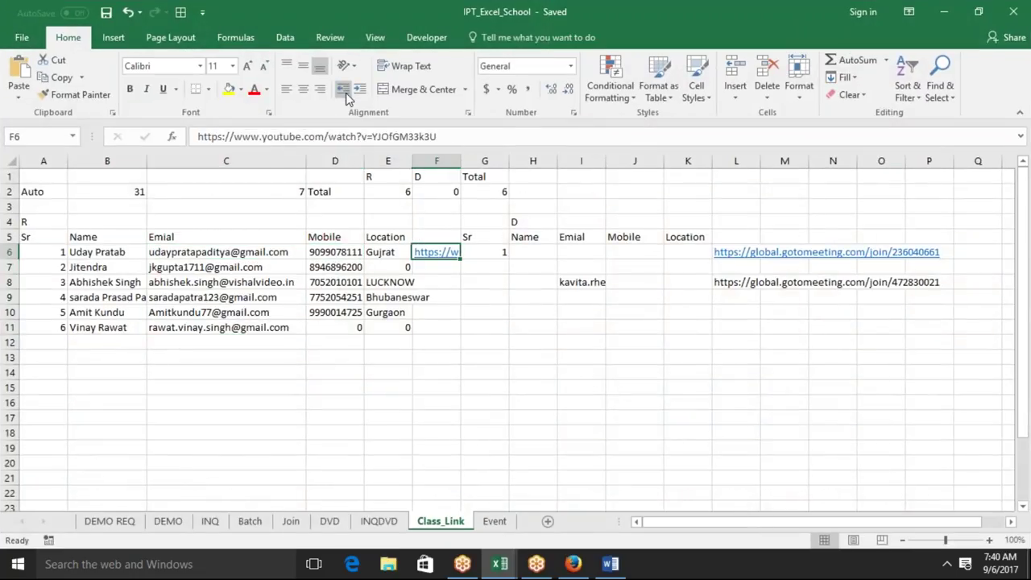
key(alt+Tab)
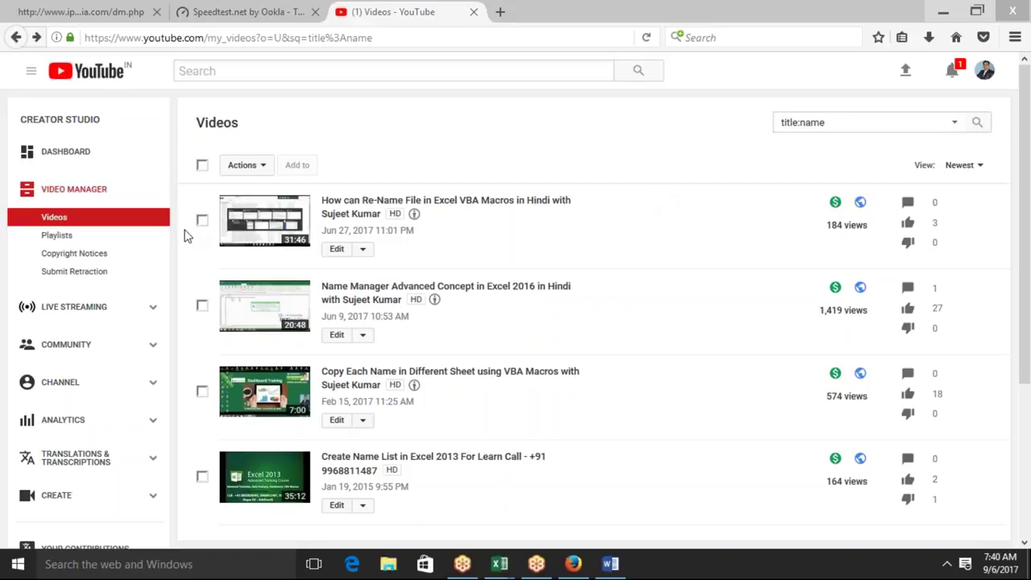
key(super+d)
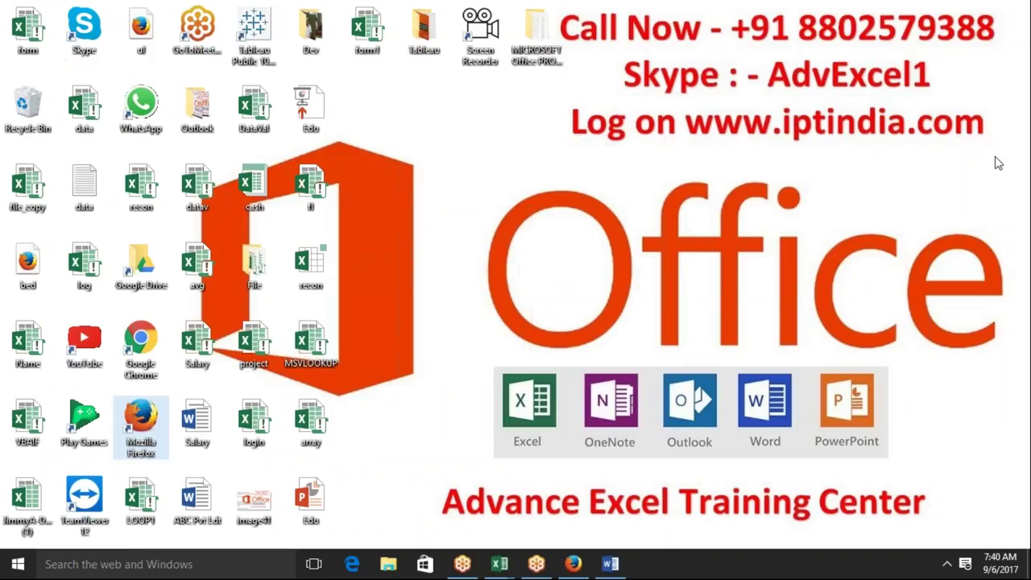